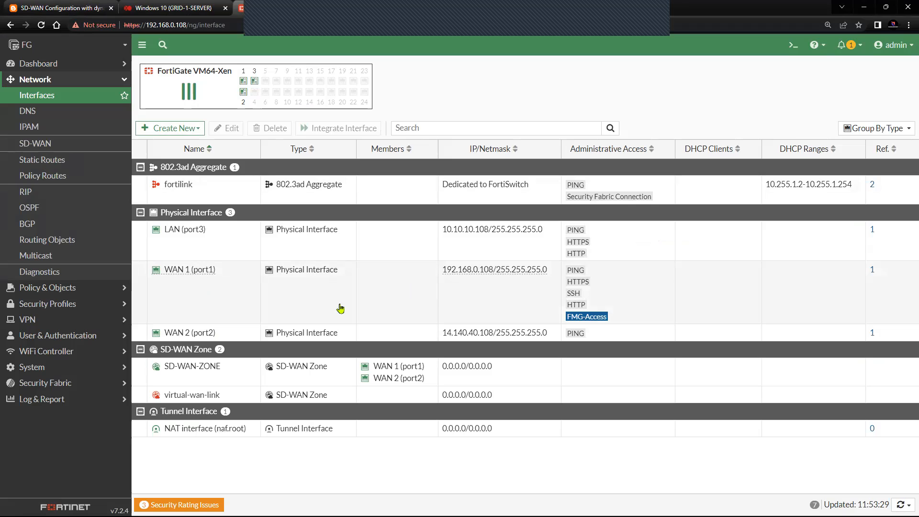
# - Review the WAN 2 (port2) interface and the member interfaces of SD-WAN-ZONE
pyautogui.tripleClick(181, 332)
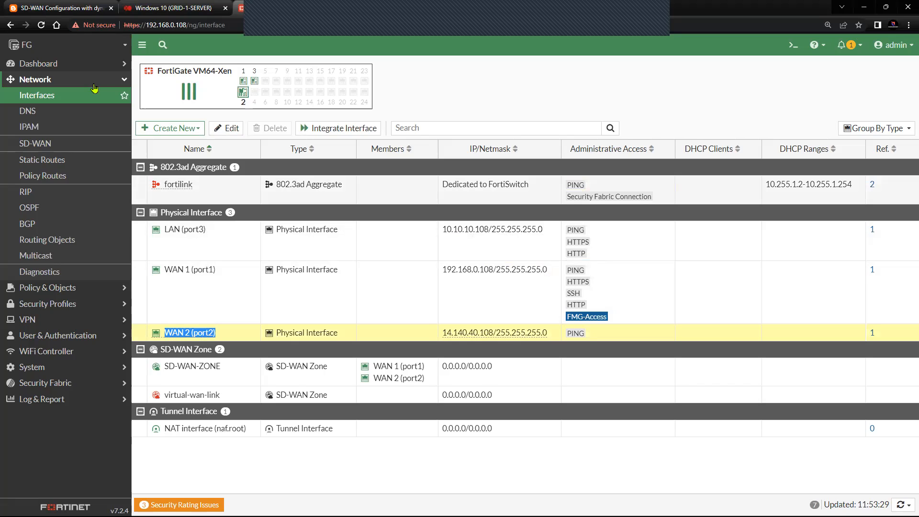
pyautogui.click(62, 149)
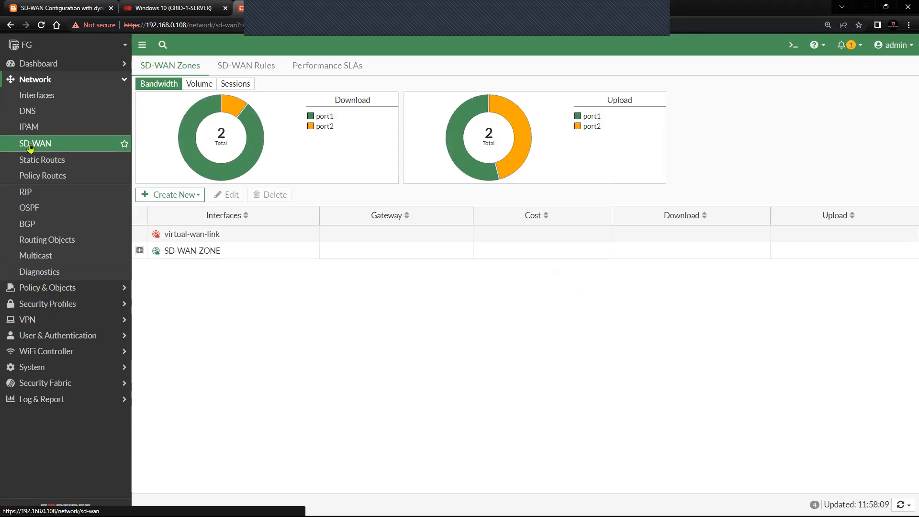
pyautogui.click(140, 251)
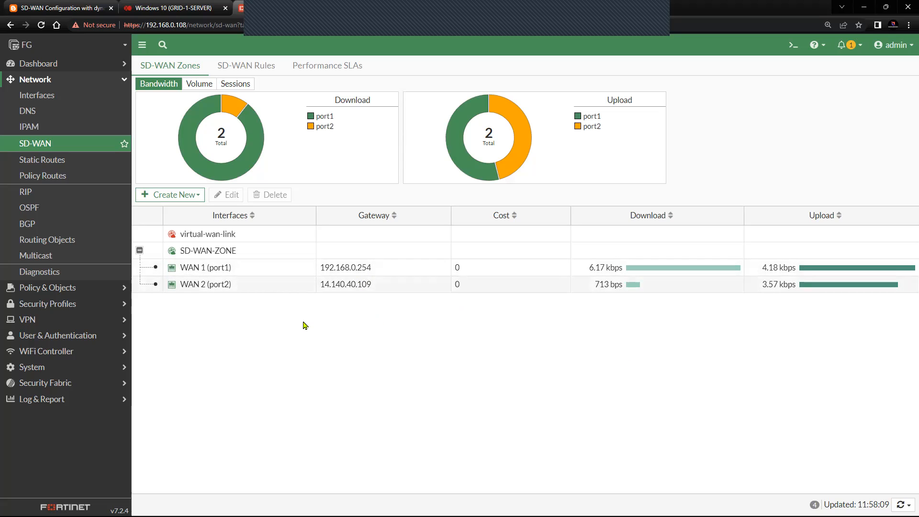
# - Inspect the SLA_TEST performance SLA and its detect server
pyautogui.click(325, 71)
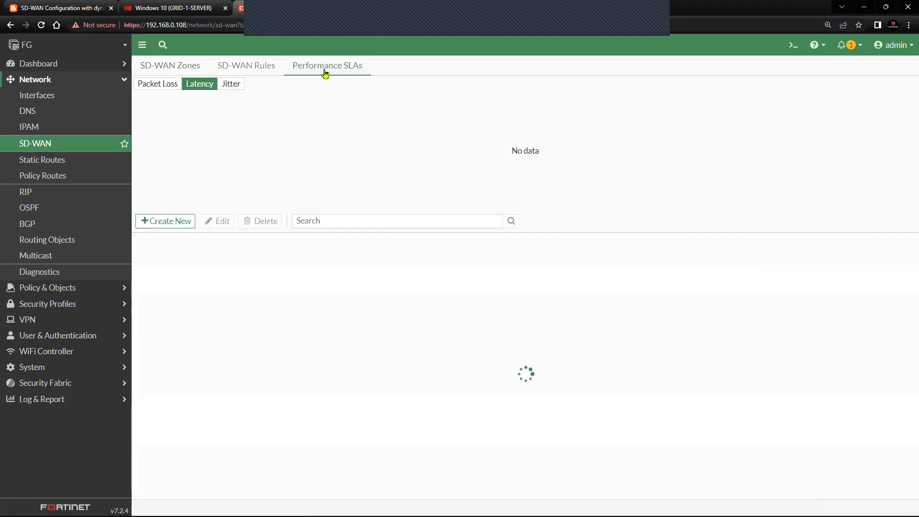
pyautogui.click(184, 390)
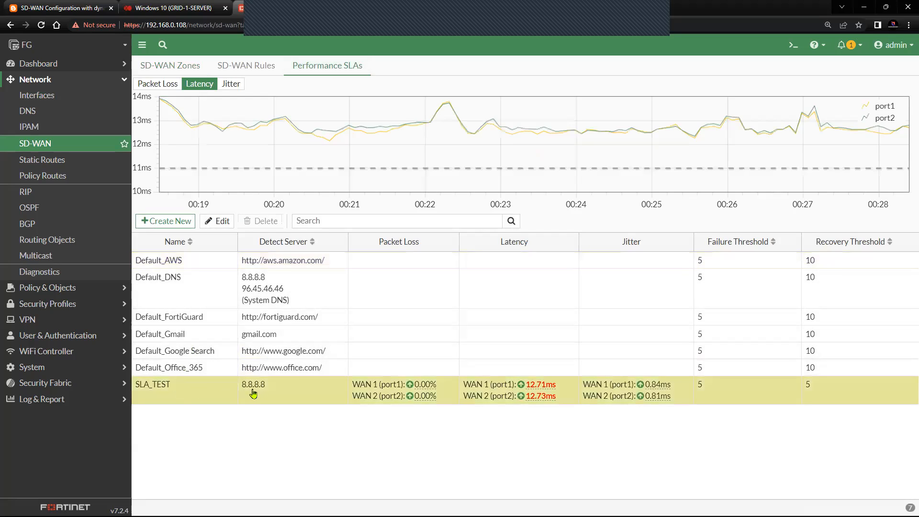
pyautogui.moveTo(270, 394); pyautogui.dragTo(241, 393)
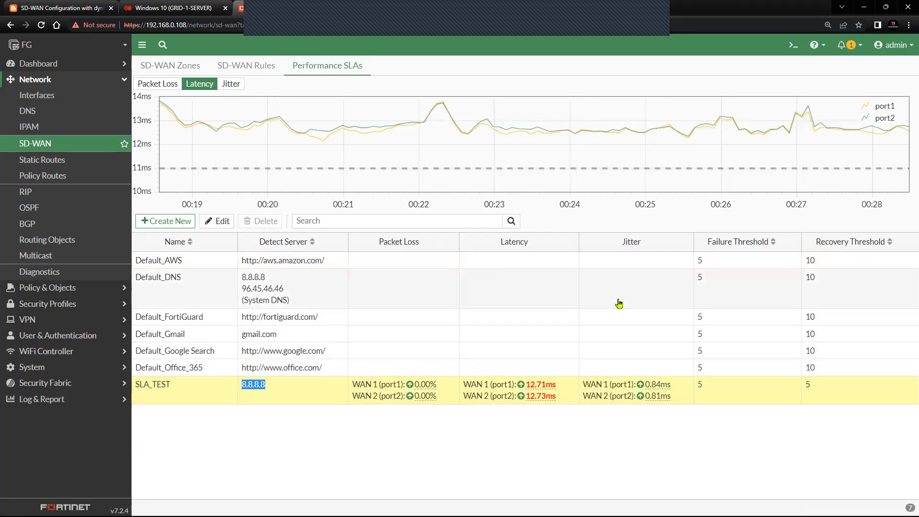
# - Examine the Allow-traffic SD-WAN rule, including its interface selection strategy and measured SLA, and leave it without saving
pyautogui.click(254, 66)
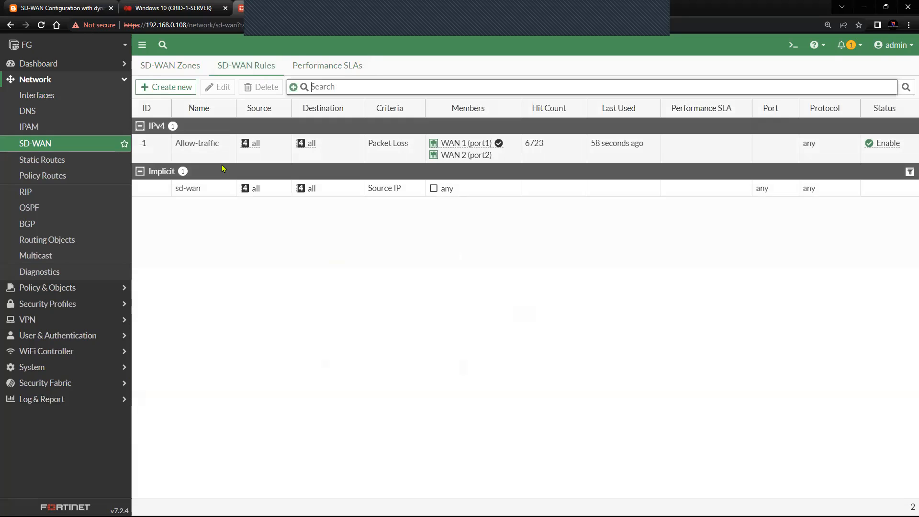
pyautogui.click(197, 154)
pyautogui.click(219, 87)
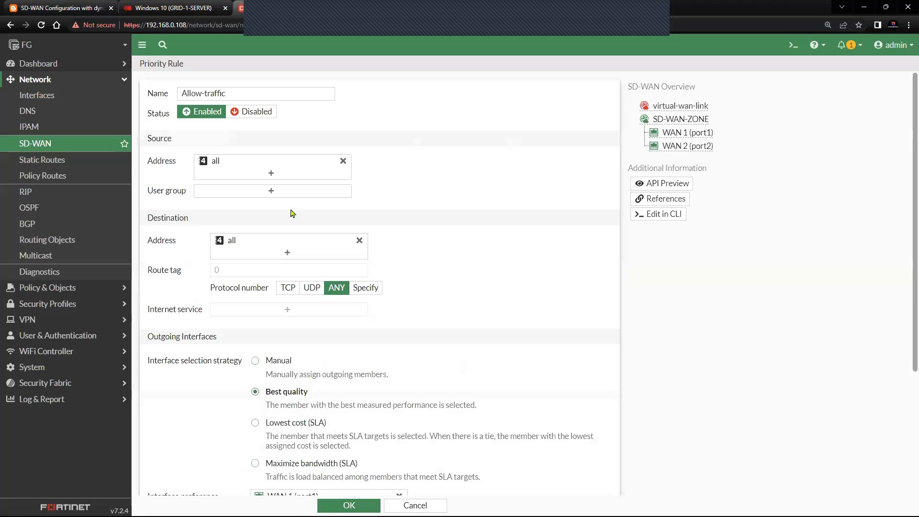
pyautogui.scroll(-3, 438, 287)
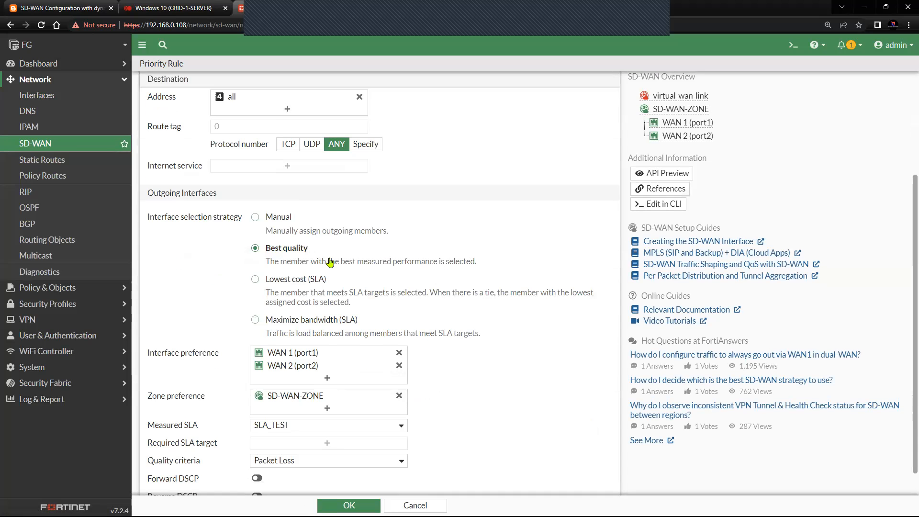
pyautogui.moveTo(340, 264); pyautogui.dragTo(474, 269)
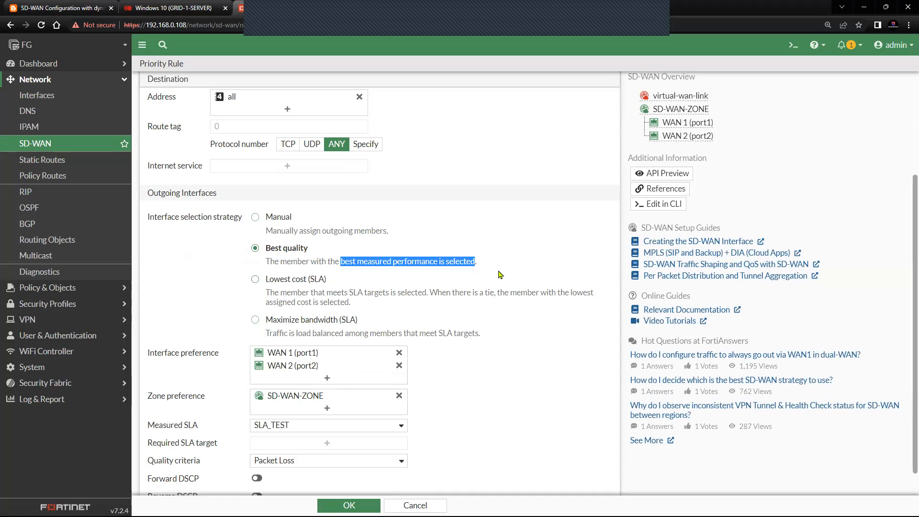
pyautogui.scroll(-1, 499, 276)
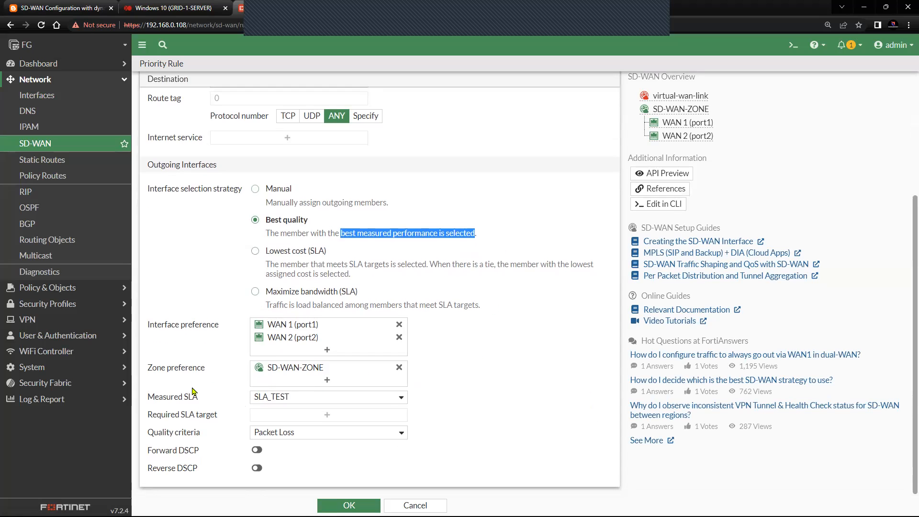
pyautogui.scroll(3, 404, 392)
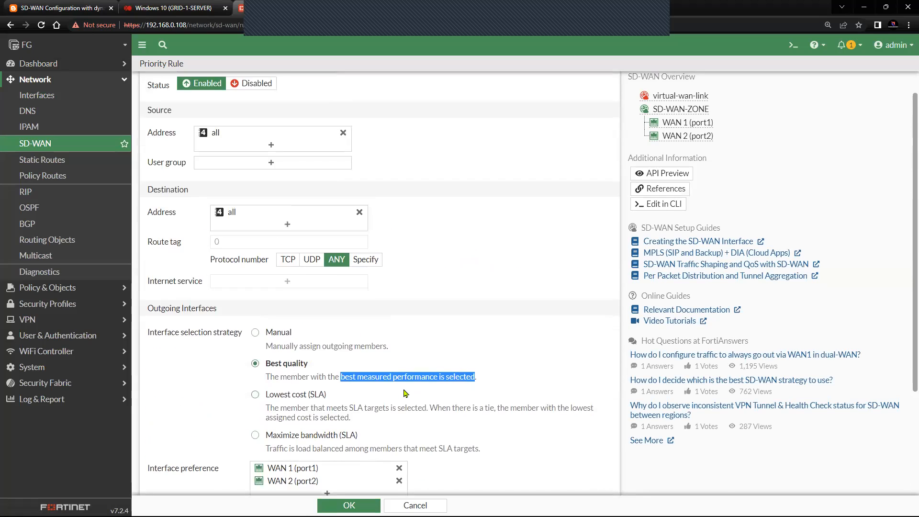
pyautogui.scroll(1, 404, 393)
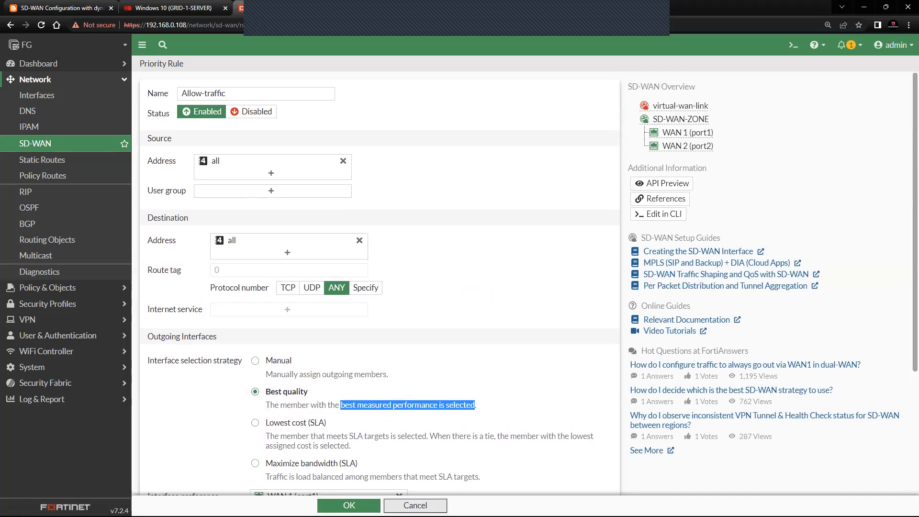
pyautogui.click(414, 505)
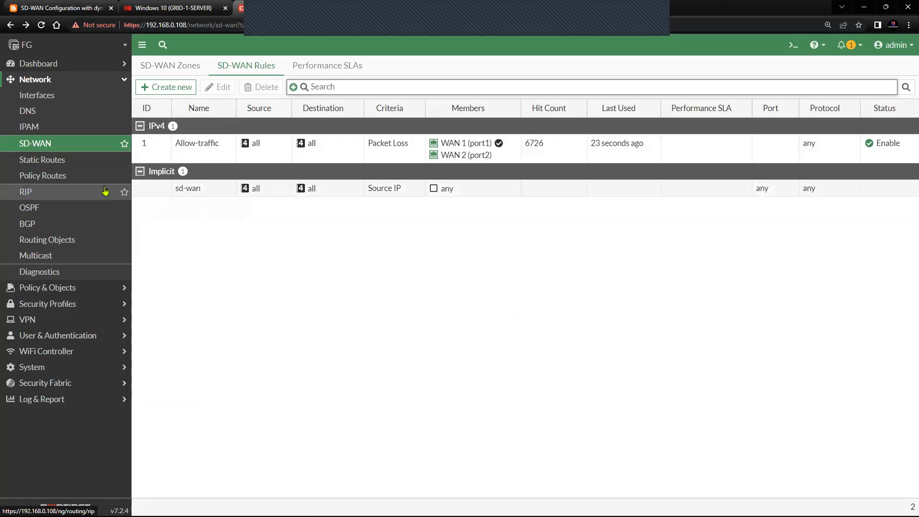
# - Look up the CLI commands required for Explicit Proxy in the system's Feature Visibility settings
pyautogui.click(102, 80)
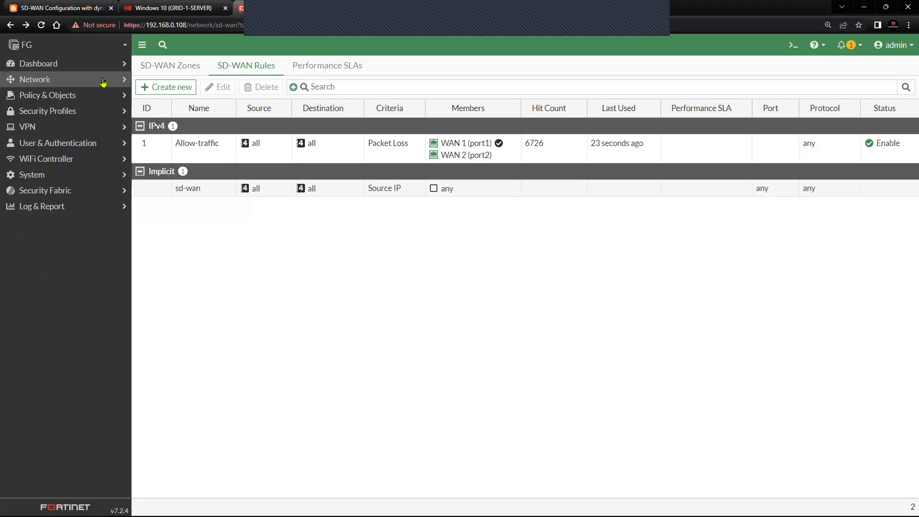
pyautogui.click(60, 175)
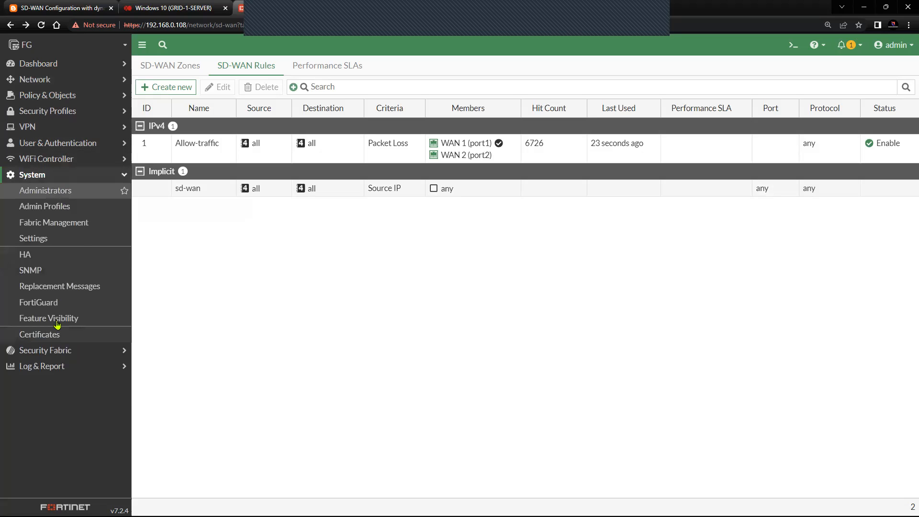
pyautogui.click(57, 319)
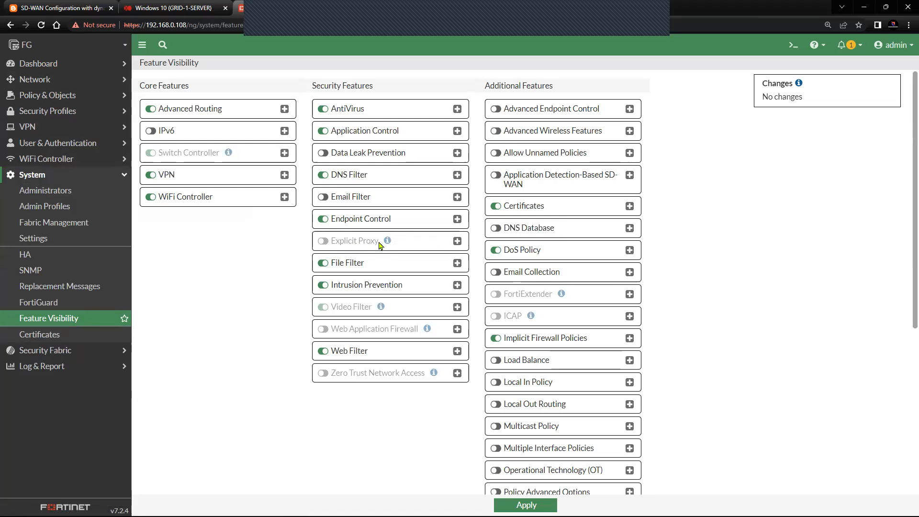
pyautogui.click(457, 241)
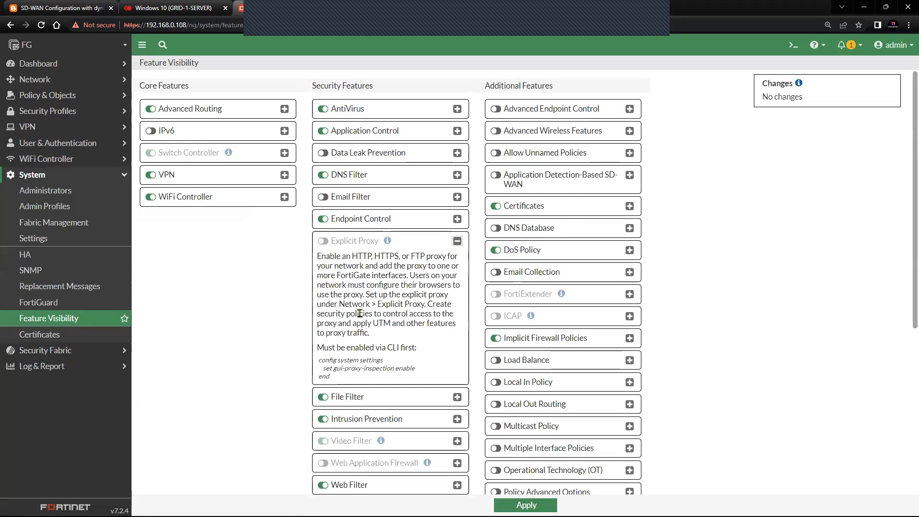
pyautogui.moveTo(318, 358); pyautogui.dragTo(349, 379)
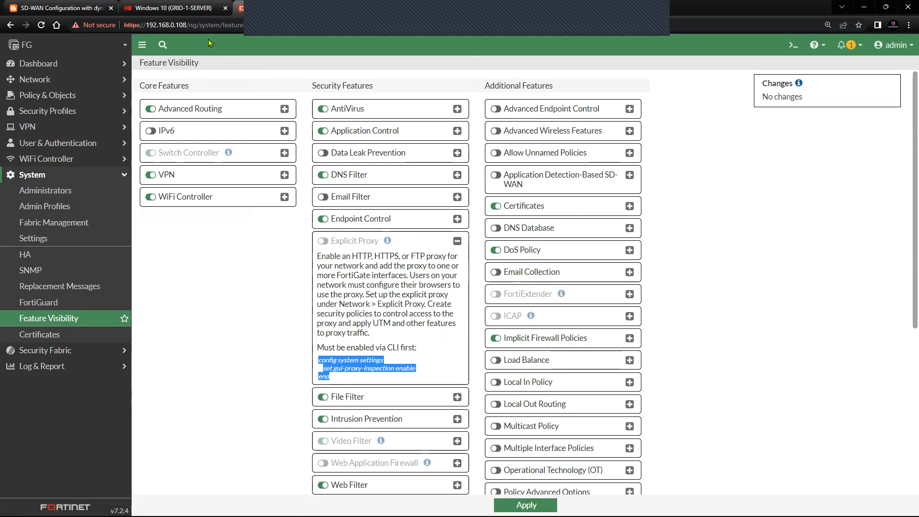
# - Open the CLI console and enter the system settings context with "config system settings"
pyautogui.click(792, 44)
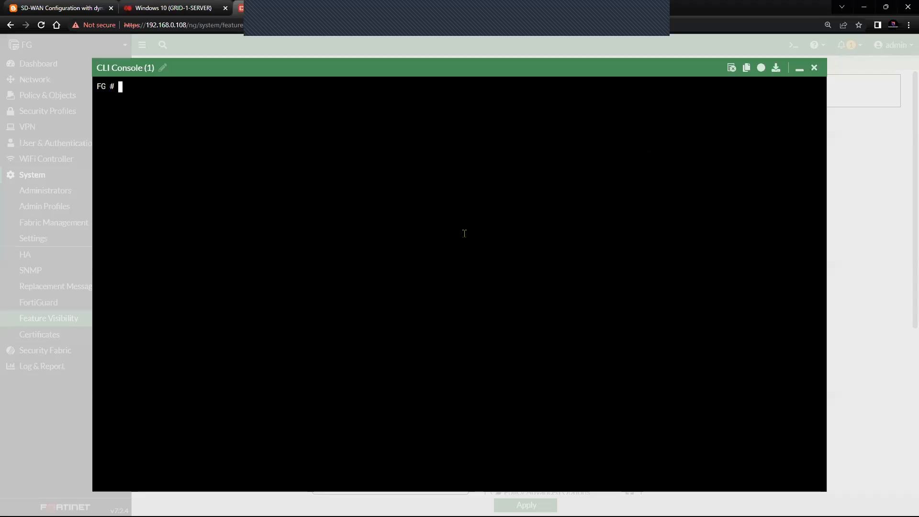
pyautogui.write('config')
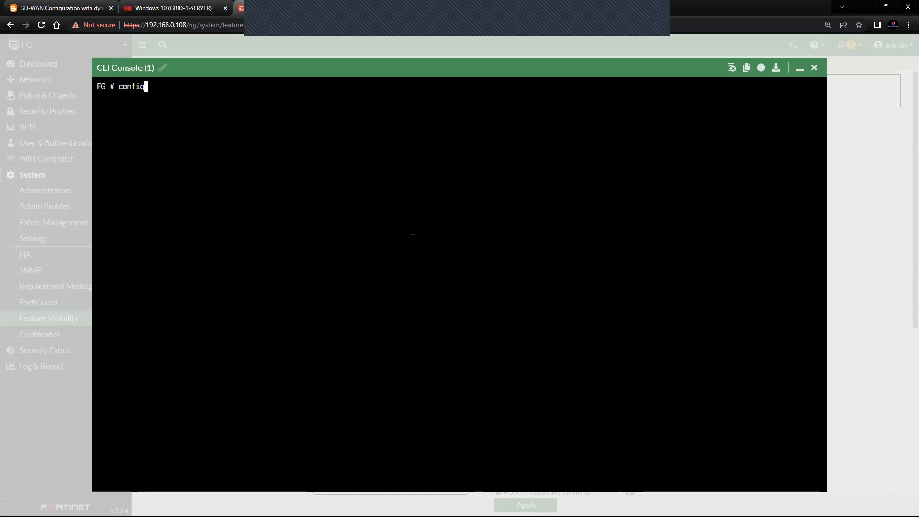
pyautogui.write(' system settings')
pyautogui.press('Return')
# - Enable proxy inspection in the GUI with "set gui-proxy-inspection enable"
pyautogui.write('set ')
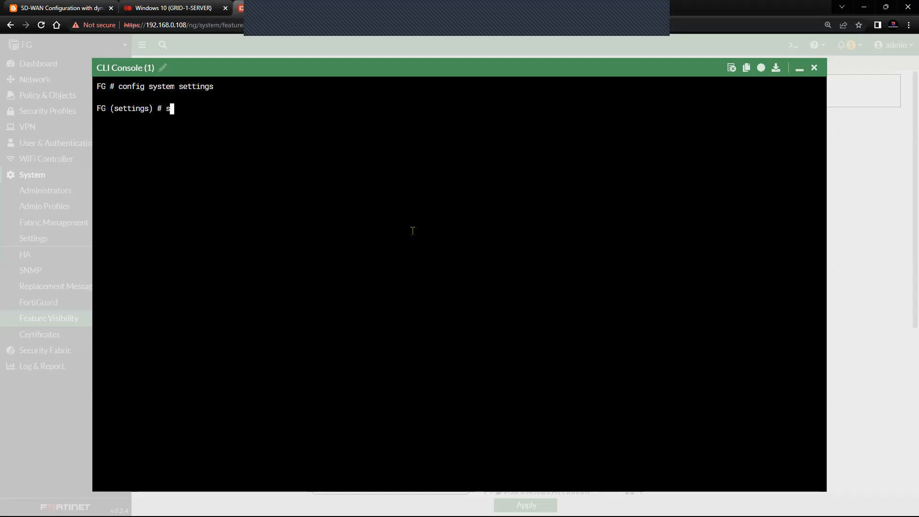
pyautogui.write('gui-default-policy-columns')
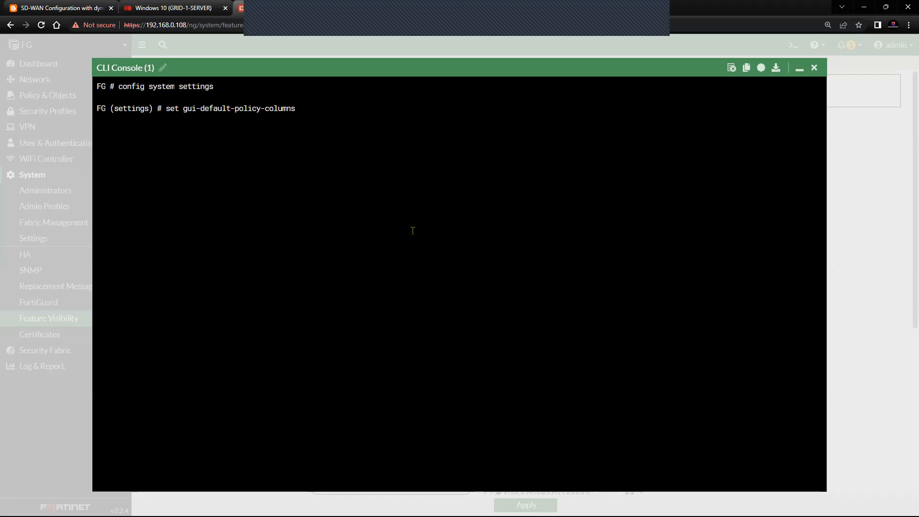
pyautogui.press('Tab')
pyautogui.write('gui')
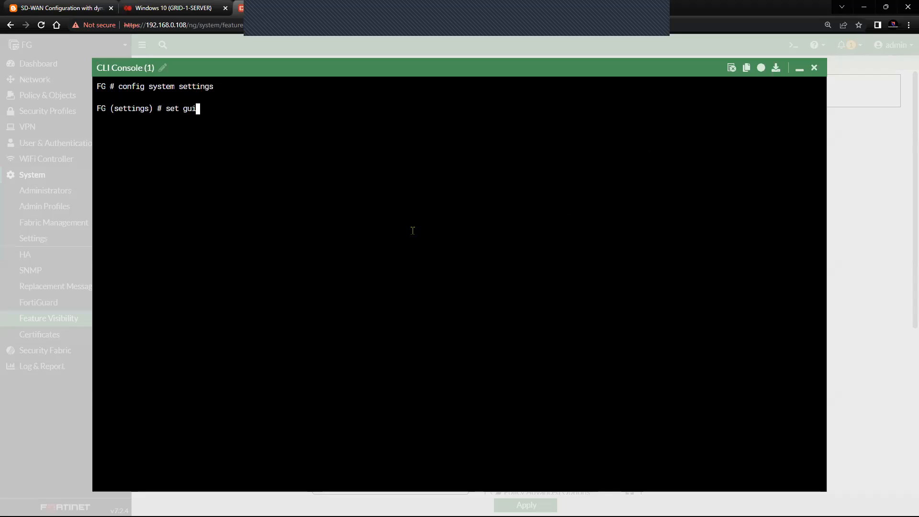
pyautogui.write('-pro')
pyautogui.press('Tab')
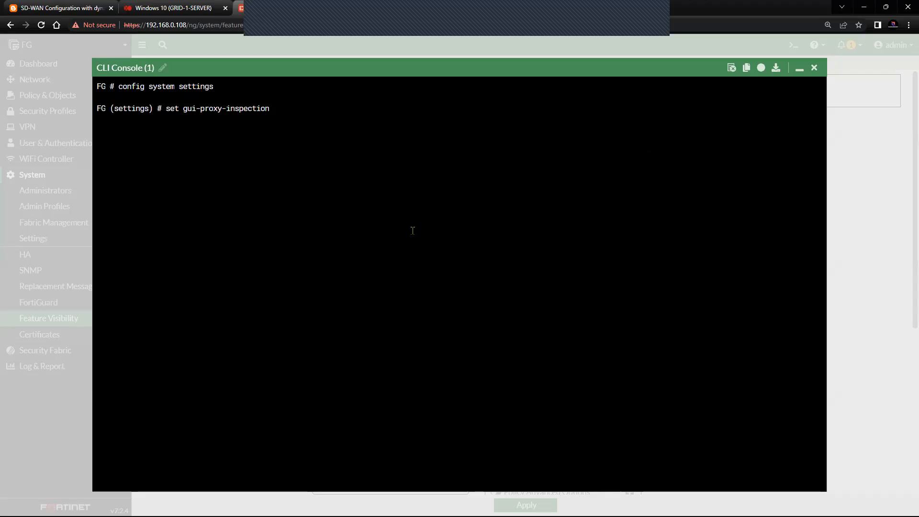
pyautogui.write('e')
pyautogui.press('Tab')
pyautogui.press('Return')
# - Save and leave the system settings context with "end", and close the CLI console
pyautogui.write('end')
pyautogui.press('Return')
pyautogui.press('Return')
pyautogui.press('Return')
pyautogui.press('Return')
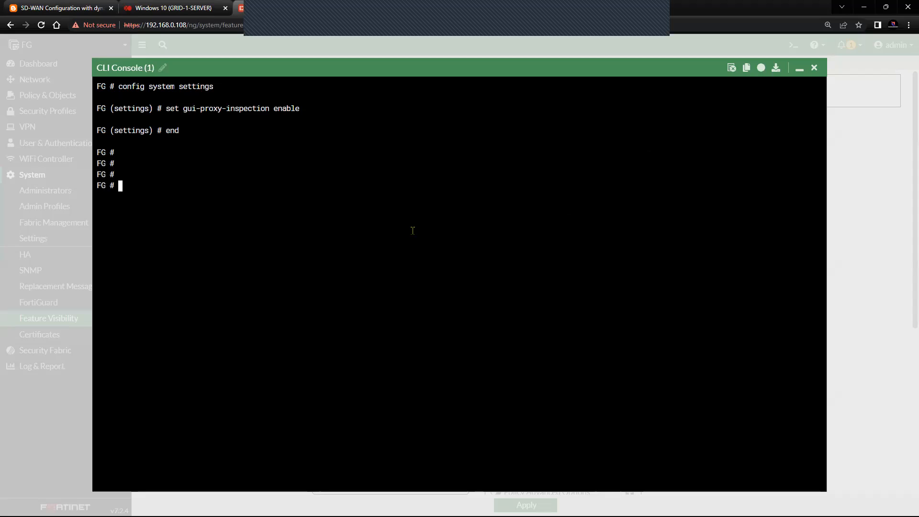
pyautogui.click(814, 68)
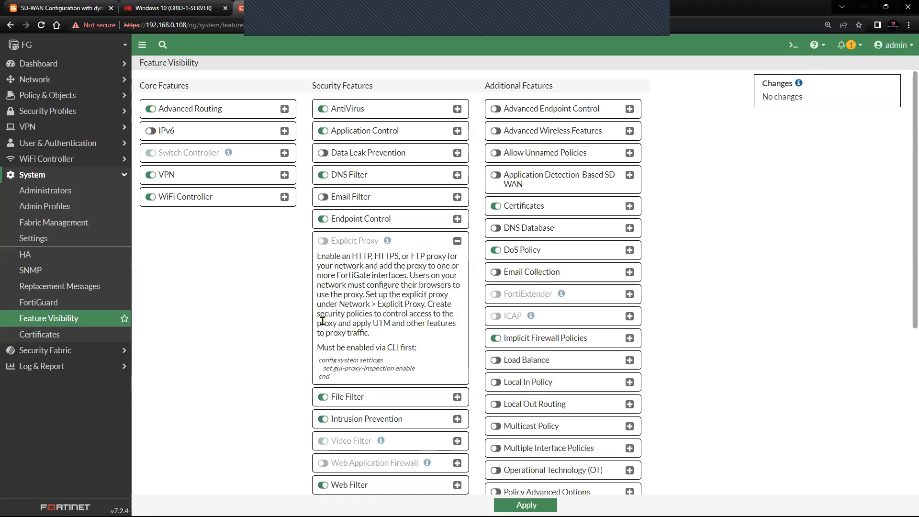
# - Reload the Feature Visibility settings, enable Explicit Proxy and apply the change
pyautogui.click(91, 318)
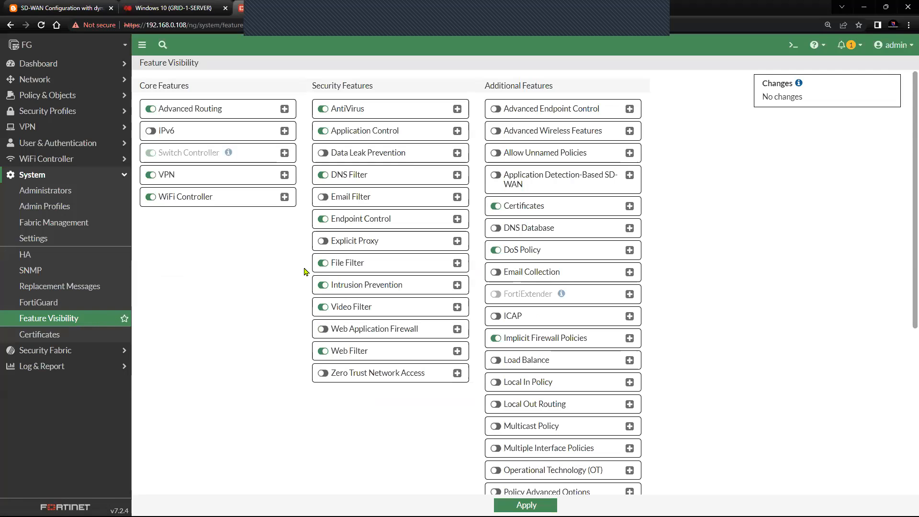
pyautogui.click(324, 241)
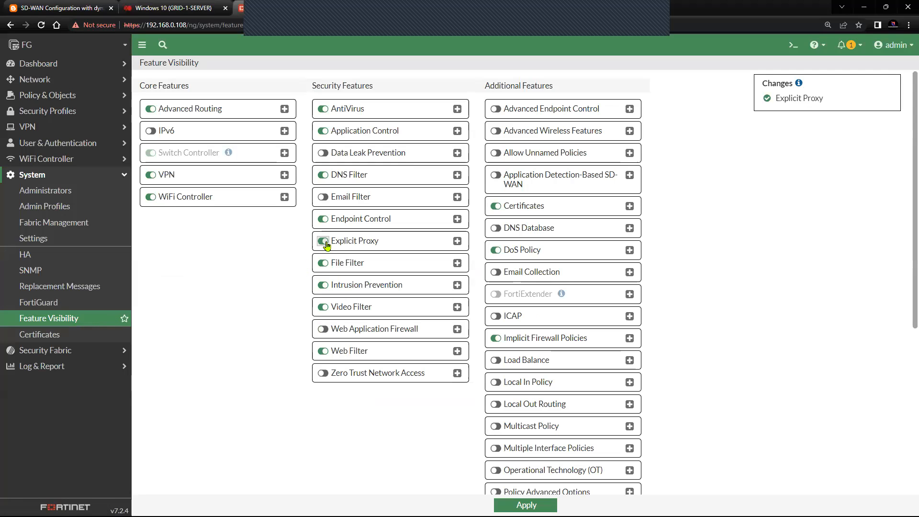
pyautogui.click(526, 505)
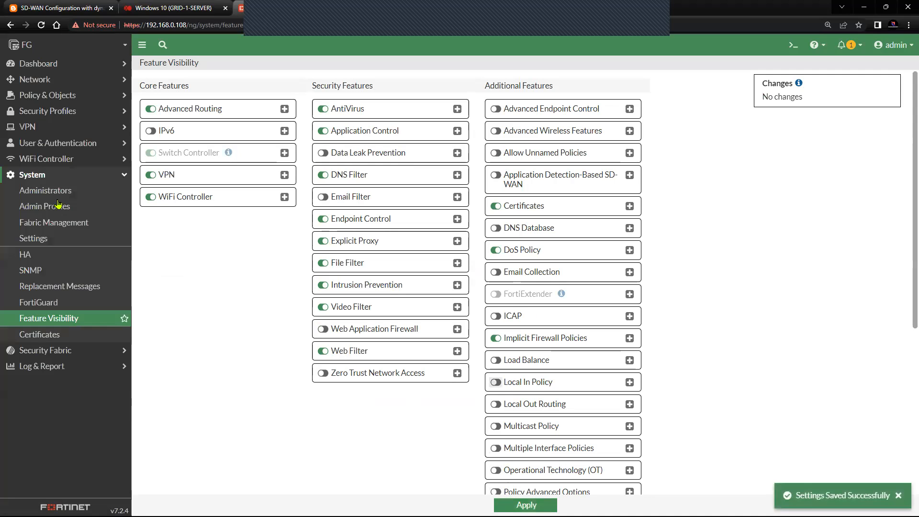
# - Open the Explicit Proxy network settings and enable Explicit Web Proxy
pyautogui.click(63, 174)
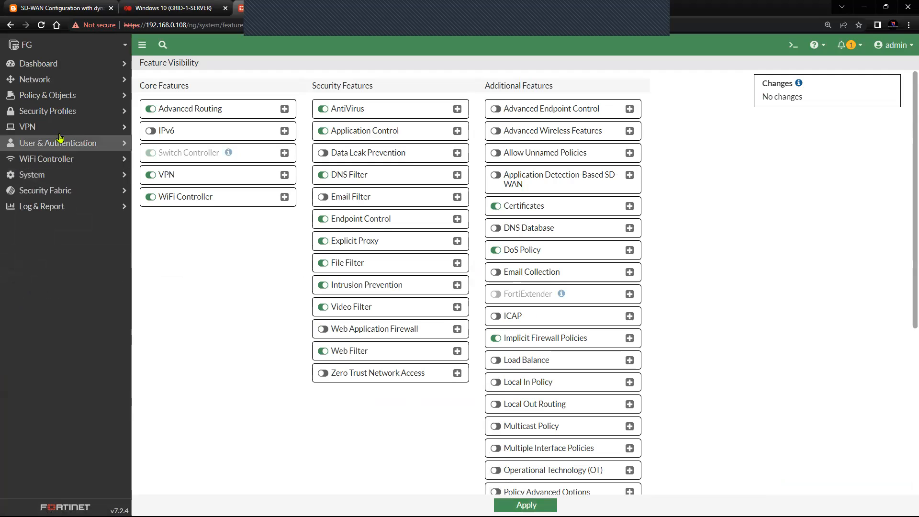
pyautogui.click(55, 80)
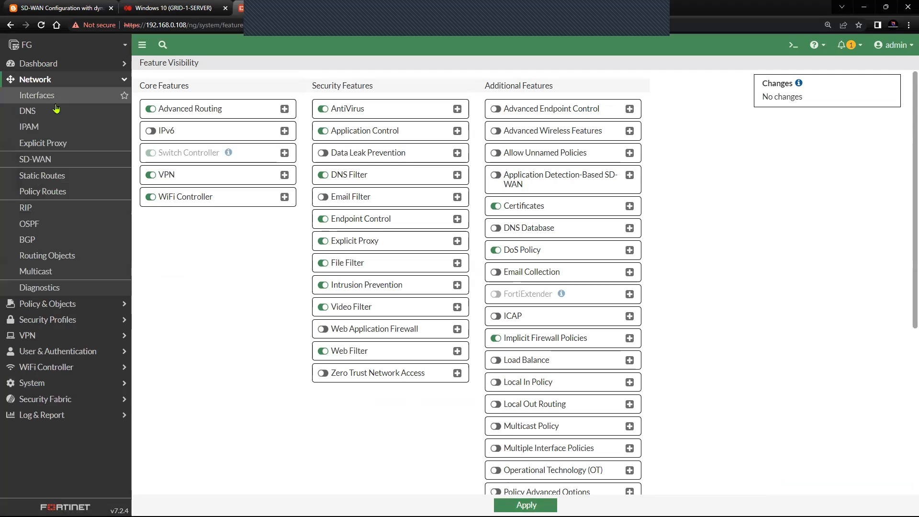
pyautogui.click(54, 144)
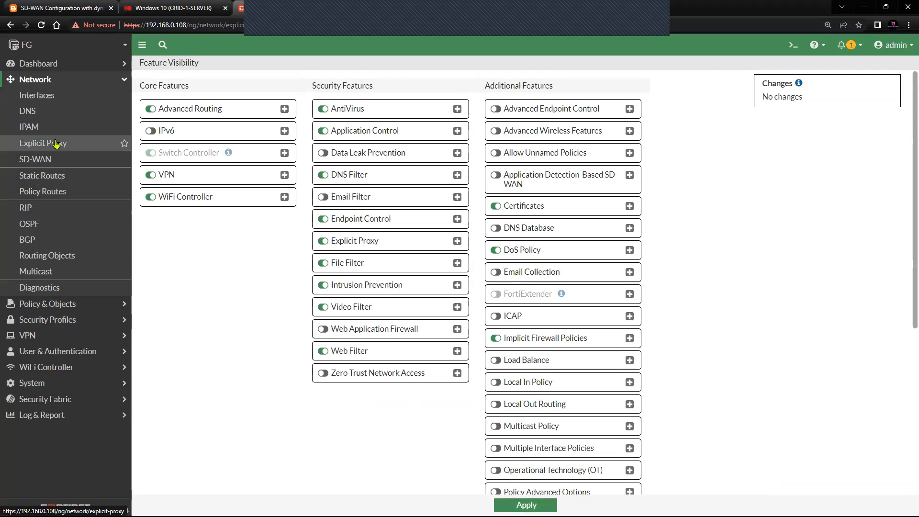
pyautogui.moveTo(160, 98); pyautogui.dragTo(223, 97)
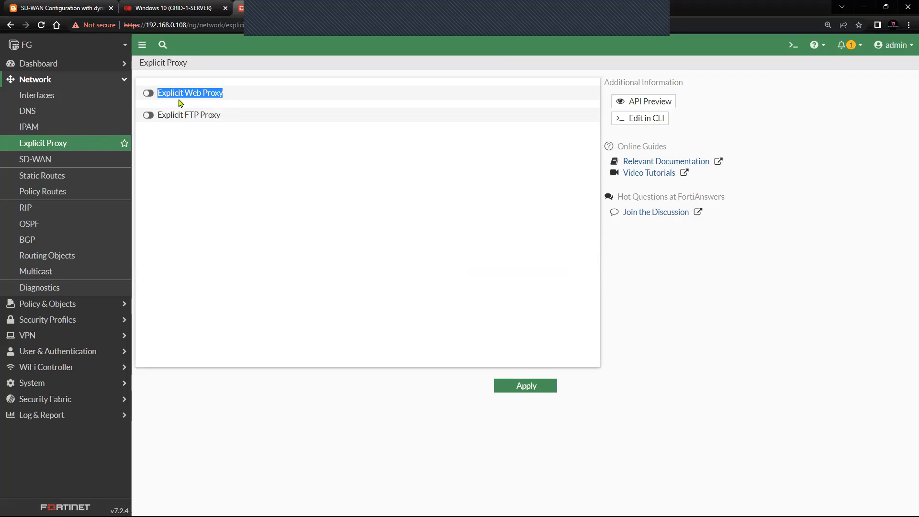
pyautogui.click(149, 93)
# - Set LAN (port3) as the interface the explicit web proxy listens on
pyautogui.click(354, 118)
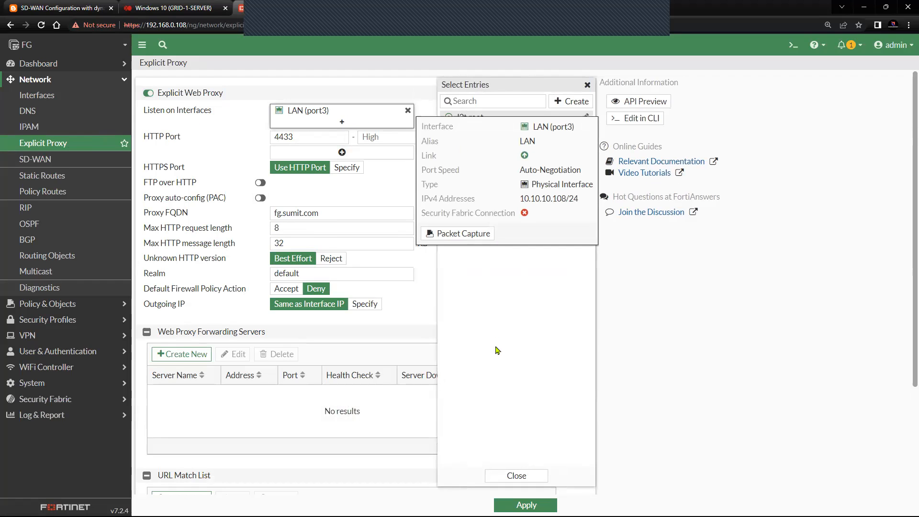
pyautogui.click(471, 158)
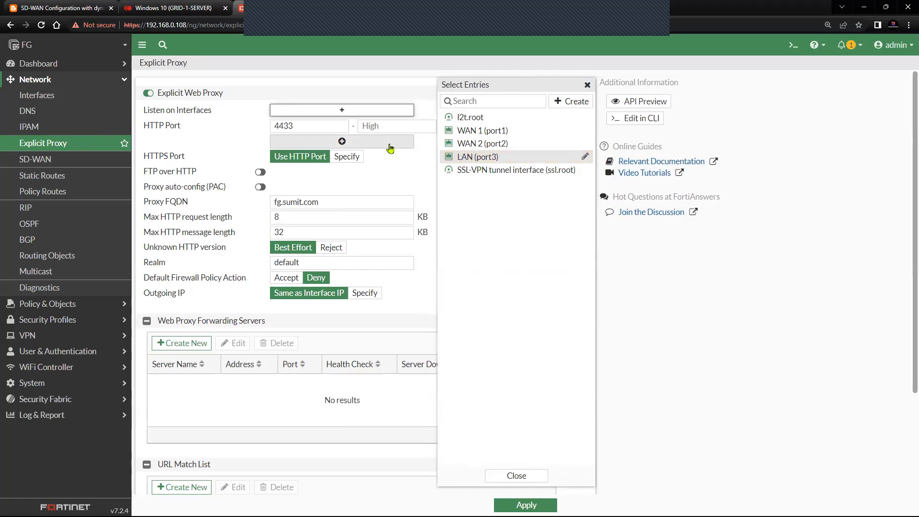
pyautogui.click(461, 159)
# - Review the explicit web proxy's listening interface, HTTP port, HTTPS port, FTP over HTTP and proxy auto-config (PAC) settings
pyautogui.moveTo(143, 112); pyautogui.dragTo(211, 113)
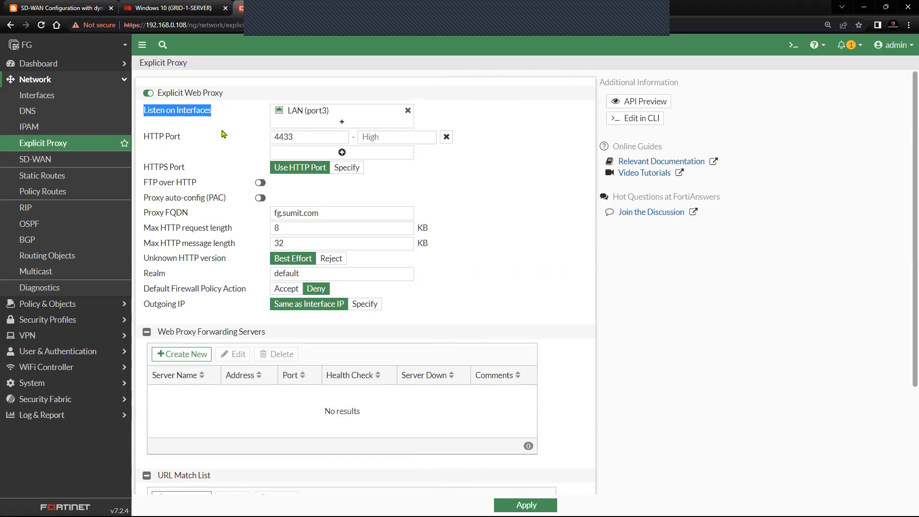
pyautogui.moveTo(298, 139); pyautogui.dragTo(270, 140)
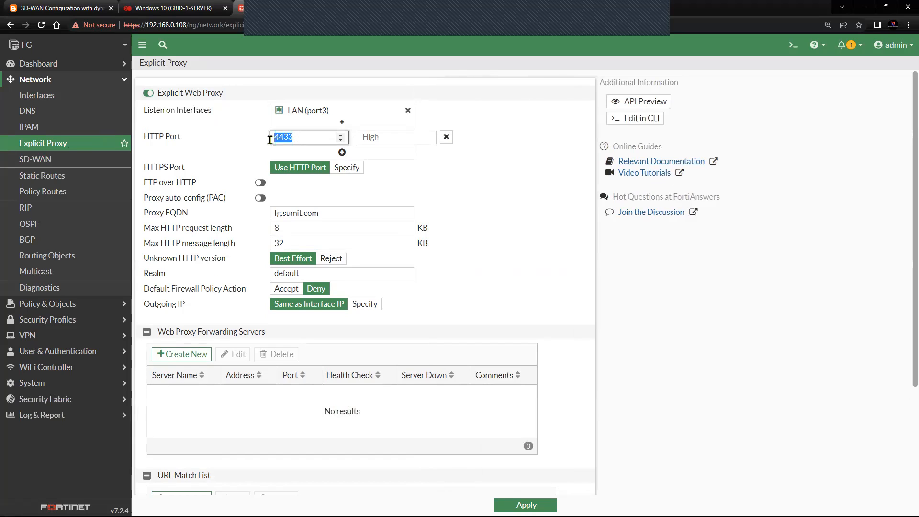
pyautogui.moveTo(181, 140); pyautogui.dragTo(146, 140)
pyautogui.click(184, 173)
pyautogui.moveTo(185, 172); pyautogui.dragTo(142, 171)
pyautogui.click(484, 223)
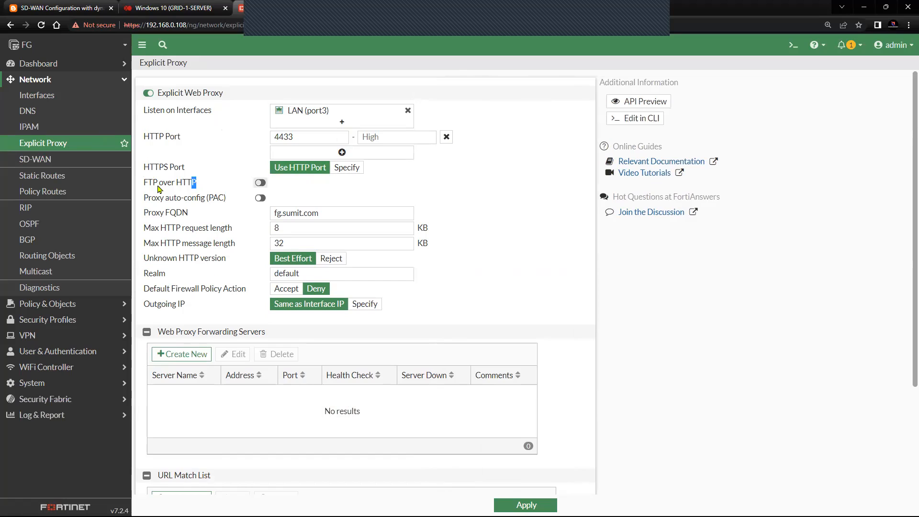
pyautogui.moveTo(197, 185); pyautogui.dragTo(146, 187)
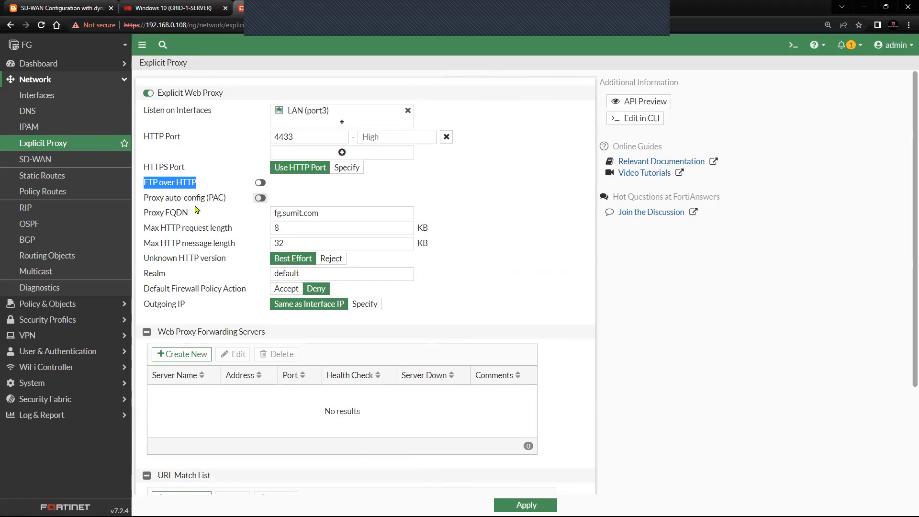
pyautogui.moveTo(201, 204); pyautogui.dragTo(145, 206)
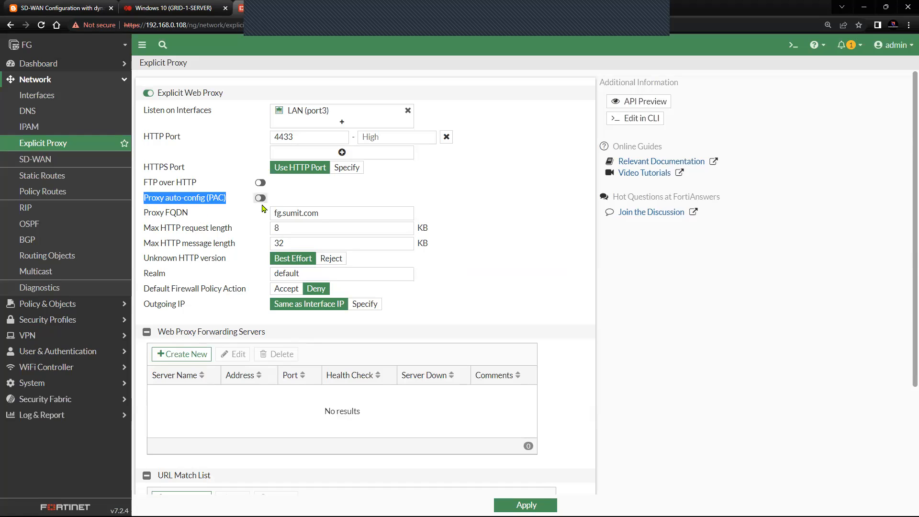
# - Review the proxy FQDN, HTTP length limits, unknown HTTP version handling, default firewall policy action and outgoing IP settings
pyautogui.moveTo(202, 215); pyautogui.dragTo(143, 219)
pyautogui.click(235, 216)
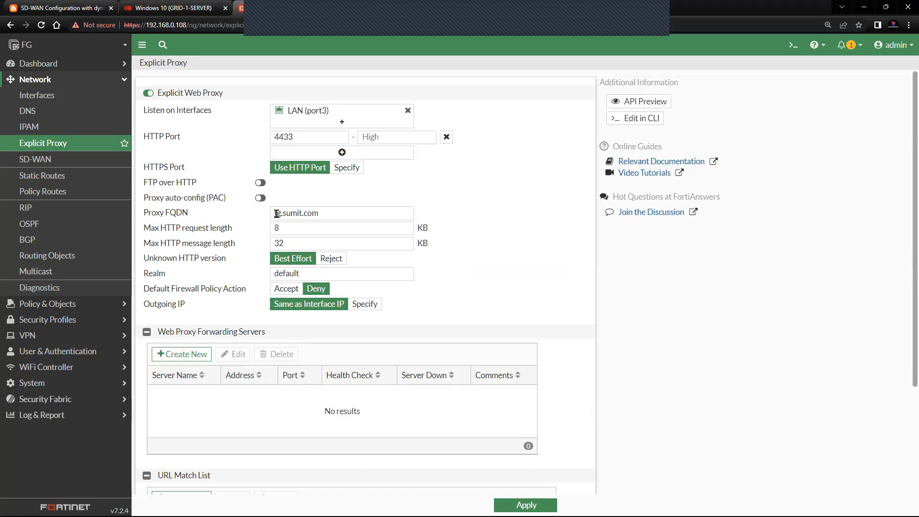
pyautogui.moveTo(329, 214); pyautogui.dragTo(269, 219)
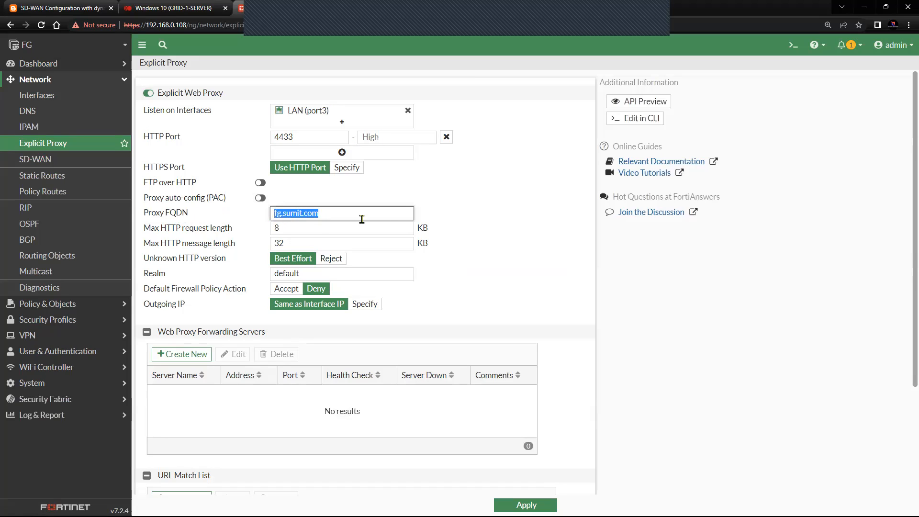
pyautogui.click(471, 230)
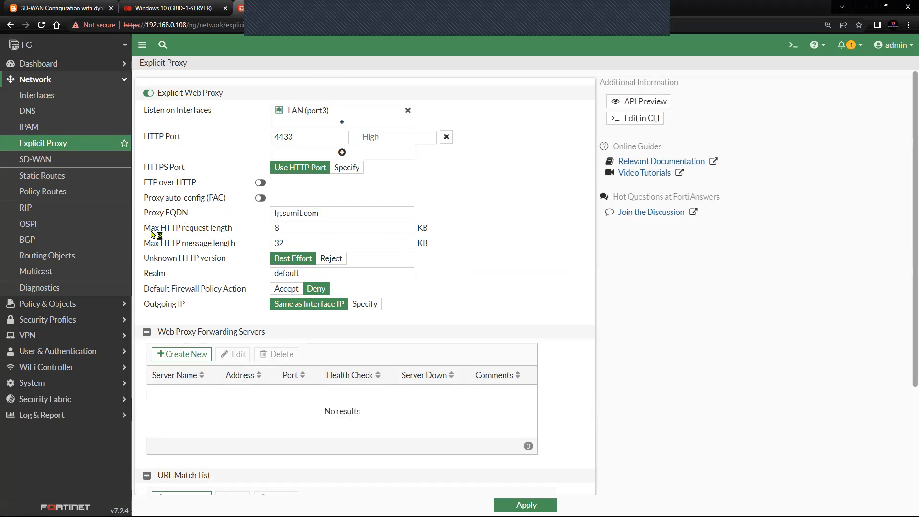
pyautogui.moveTo(147, 231)
pyautogui.mouseDown()
pyautogui.moveTo(274, 227)
pyautogui.moveTo(143, 245)
pyautogui.mouseUp()
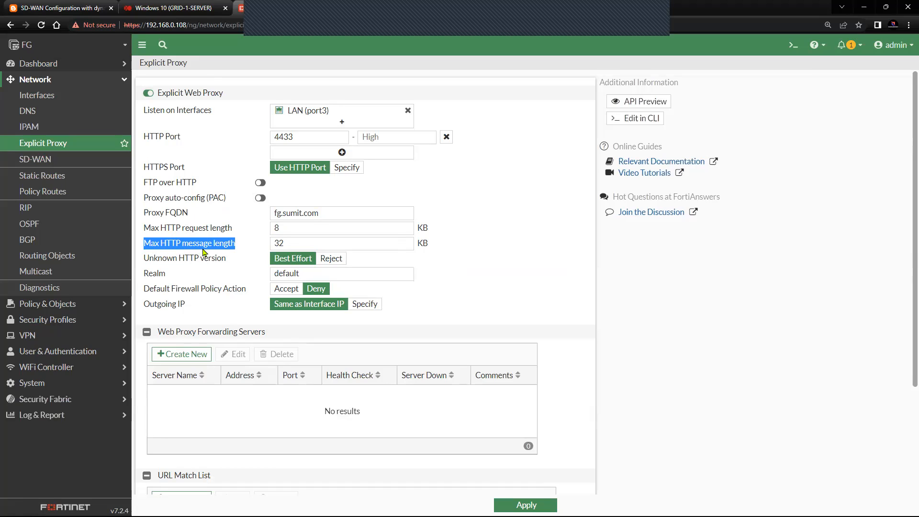
pyautogui.click(225, 271)
pyautogui.moveTo(144, 261); pyautogui.dragTo(236, 265)
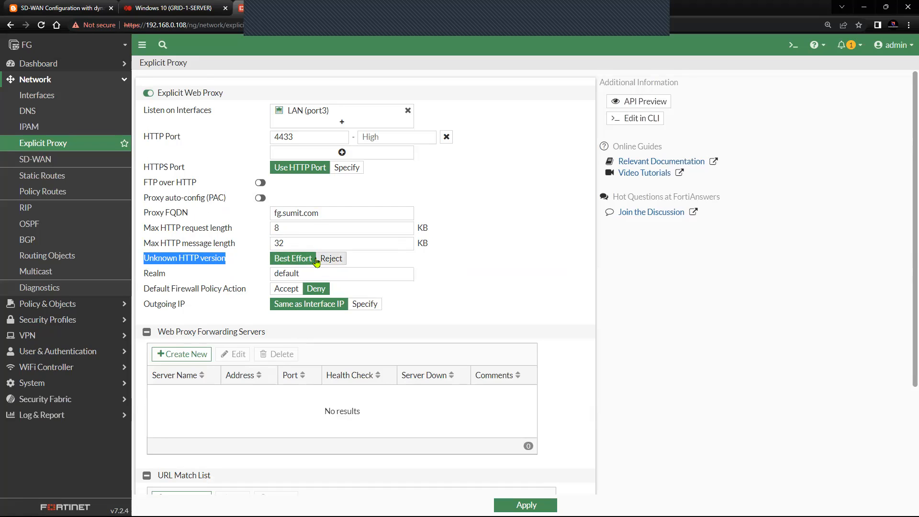
pyautogui.moveTo(145, 292); pyautogui.dragTo(247, 293)
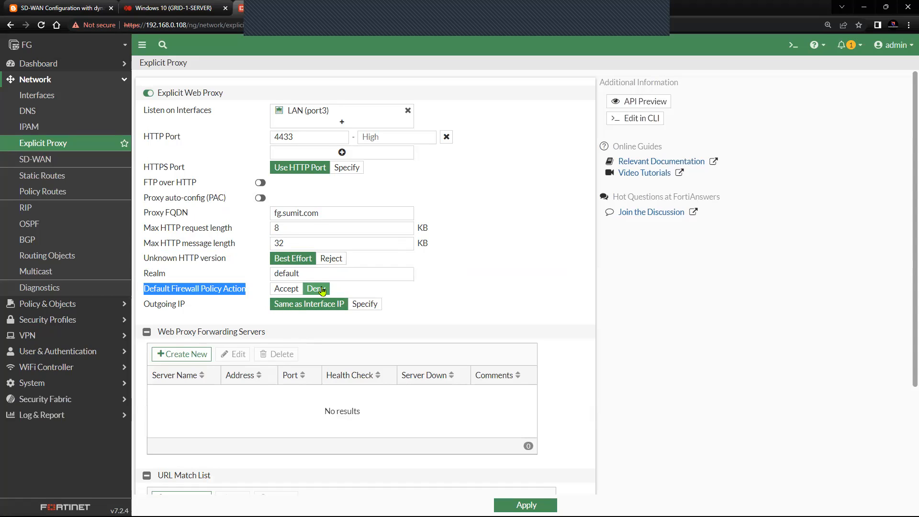
pyautogui.moveTo(196, 306); pyautogui.dragTo(143, 306)
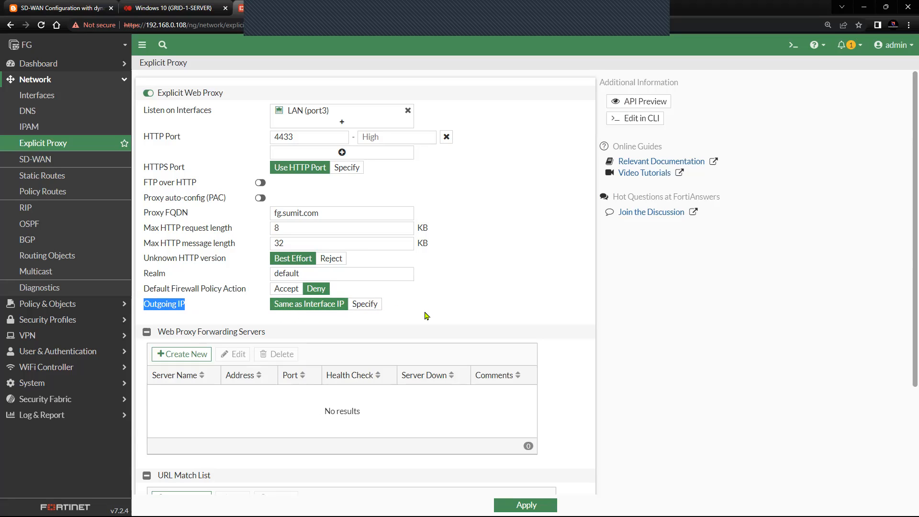
pyautogui.click(377, 309)
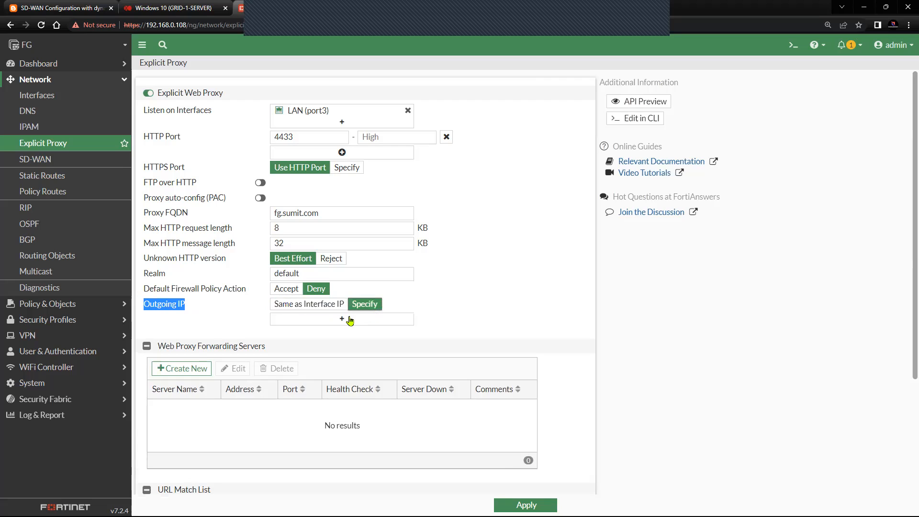
pyautogui.click(360, 318)
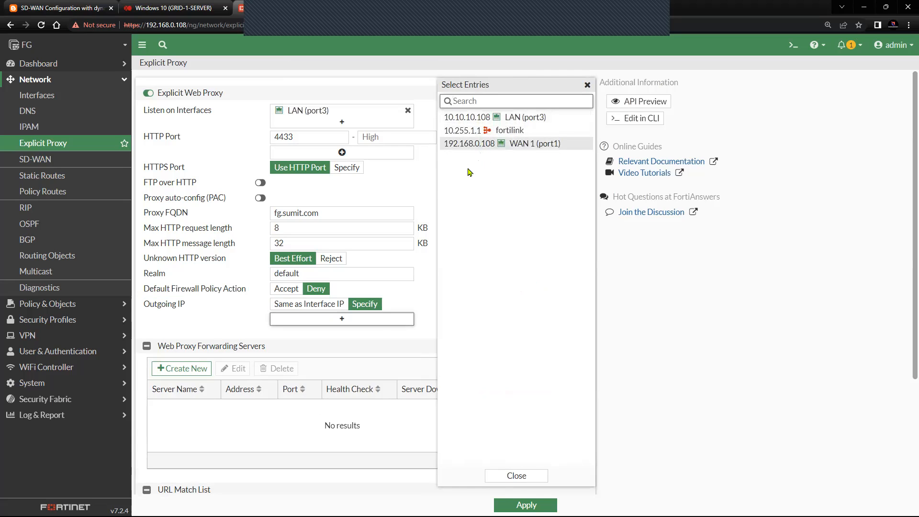
pyautogui.moveTo(450, 146)
pyautogui.click(331, 309)
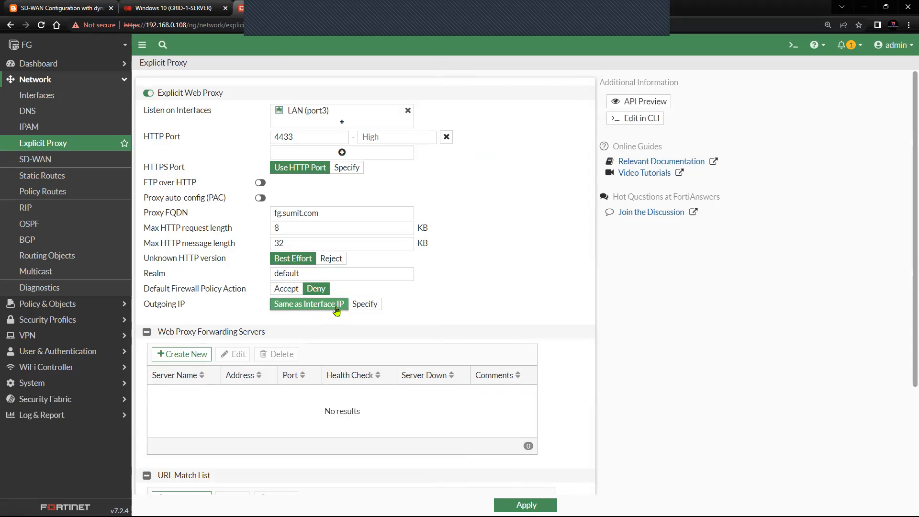
pyautogui.click(363, 305)
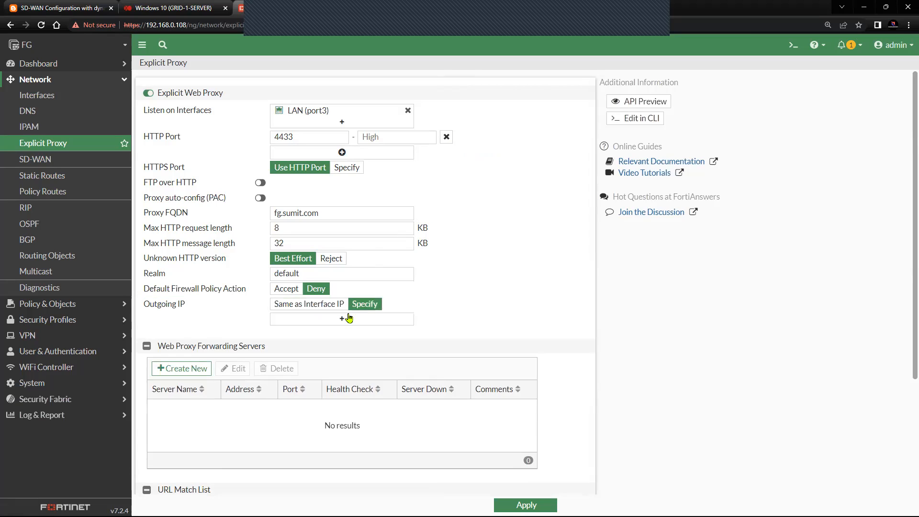
pyautogui.click(353, 322)
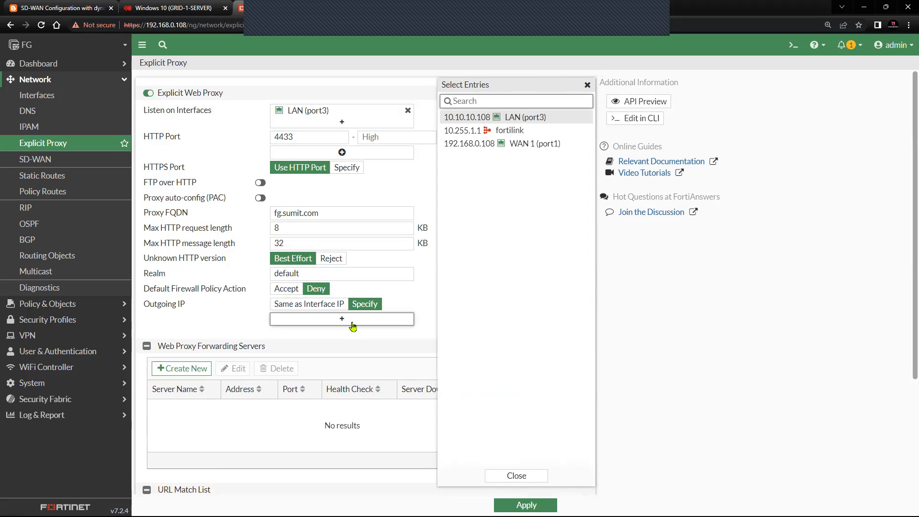
pyautogui.click(314, 309)
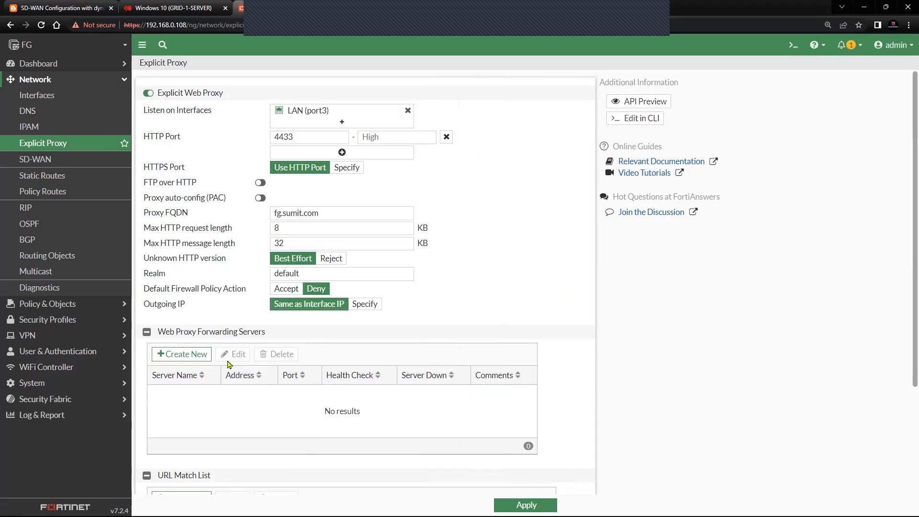
# - Check the Web Proxy Forwarding Servers and URL Match List sections and apply the explicit web proxy settings
pyautogui.moveTo(161, 331)
pyautogui.mouseDown()
pyautogui.moveTo(272, 337)
pyautogui.moveTo(165, 336)
pyautogui.mouseUp()
pyautogui.scroll(-2, 225, 385)
pyautogui.moveTo(224, 383)
pyautogui.mouseDown()
pyautogui.moveTo(179, 386)
pyautogui.moveTo(231, 383)
pyautogui.mouseUp()
pyautogui.scroll(-1, 242, 383)
pyautogui.click(498, 500)
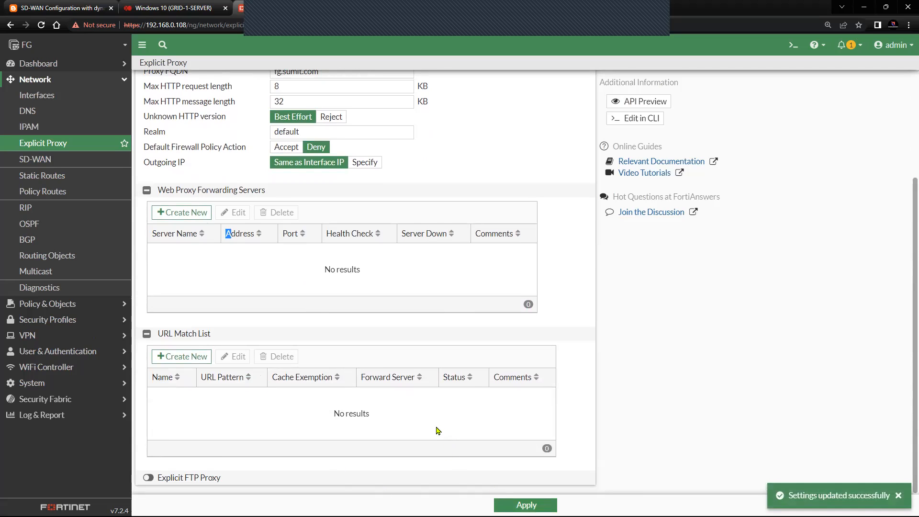
pyautogui.scroll(3, 268, 387)
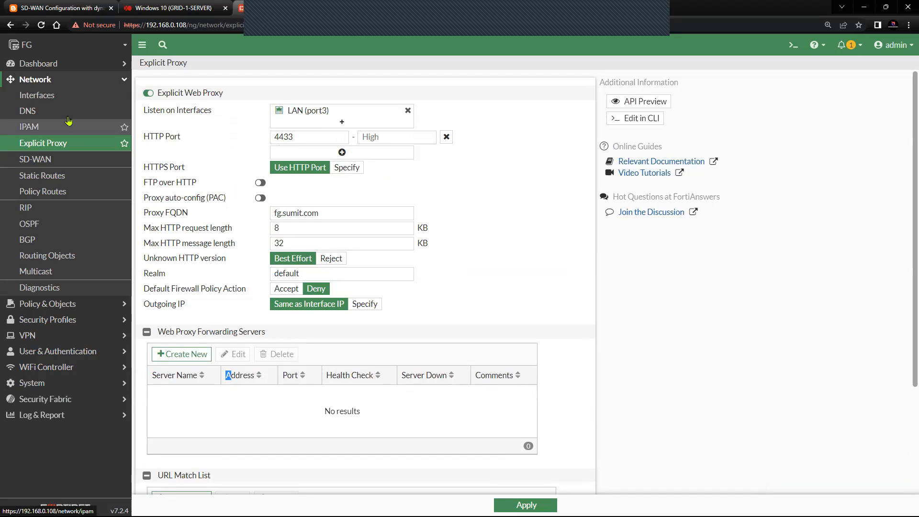
# - Open the firewall policy list and examine the Allow policy from LAN (port3) to SD-WAN-ZONE
pyautogui.click(75, 82)
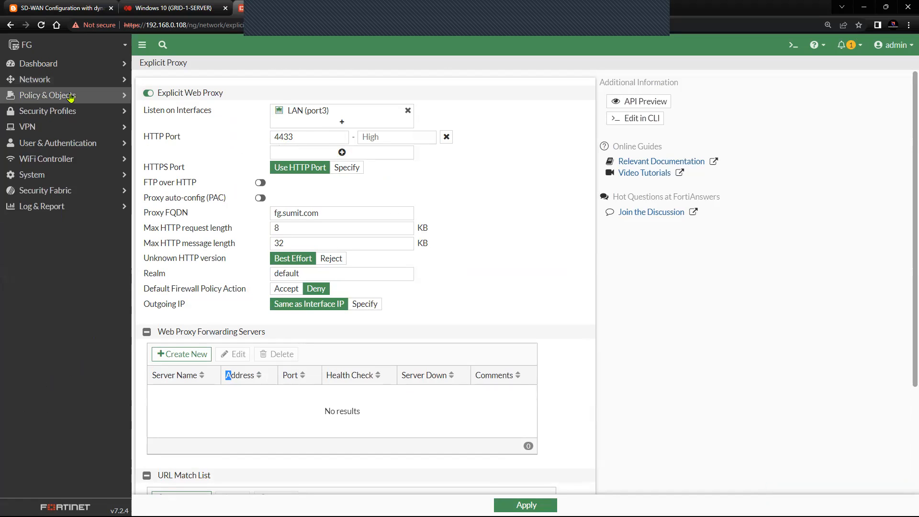
pyautogui.click(71, 96)
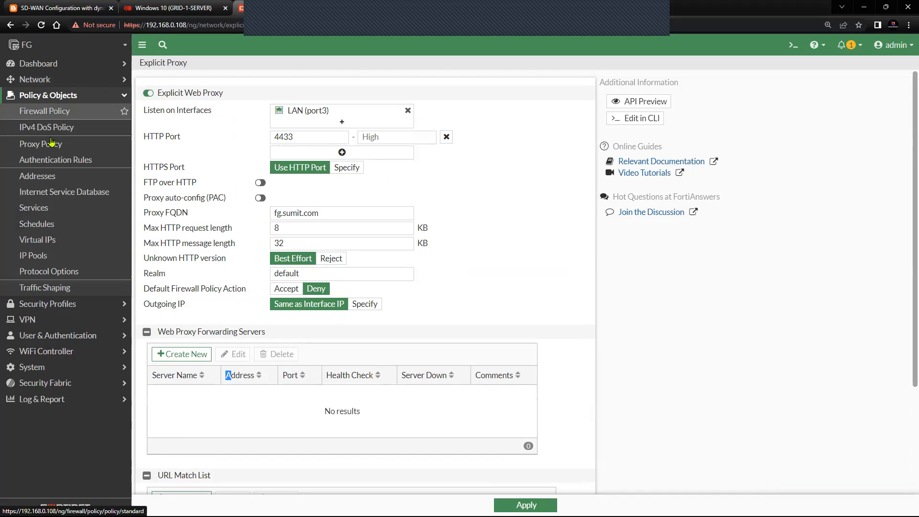
pyautogui.click(60, 116)
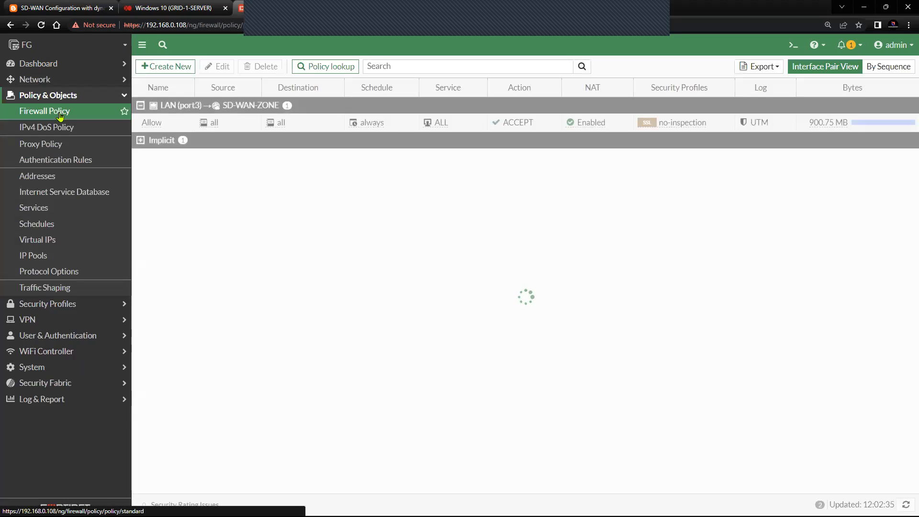
pyautogui.click(166, 123)
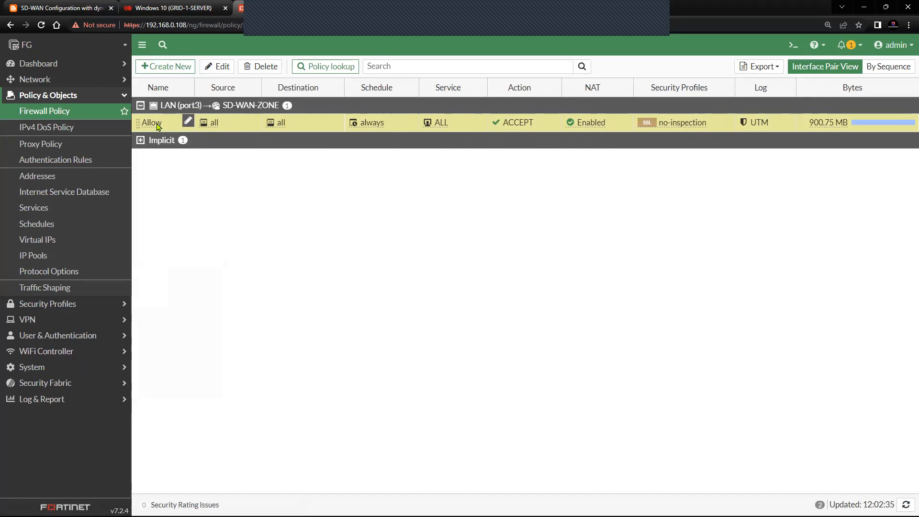
pyautogui.moveTo(157, 124)
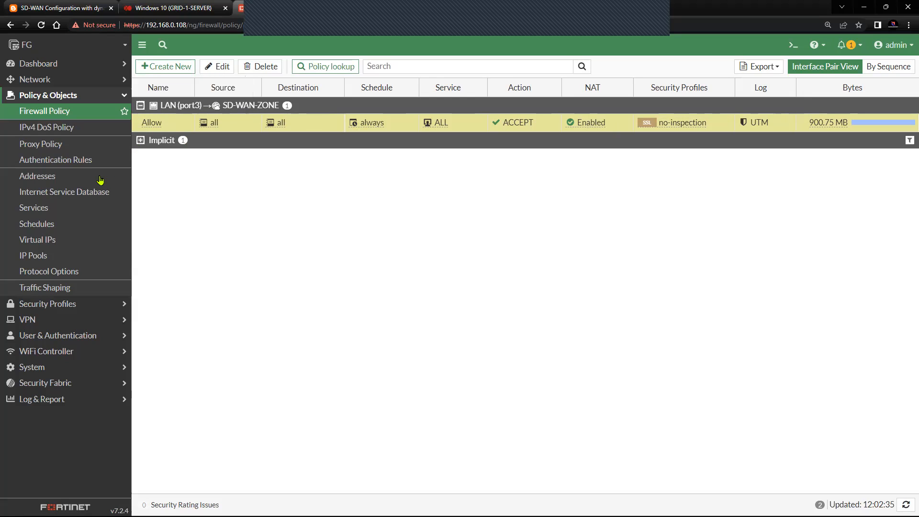
# - Start a new proxy policy named "Allow" and check its proxy type
pyautogui.click(32, 145)
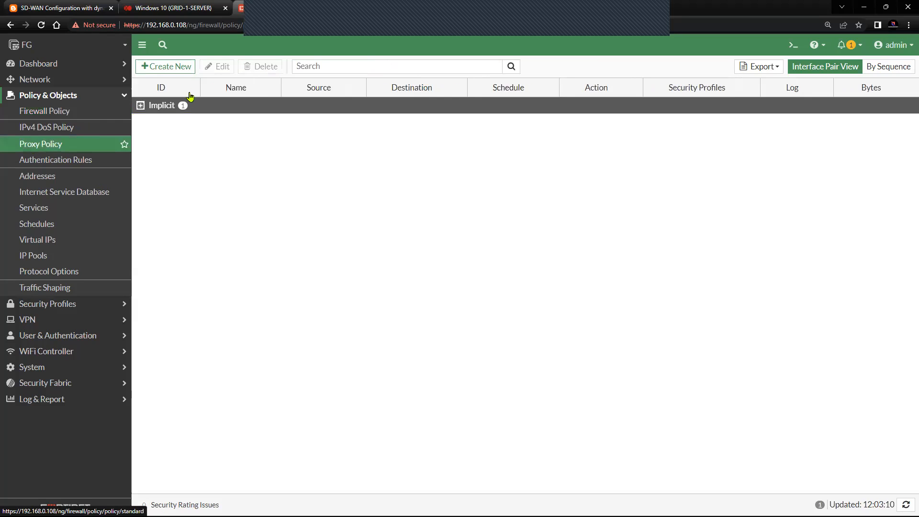
pyautogui.click(182, 69)
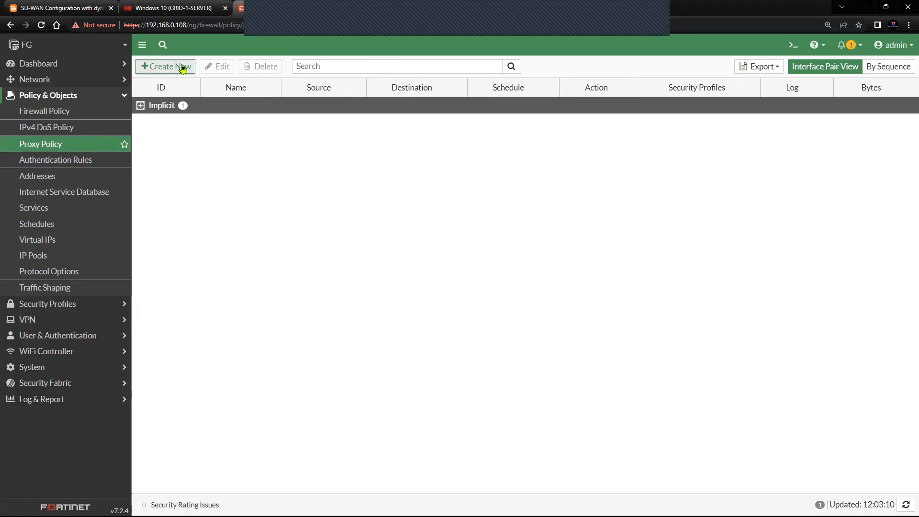
pyautogui.click(234, 99)
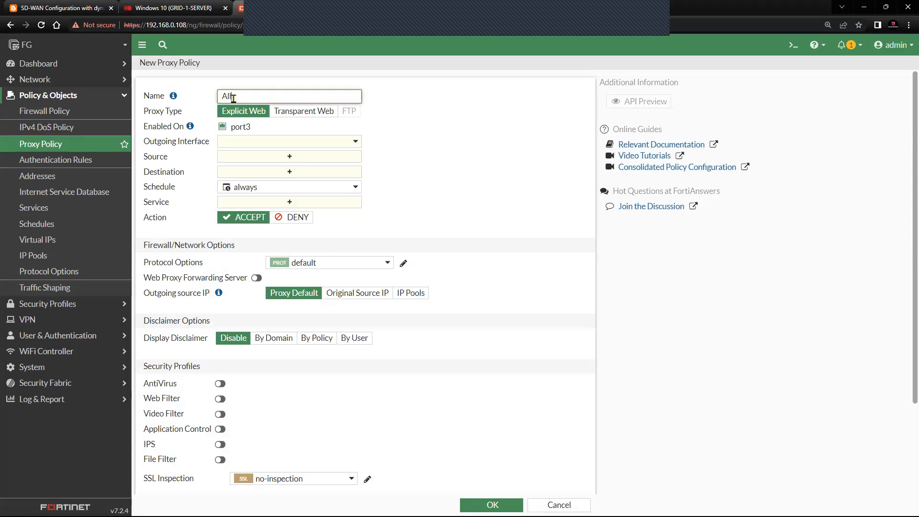
pyautogui.moveTo(183, 115); pyautogui.dragTo(148, 115)
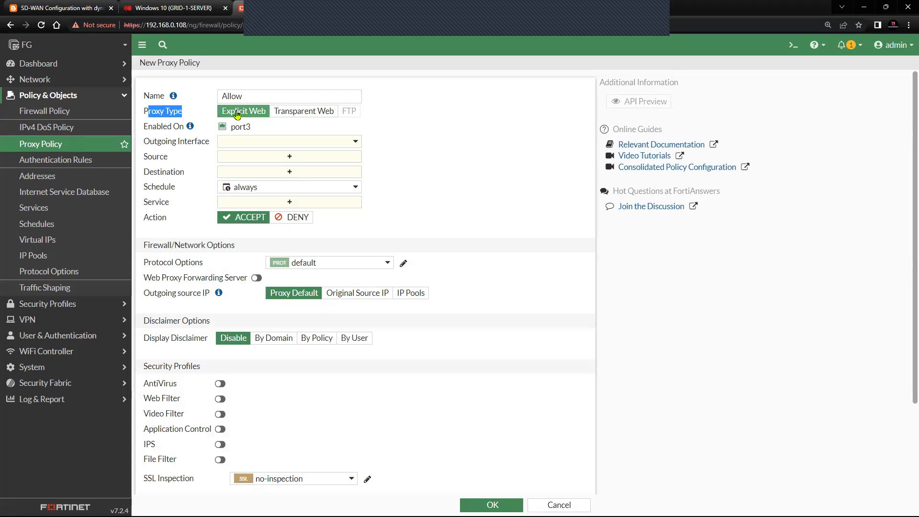
# - Check which port the explicit web proxy is enabled on and set the policy's outgoing interface to SD-WAN-ZONE
pyautogui.moveTo(144, 126); pyautogui.dragTo(182, 129)
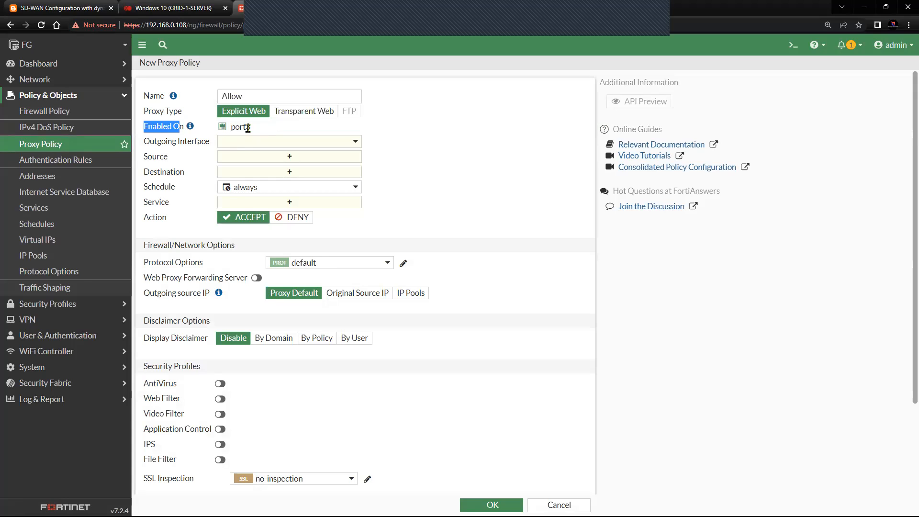
pyautogui.moveTo(250, 129); pyautogui.dragTo(233, 129)
pyautogui.click(275, 144)
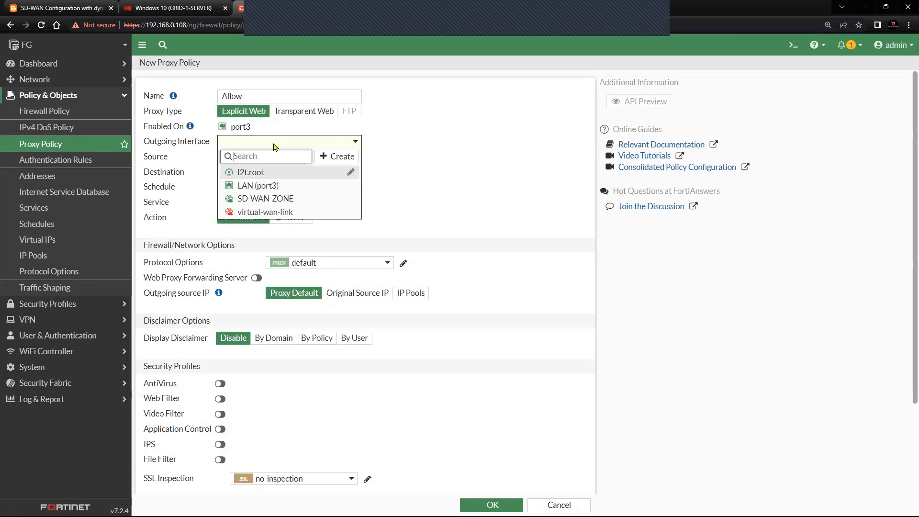
pyautogui.click(262, 199)
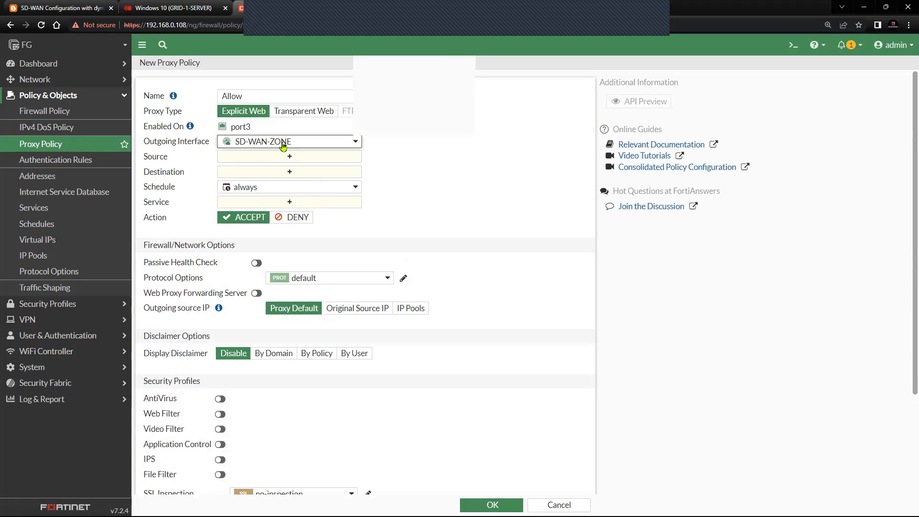
pyautogui.click(284, 145)
pyautogui.click(344, 199)
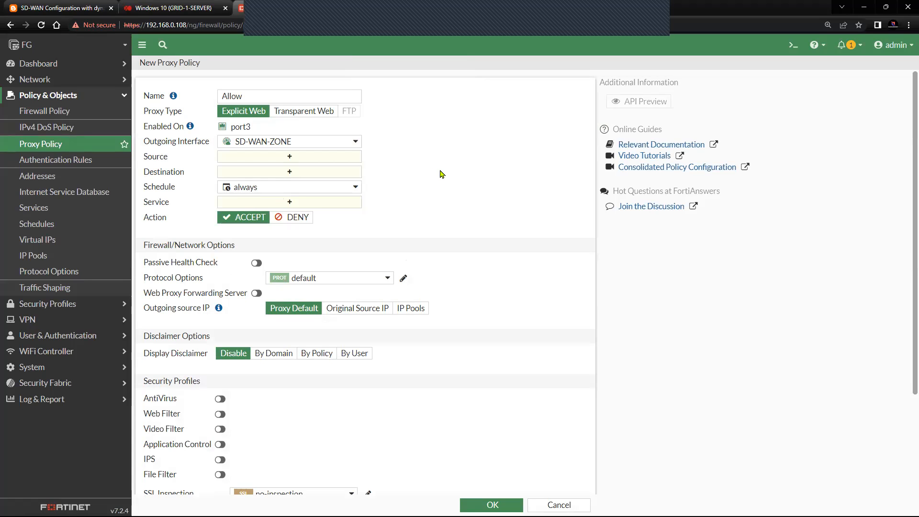
# - Set the proxy policy's source to 10.10.10.1/32 and its destination to all
pyautogui.click(295, 157)
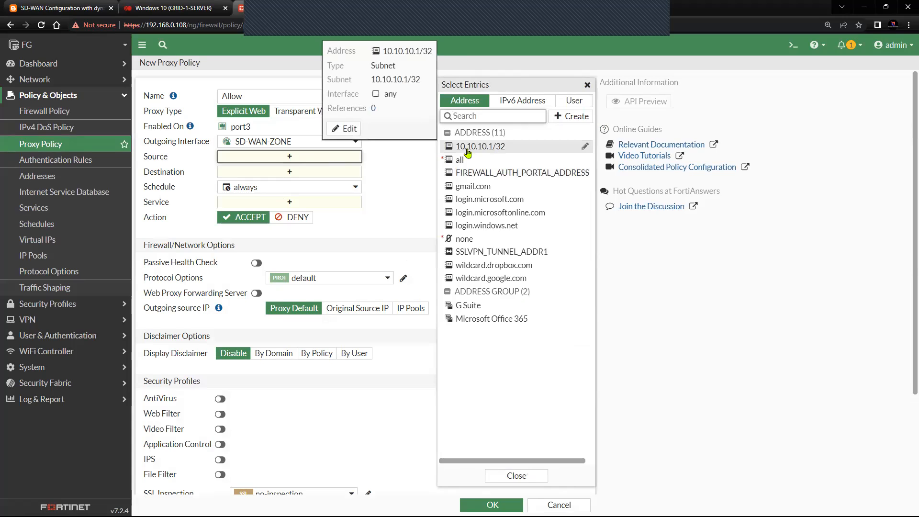
pyautogui.click(467, 152)
pyautogui.click(292, 175)
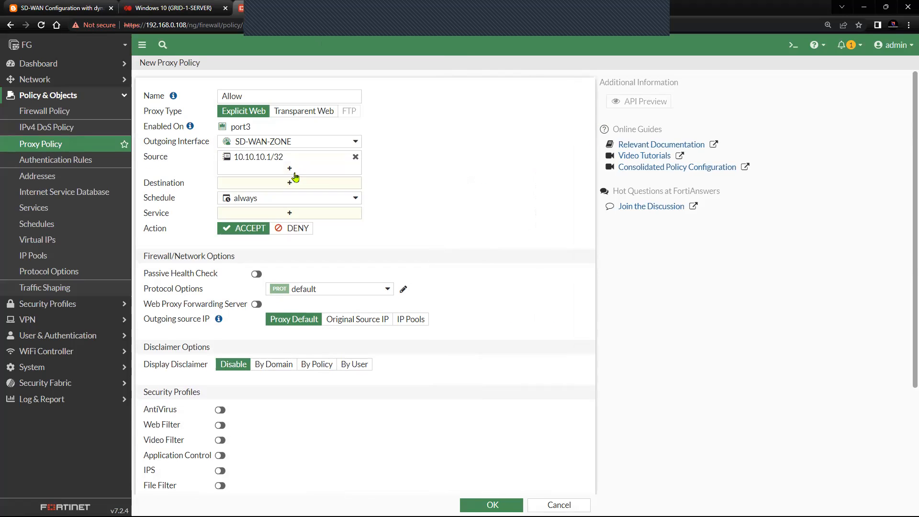
pyautogui.click(289, 182)
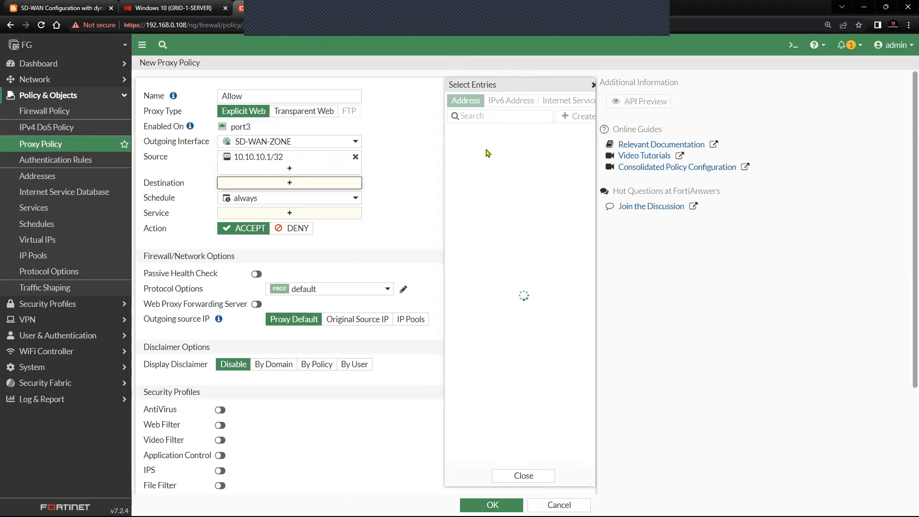
pyautogui.click(484, 160)
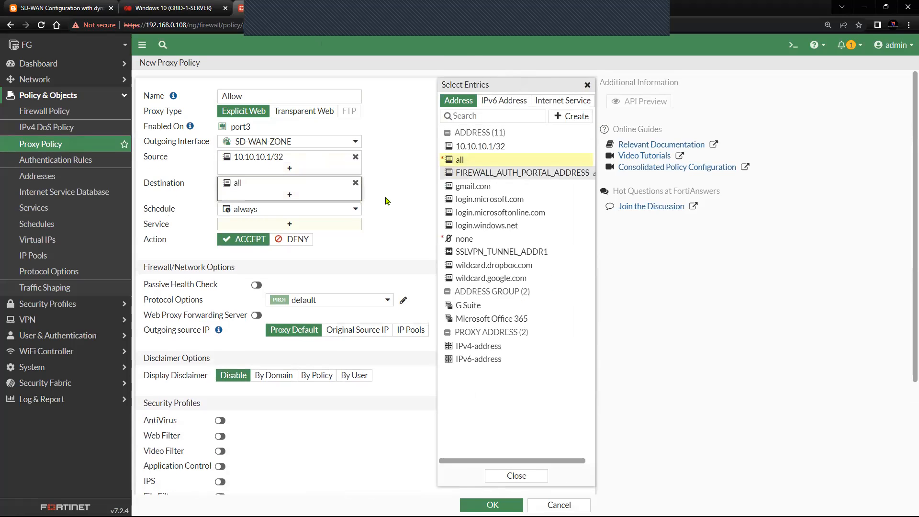
# - Add the webproxy service to the proxy policy
pyautogui.click(339, 226)
pyautogui.moveTo(479, 149)
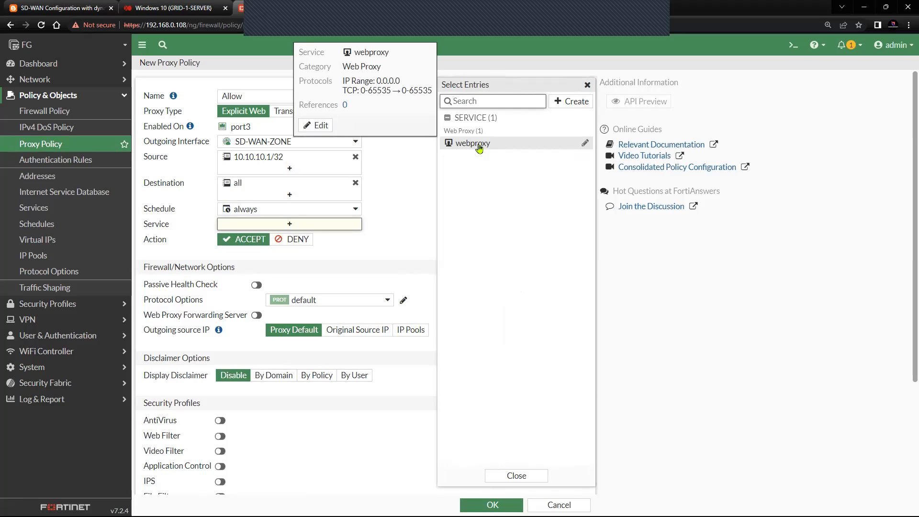
pyautogui.click(478, 146)
pyautogui.click(388, 263)
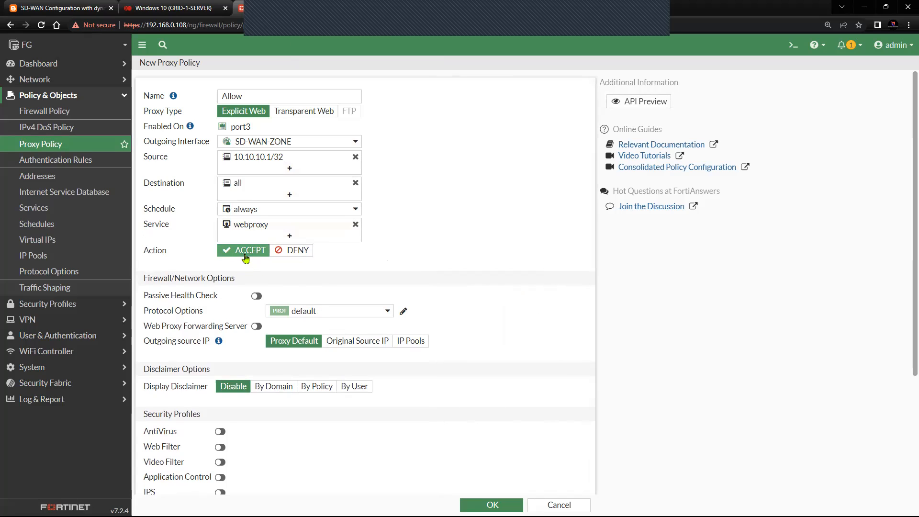
# - Review the policy's protocol options, outgoing source IP and disclaimer settings
pyautogui.scroll(-1, 253, 259)
pyautogui.scroll(-1, 243, 256)
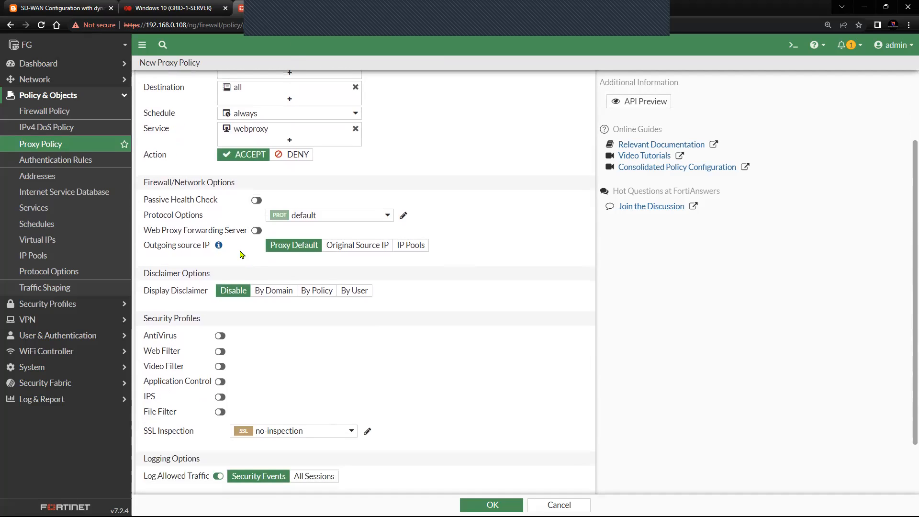
pyautogui.tripleClick(163, 219)
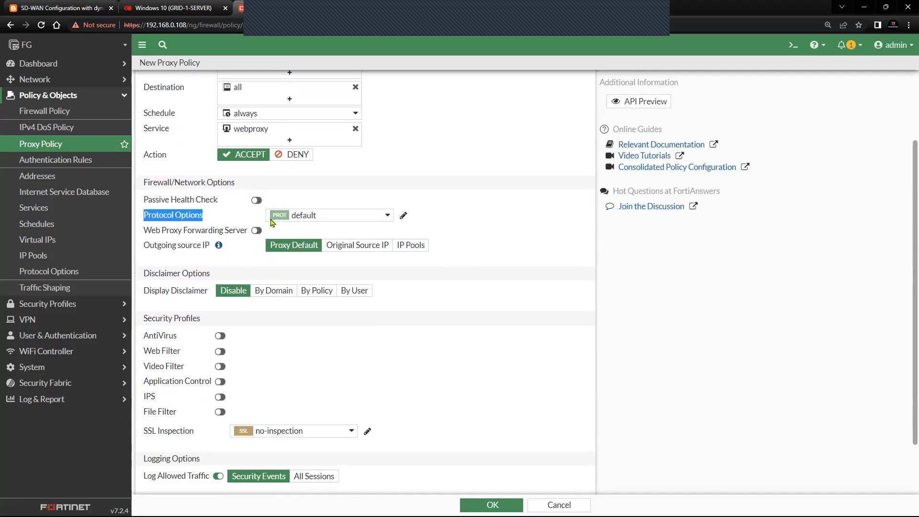
pyautogui.click(210, 250)
pyautogui.moveTo(219, 246)
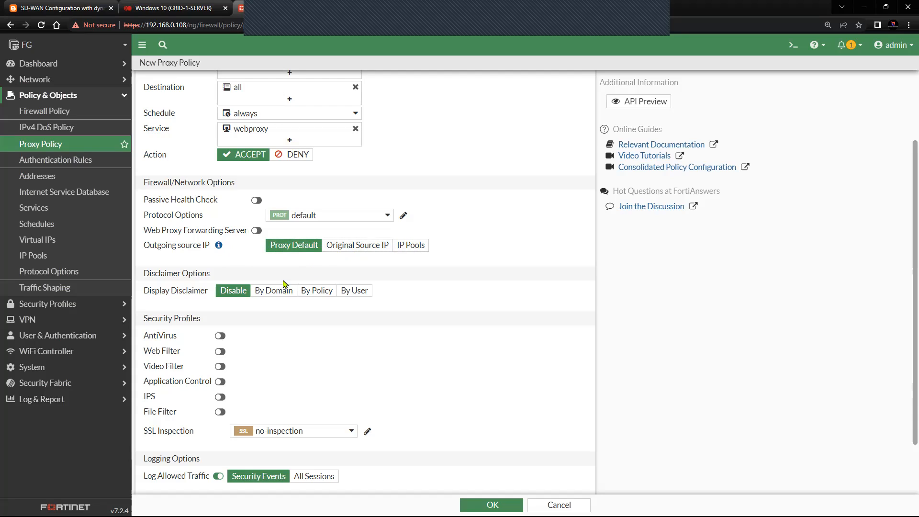
pyautogui.moveTo(218, 246)
pyautogui.scroll(-1, 209, 262)
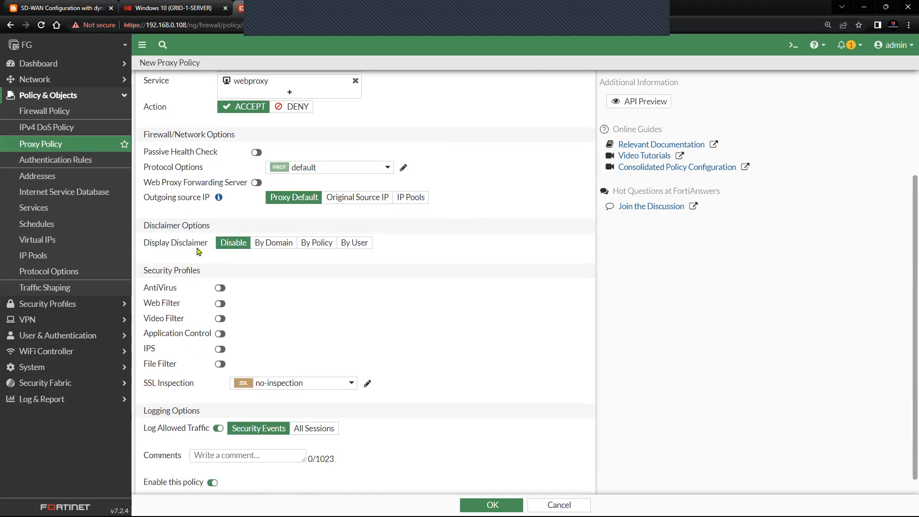
# - Check the security profiles, SSL inspection and allowed-traffic logging options, and save the proxy policy
pyautogui.scroll(-1, 177, 242)
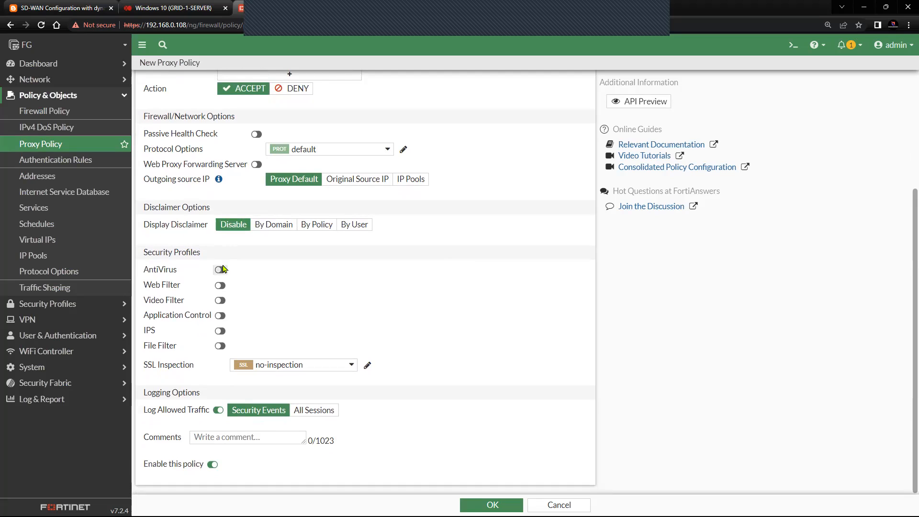
pyautogui.moveTo(203, 368); pyautogui.dragTo(140, 372)
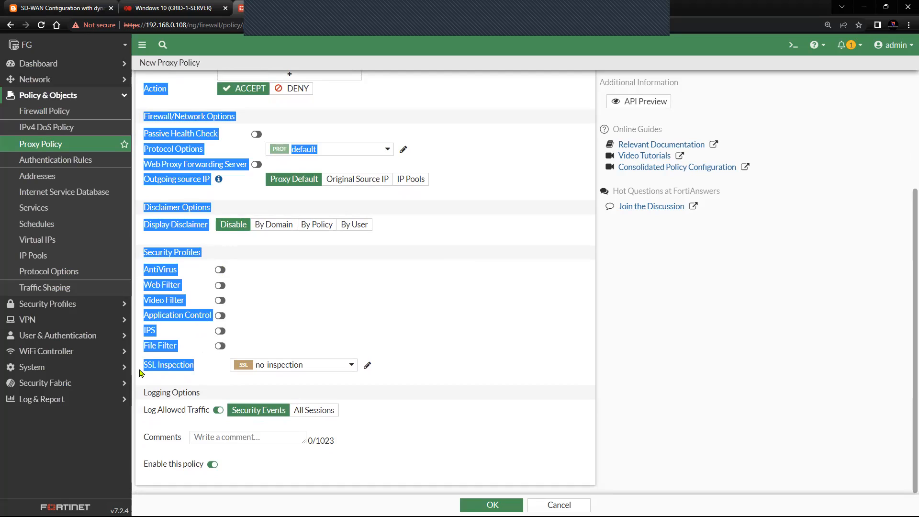
pyautogui.click(200, 369)
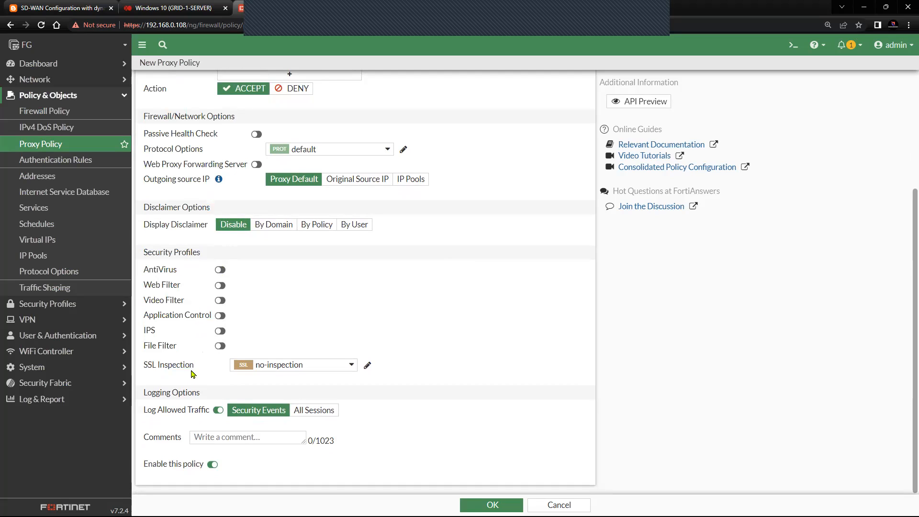
pyautogui.moveTo(197, 366); pyautogui.dragTo(149, 371)
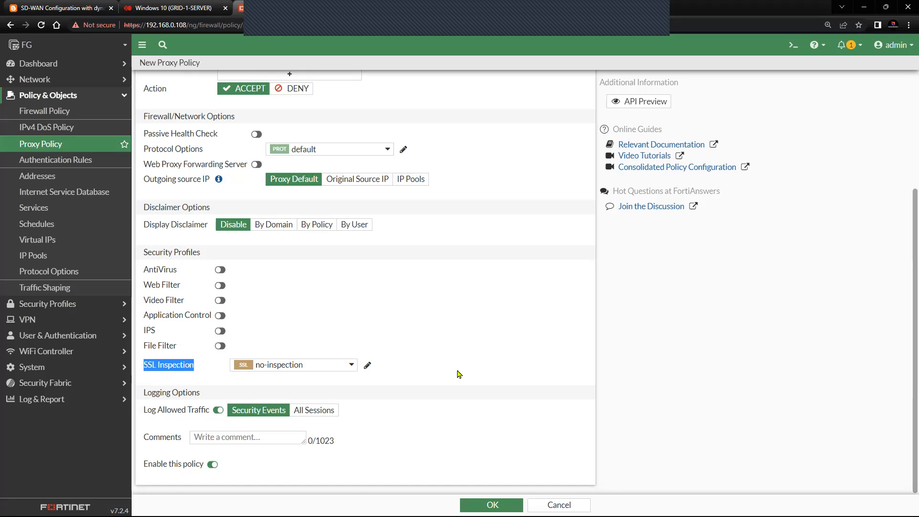
pyautogui.moveTo(145, 417); pyautogui.dragTo(209, 418)
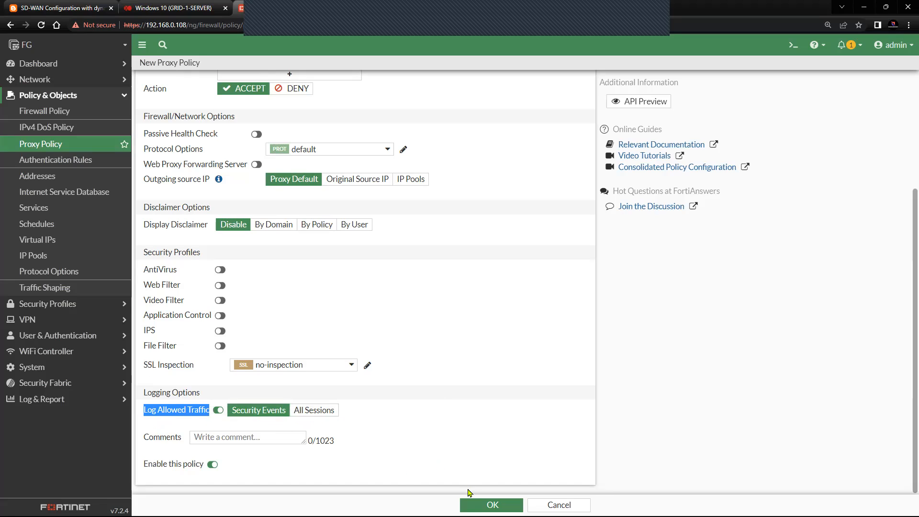
pyautogui.click(490, 503)
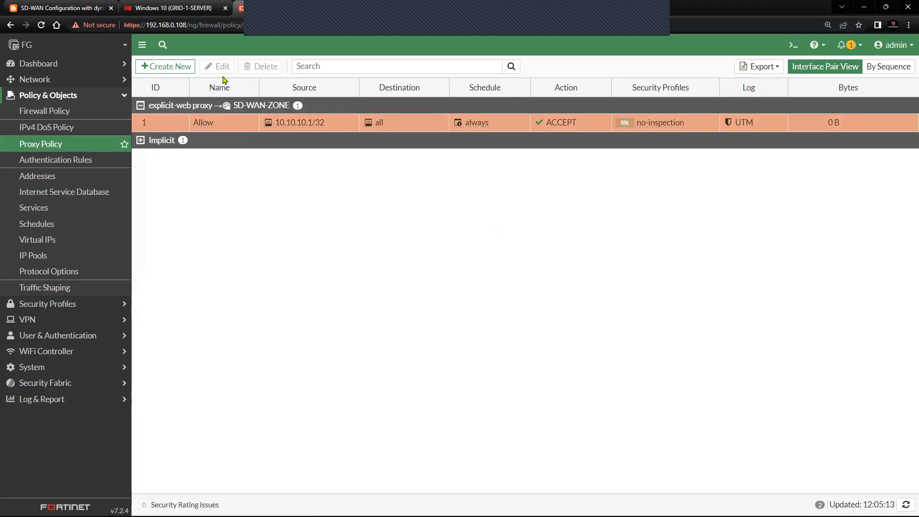
# - Examine the 0.0.0.0/0 static route's interface and members without changing it, and return to the proxy policy list
pyautogui.click(66, 84)
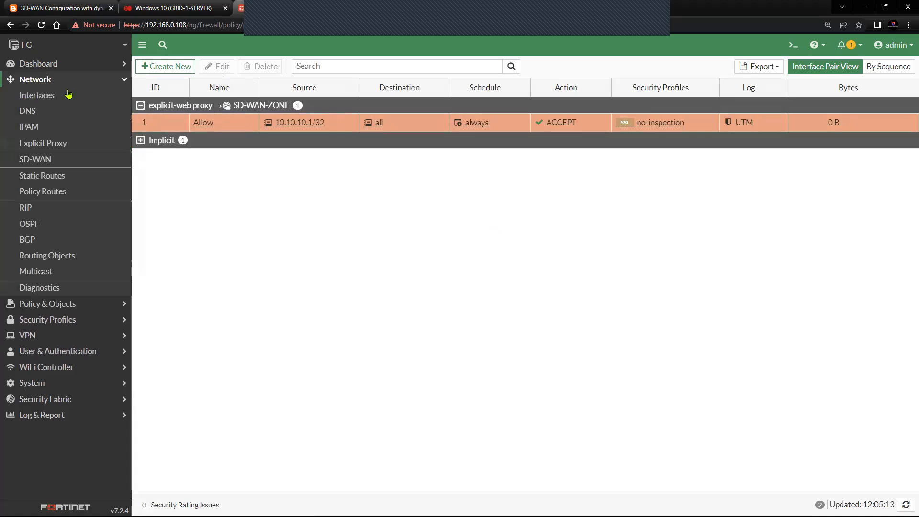
pyautogui.click(51, 174)
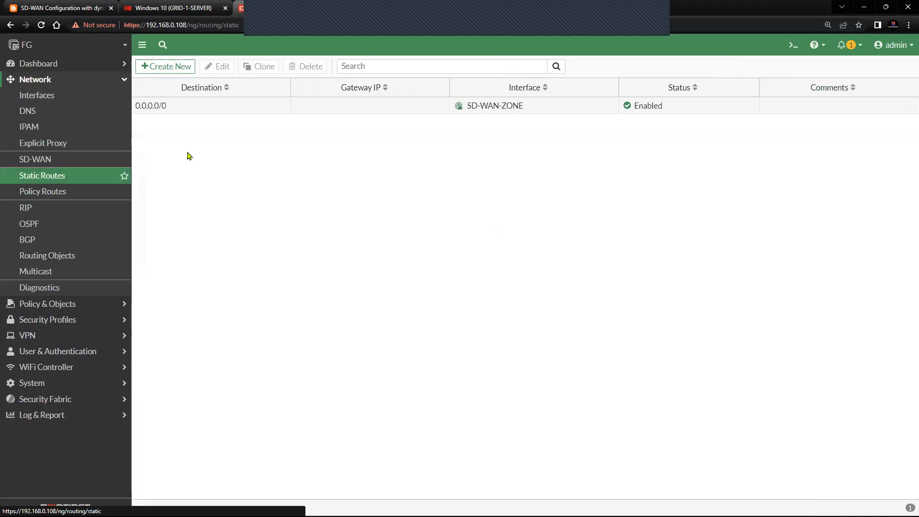
pyautogui.click(152, 110)
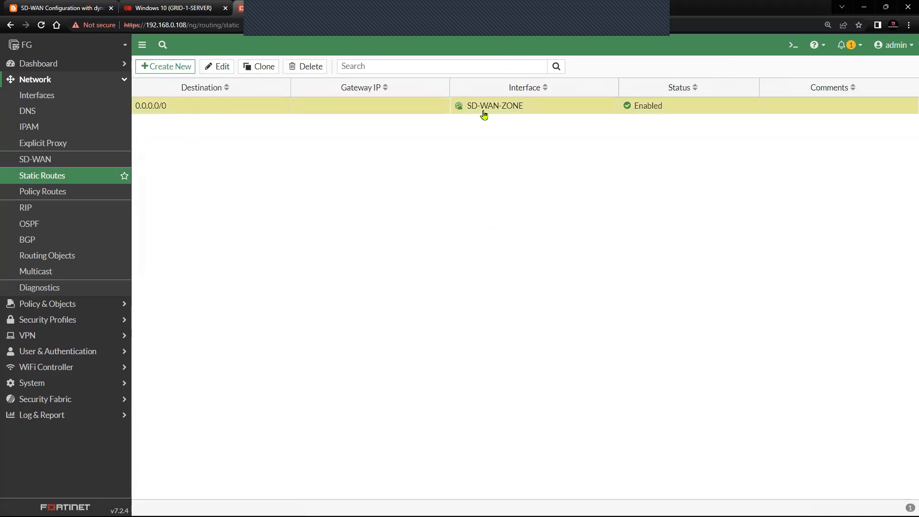
pyautogui.click(221, 66)
pyautogui.moveTo(324, 138)
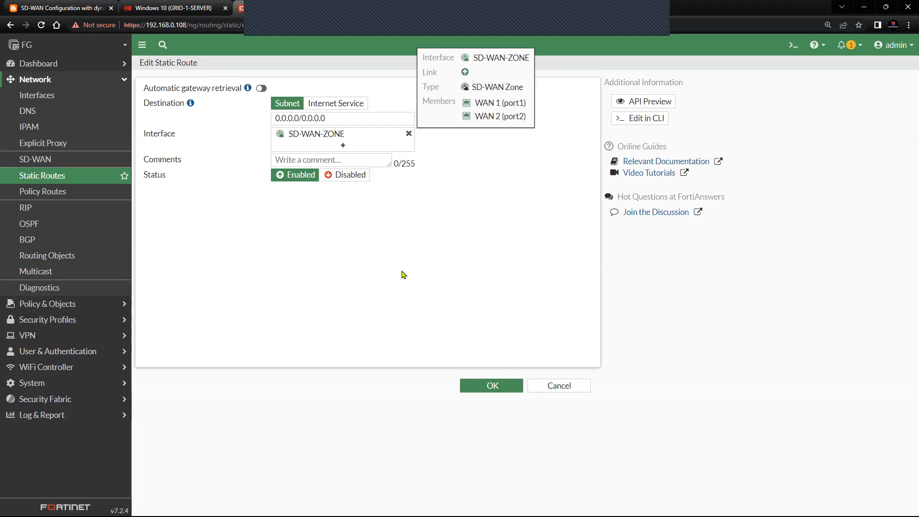
pyautogui.click(558, 385)
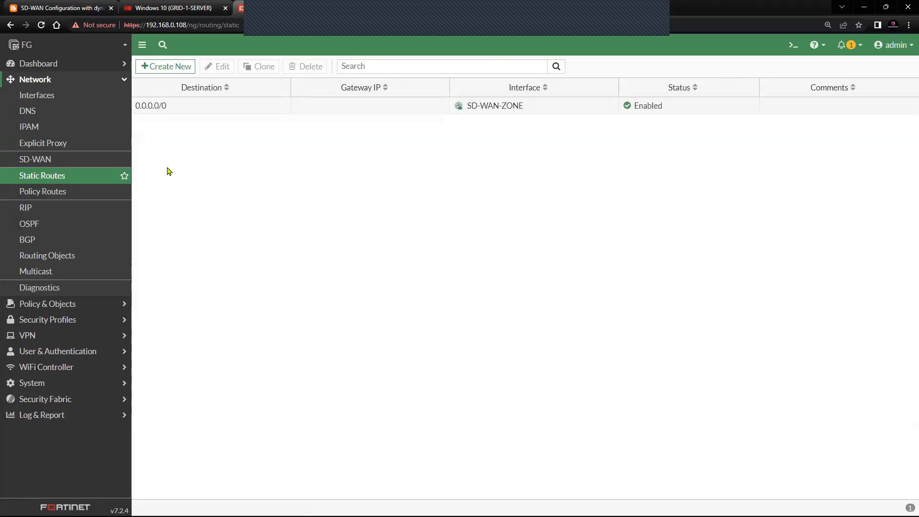
pyautogui.click(75, 86)
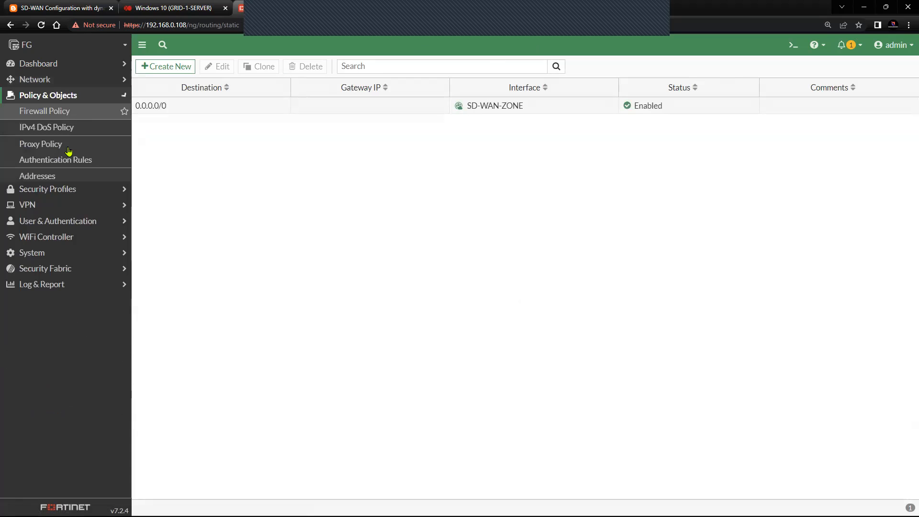
pyautogui.click(68, 145)
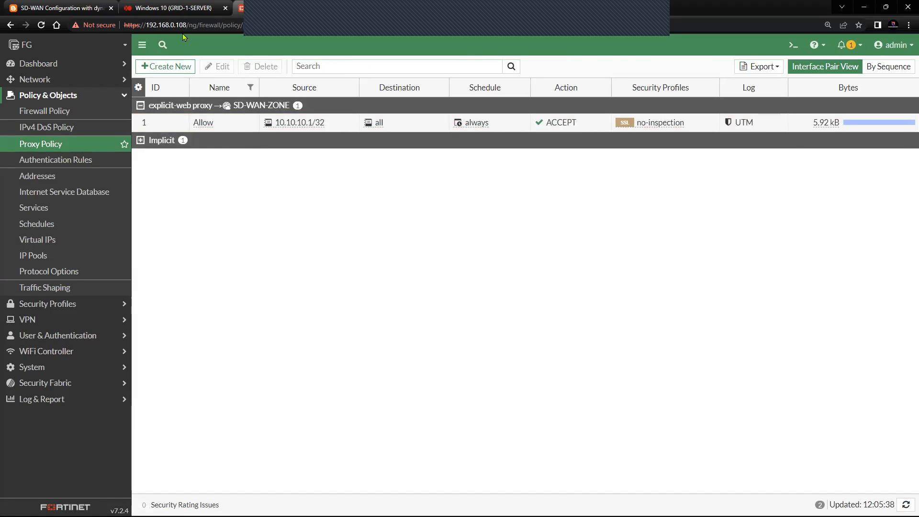
# - Switch to the Windows 10 VM in Xen Orchestra and apply Firefox's manual proxy 10.10.10.108, port 4433, also used for HTTPS
pyautogui.click(179, 9)
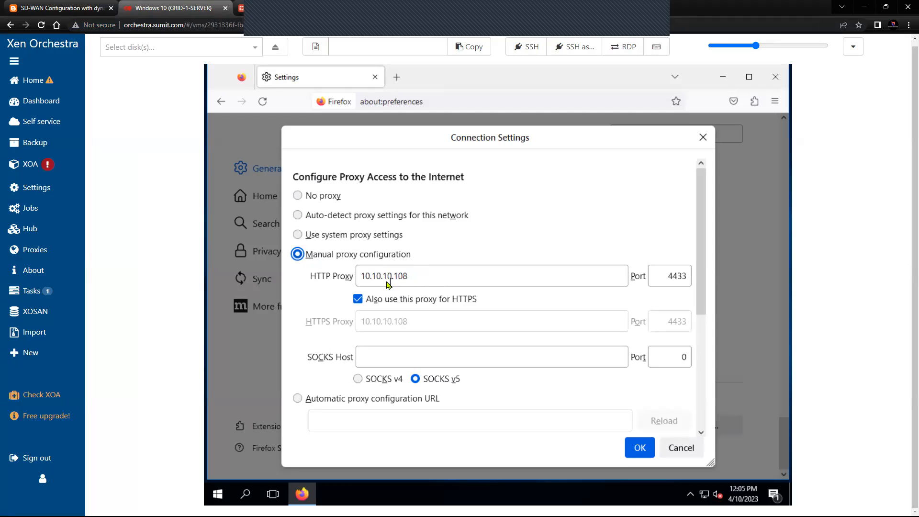
pyautogui.moveTo(424, 280); pyautogui.dragTo(360, 280)
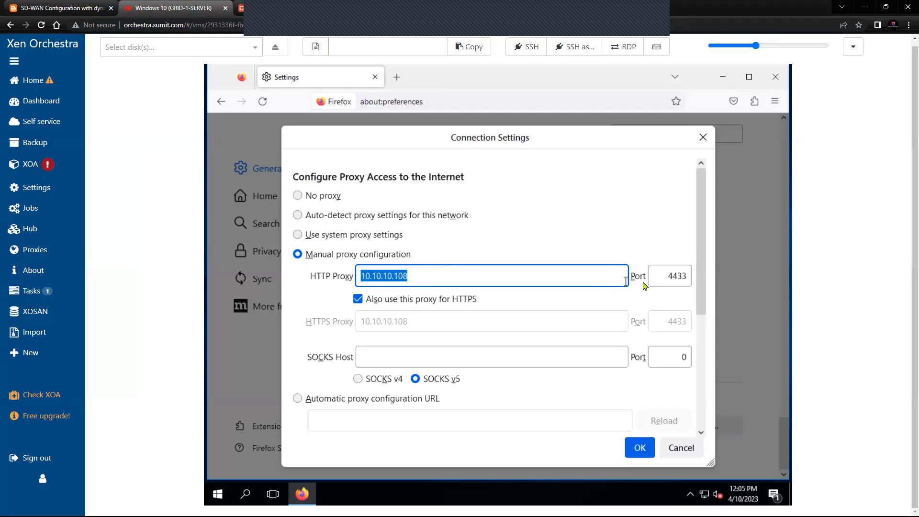
pyautogui.moveTo(667, 280); pyautogui.dragTo(688, 281)
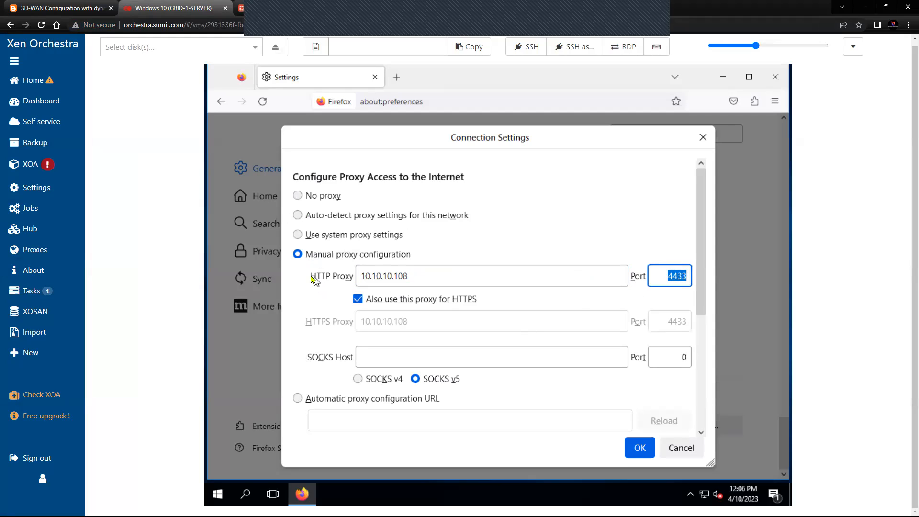
pyautogui.moveTo(314, 280); pyautogui.dragTo(353, 281)
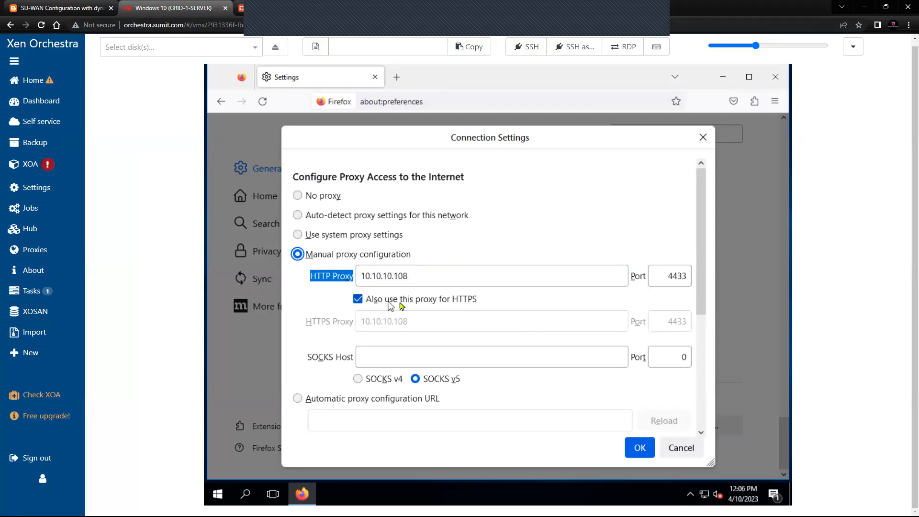
pyautogui.moveTo(477, 300); pyautogui.dragTo(366, 299)
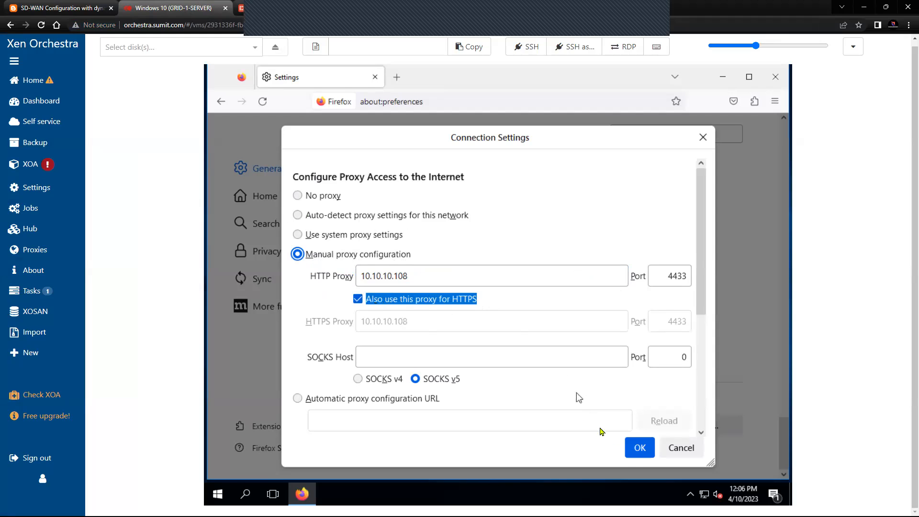
pyautogui.click(641, 451)
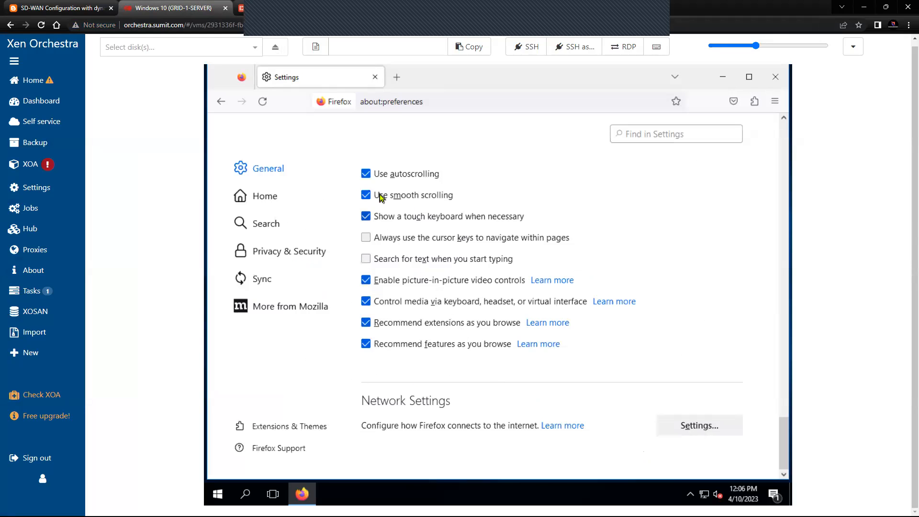
# - Launch Wireshark in the Windows 10 VM and start capturing on the Ethernet2 interface
pyautogui.click(245, 494)
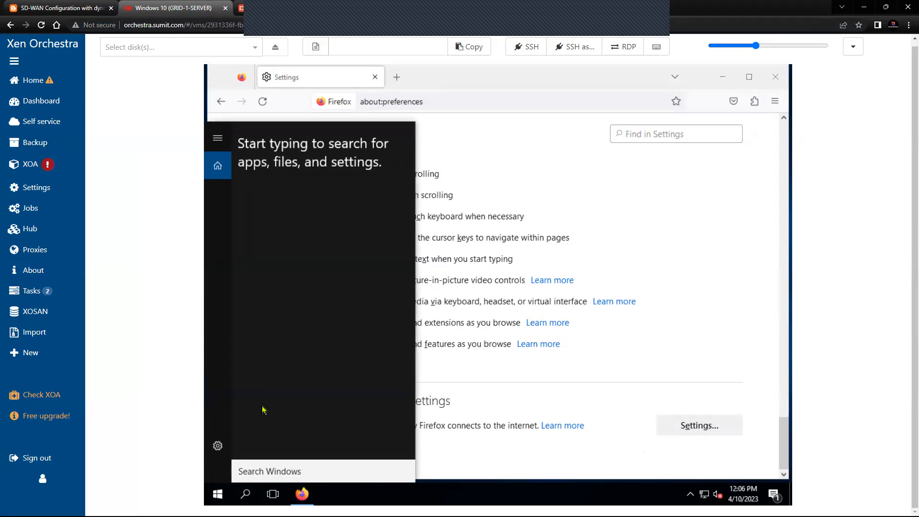
pyautogui.write('wireshark')
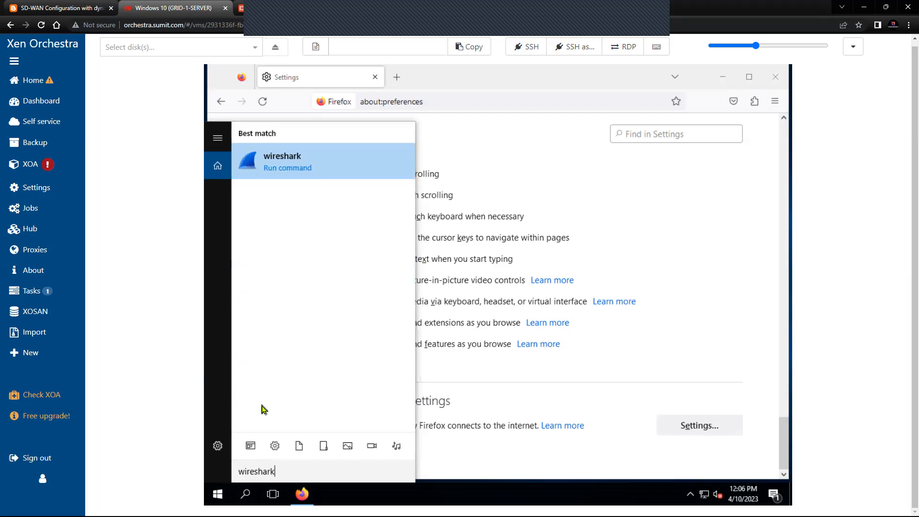
pyautogui.click(325, 172)
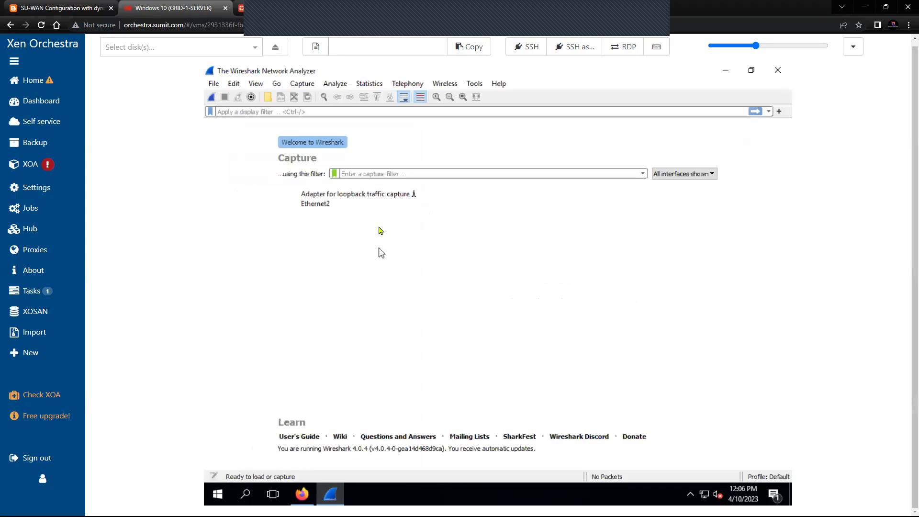
pyautogui.click(382, 196)
pyautogui.doubleClick(372, 194)
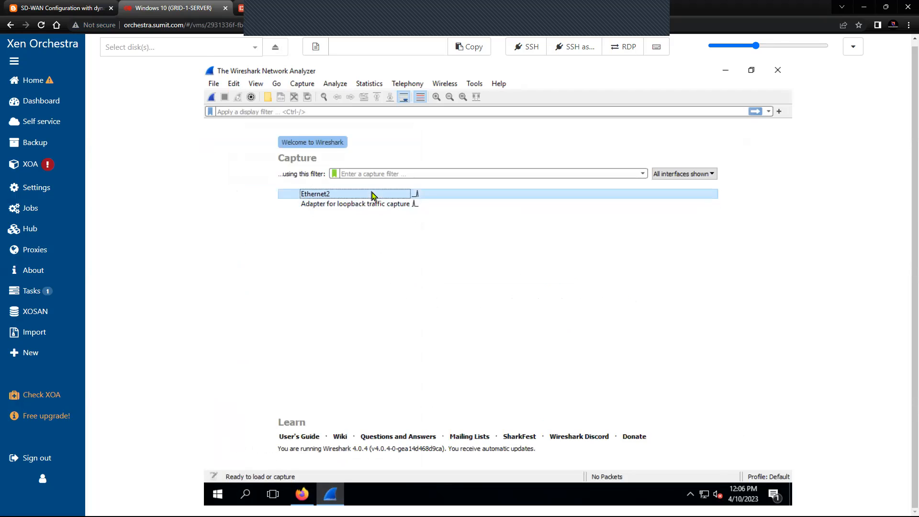
# - Apply the display filter tls to the Ethernet2 capture
pyautogui.click(587, 113)
pyautogui.write('tls')
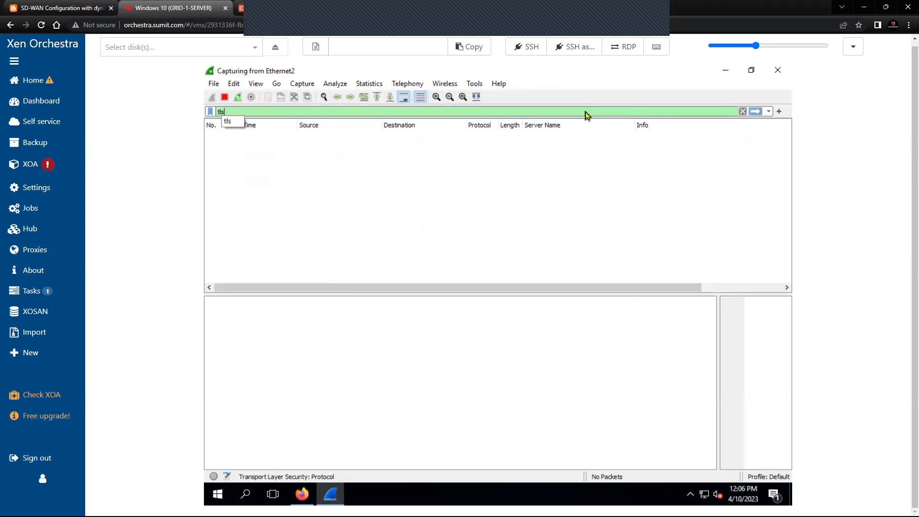
pyautogui.press('Return')
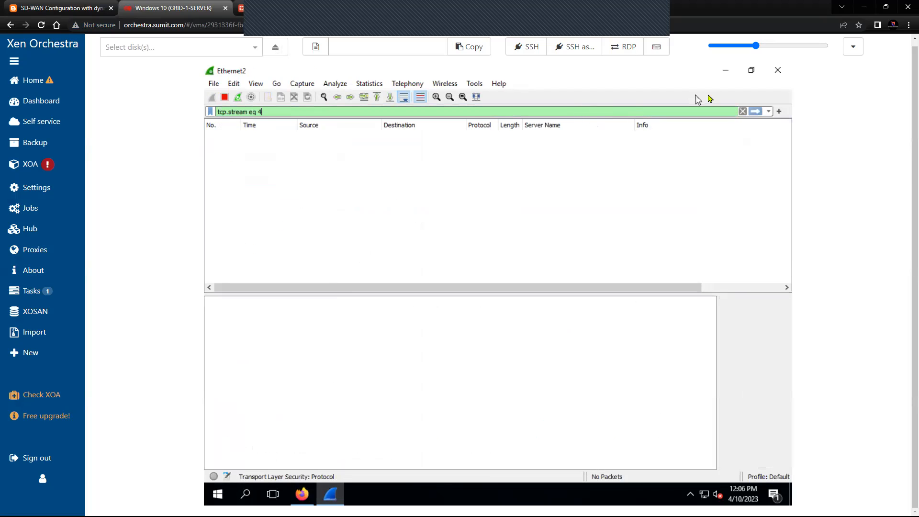
pyautogui.moveTo(263, 112); pyautogui.dragTo(208, 117)
pyautogui.write('tls')
# - Switch to Firefox and load the Trivago site from a new tab, keeping it in view with another blank tab open
pyautogui.click(724, 71)
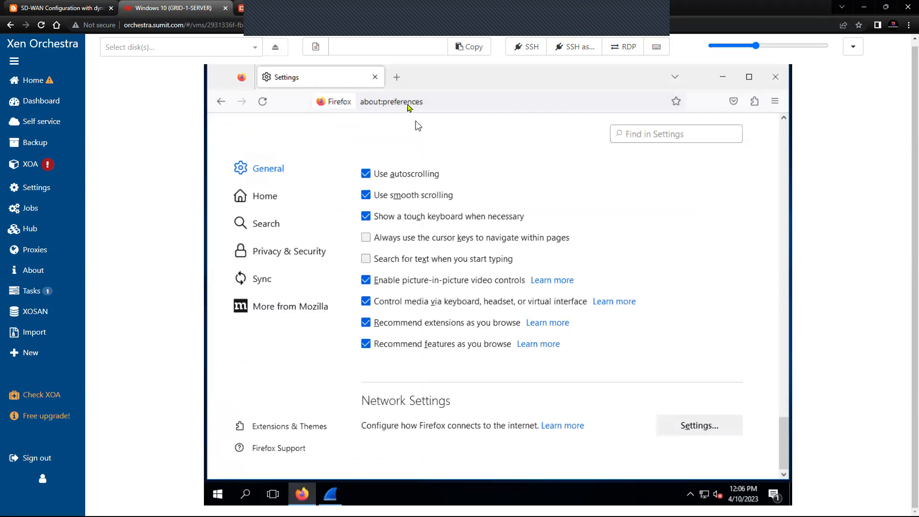
pyautogui.click(397, 79)
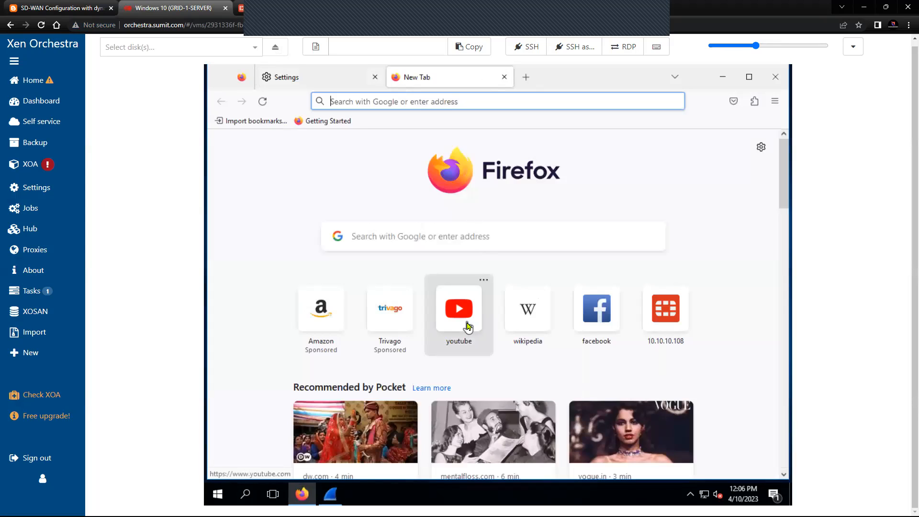
pyautogui.click(390, 326)
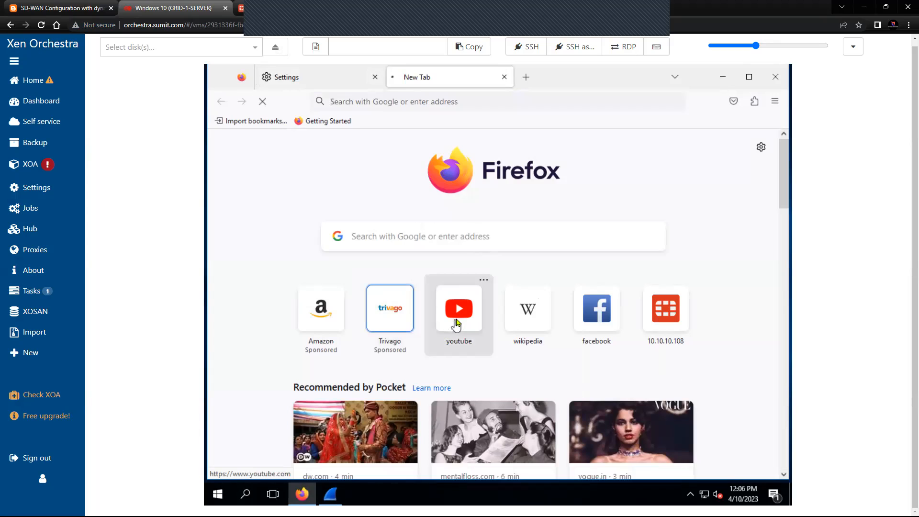
pyautogui.click(529, 83)
pyautogui.click(481, 83)
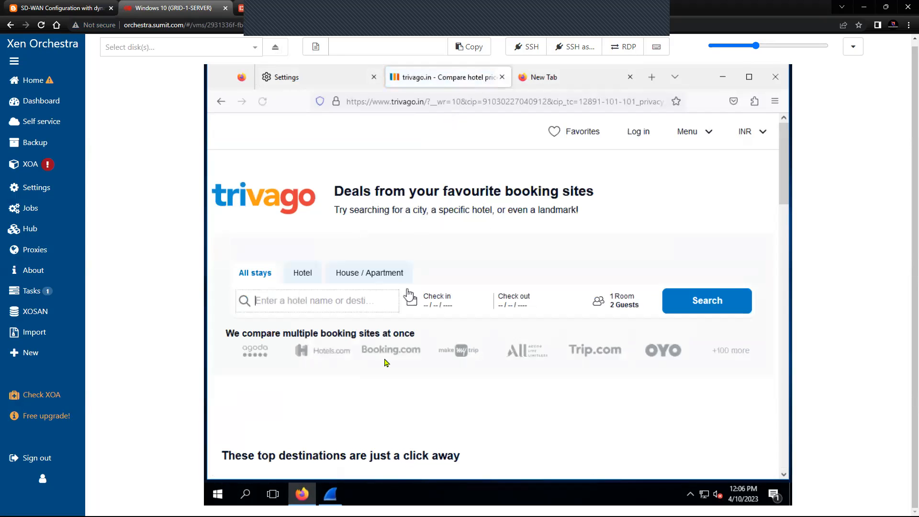
# - Return to Wireshark and stop the Ethernet2 capture
pyautogui.click(330, 493)
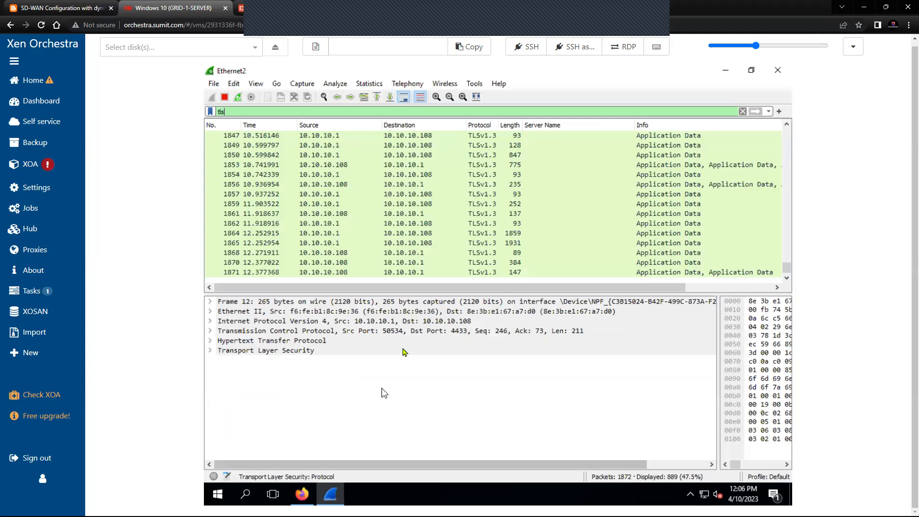
pyautogui.scroll(20, 370, 203)
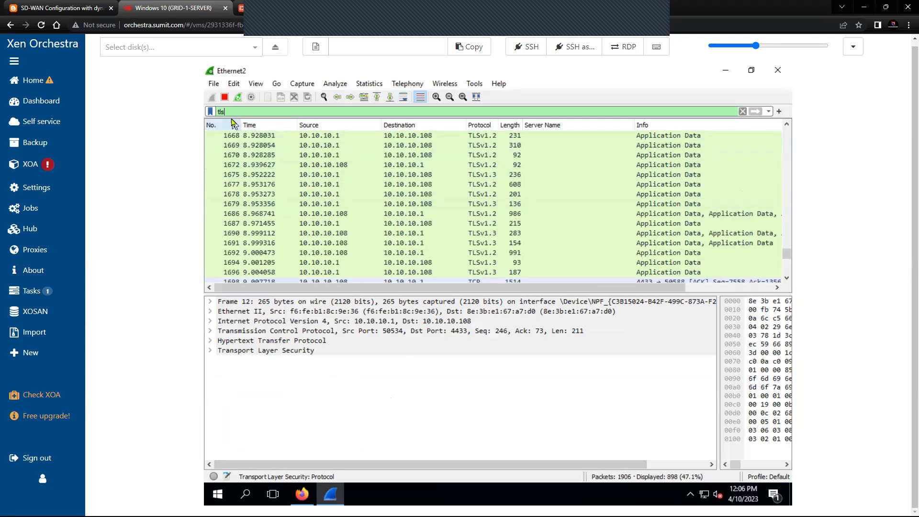
pyautogui.click(224, 97)
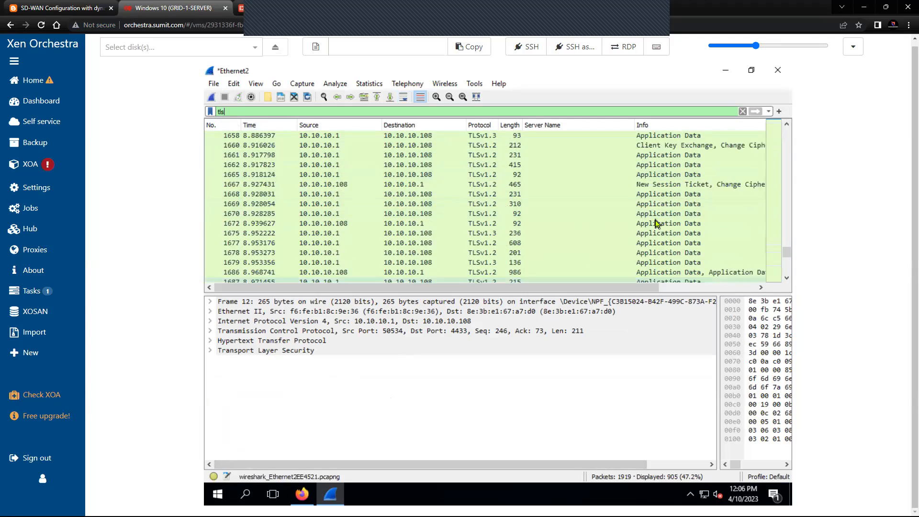
# - Look back through the captured TLS packets and their server names for the Client Hello of the Trivago visit
pyautogui.scroll(15, 657, 223)
pyautogui.scroll(15, 670, 224)
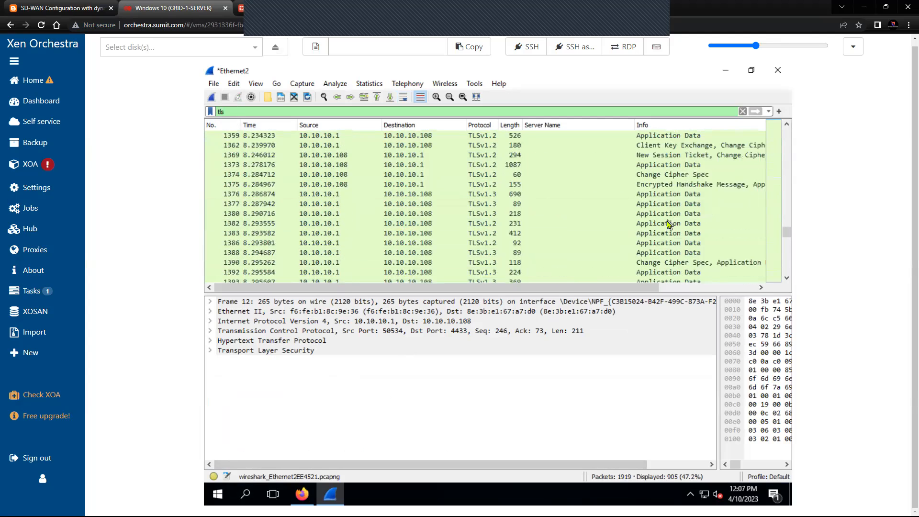
pyautogui.scroll(15, 669, 223)
pyautogui.scroll(15, 665, 224)
pyautogui.scroll(2, 664, 224)
pyautogui.scroll(15, 662, 225)
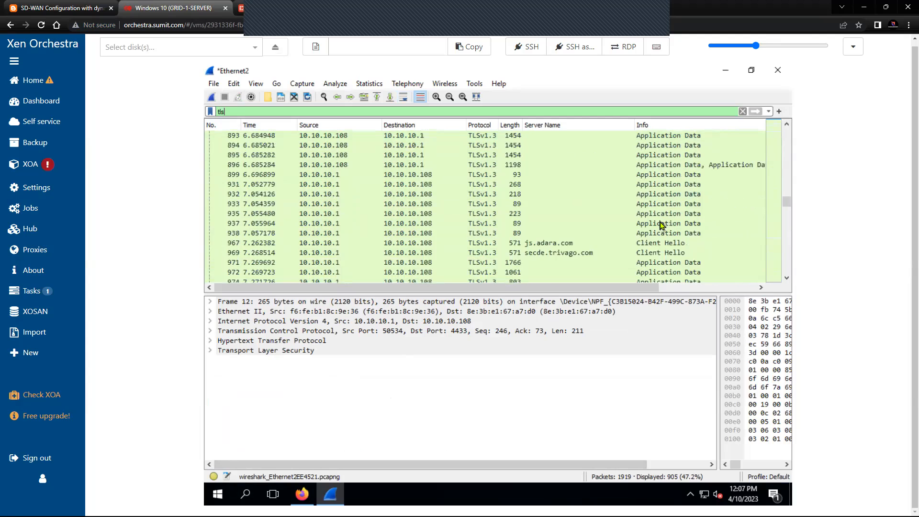
pyautogui.scroll(7, 662, 225)
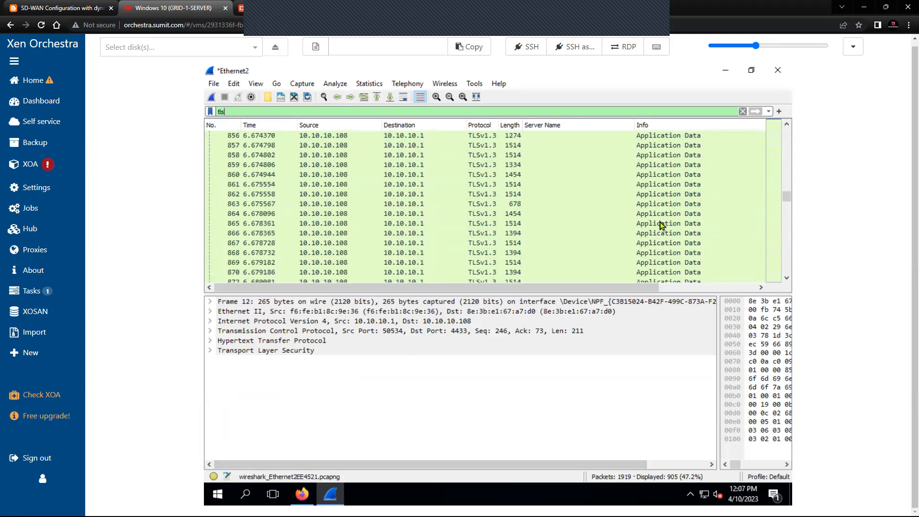
pyautogui.scroll(20, 662, 225)
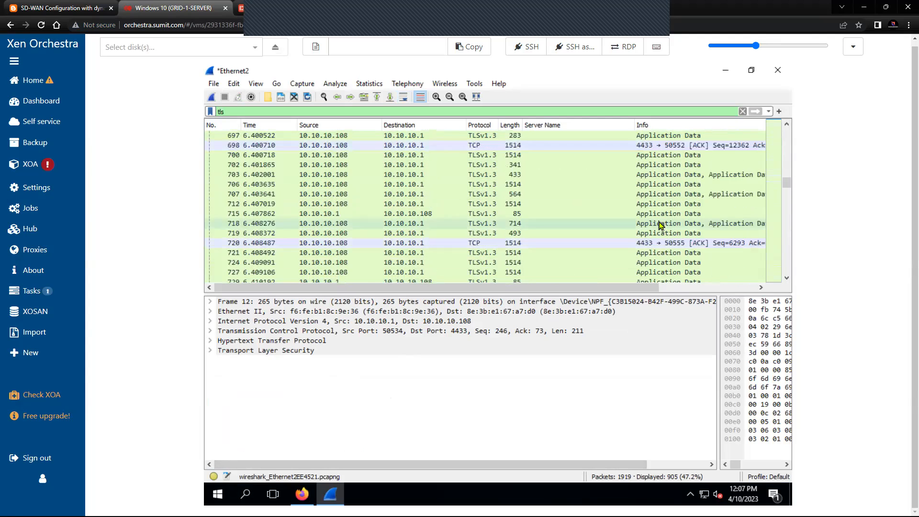
pyautogui.scroll(8, 662, 225)
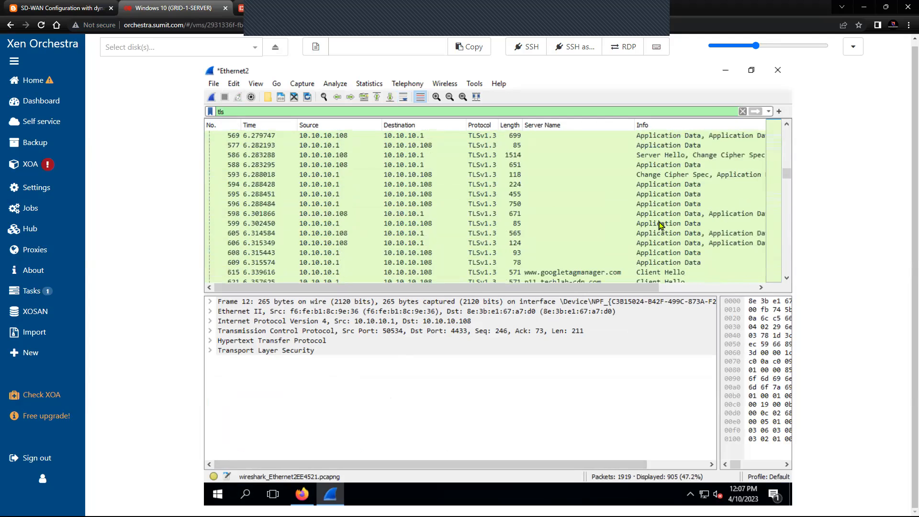
pyautogui.scroll(18, 660, 225)
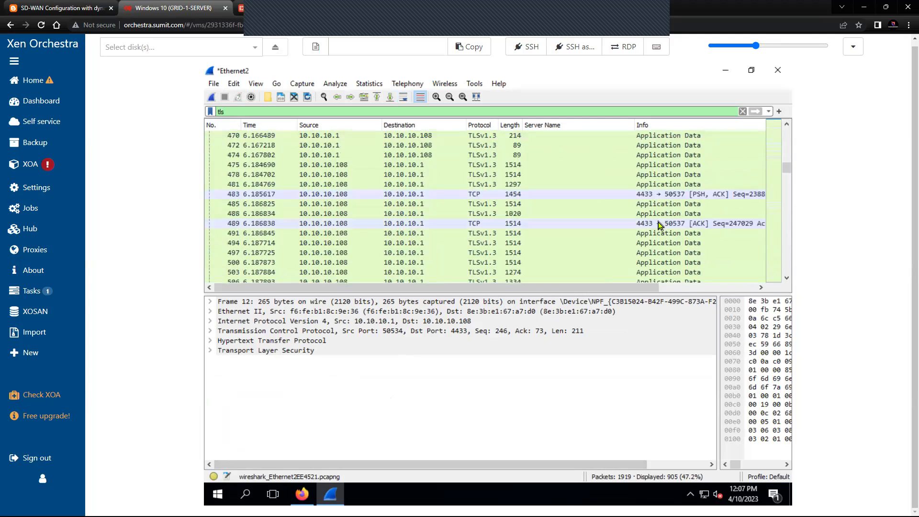
pyautogui.scroll(15, 660, 225)
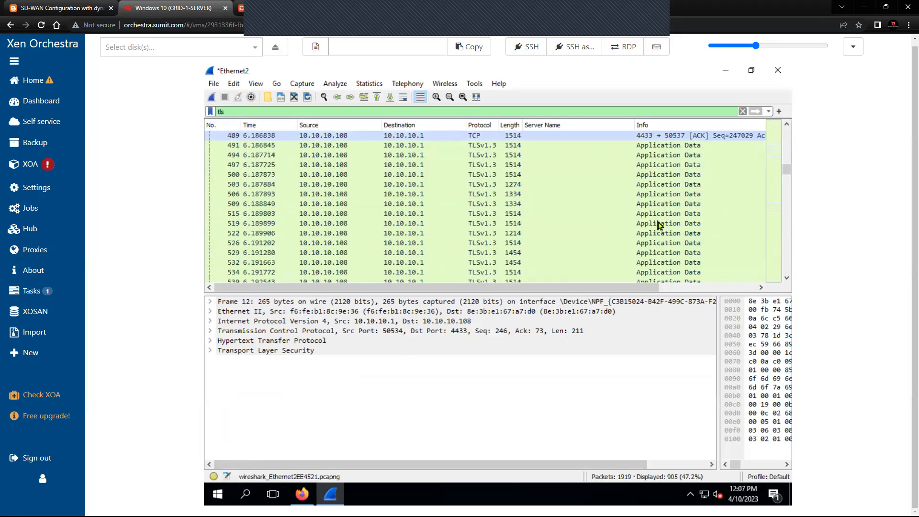
pyautogui.scroll(20, 659, 225)
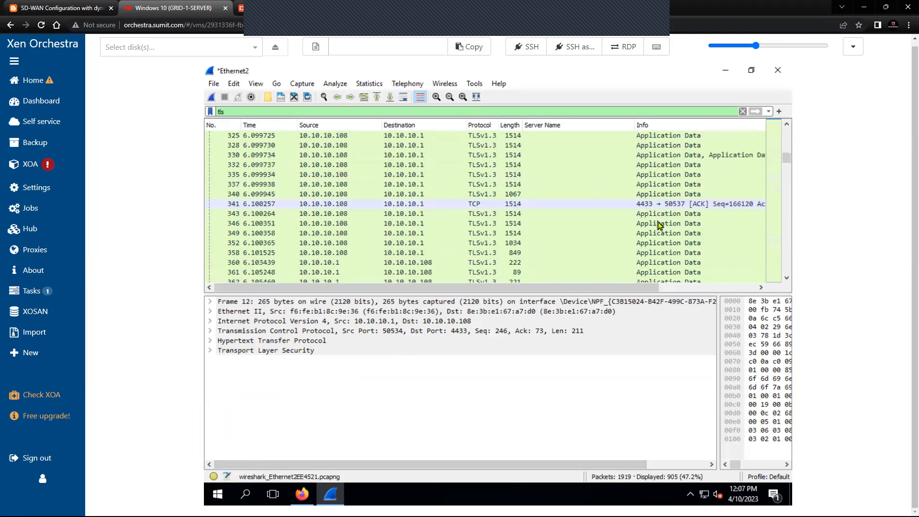
pyautogui.scroll(20, 659, 225)
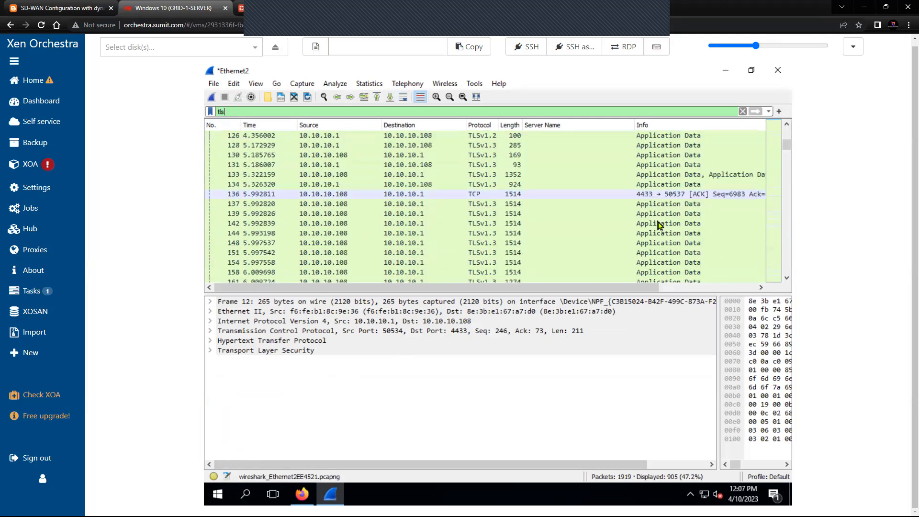
pyautogui.click(547, 178)
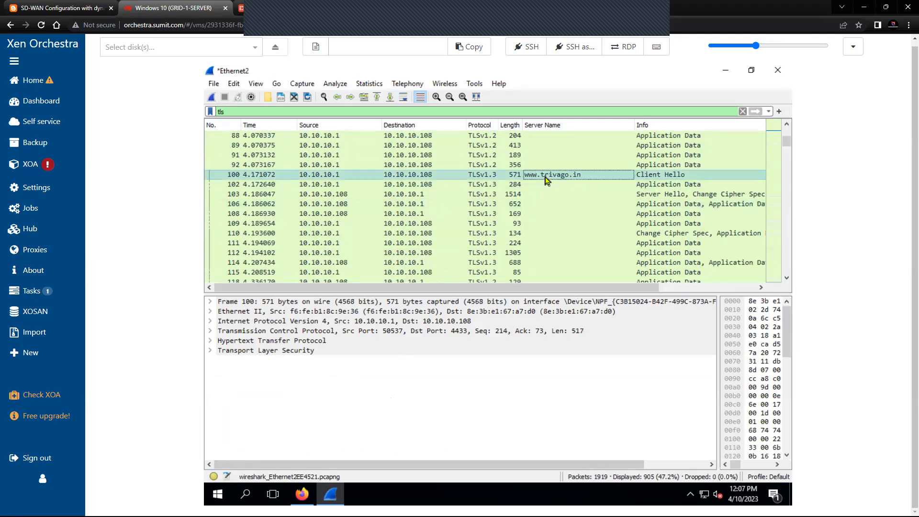
pyautogui.rightClick(545, 179)
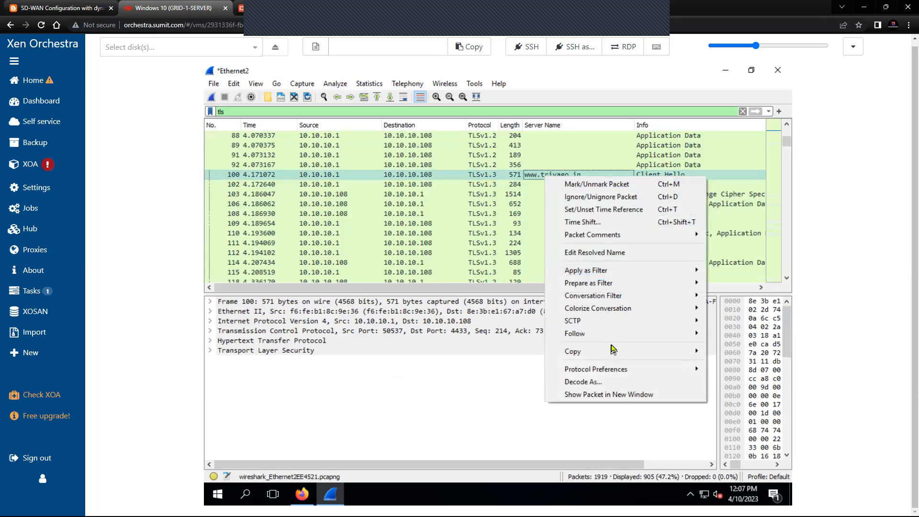
pyautogui.moveTo(609, 340)
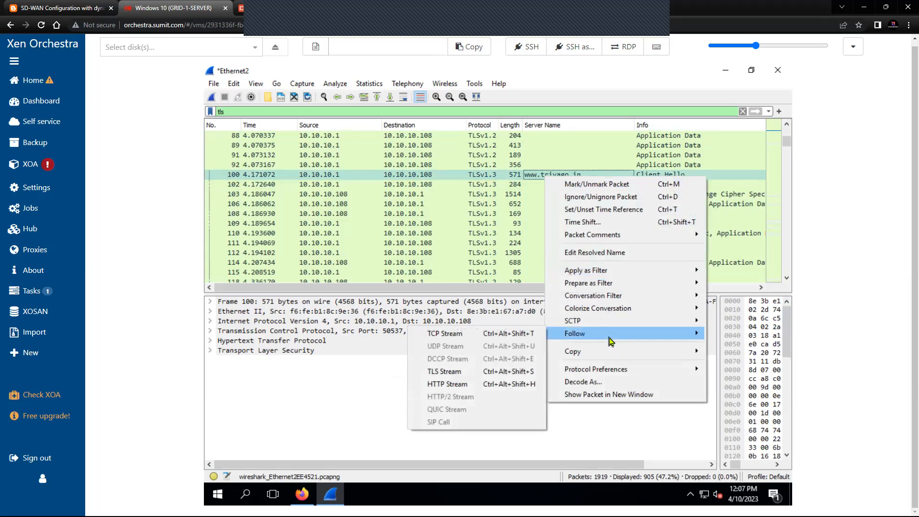
pyautogui.click(459, 334)
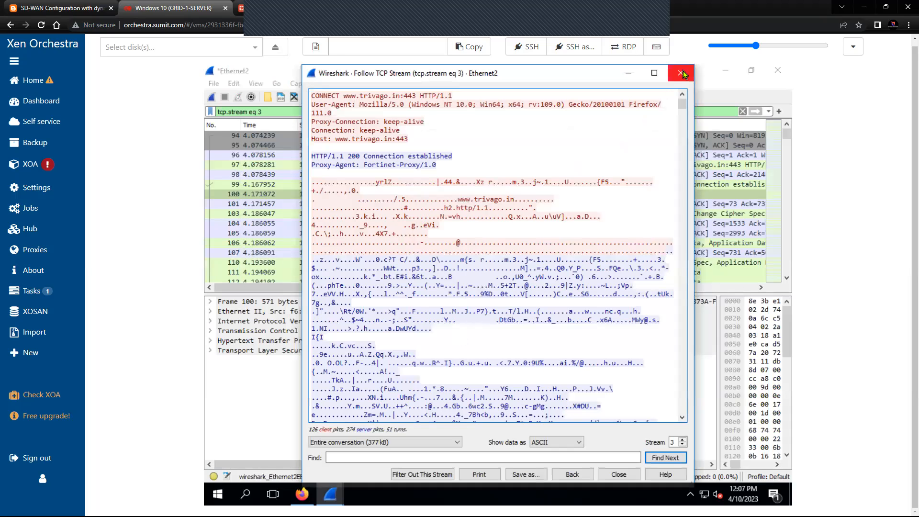
pyautogui.click(681, 73)
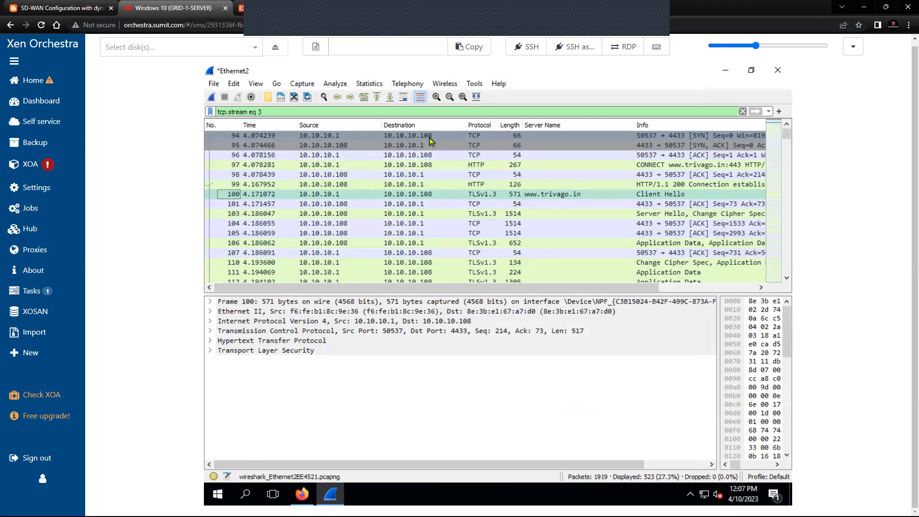
pyautogui.click(685, 137)
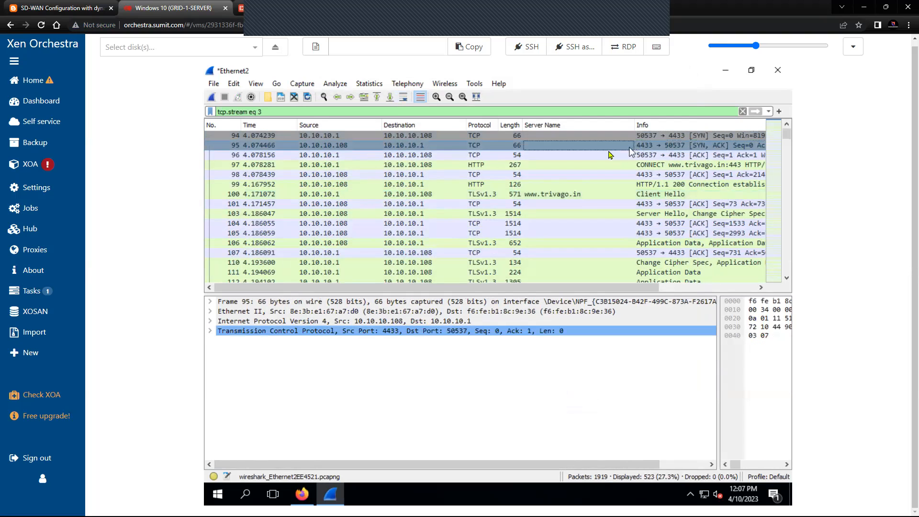
pyautogui.click(557, 158)
pyautogui.click(516, 165)
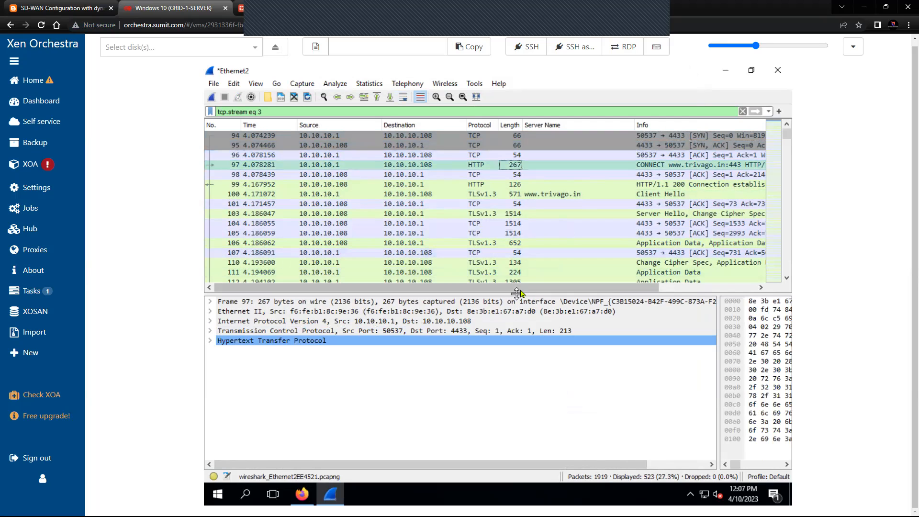
pyautogui.moveTo(524, 290); pyautogui.dragTo(581, 289)
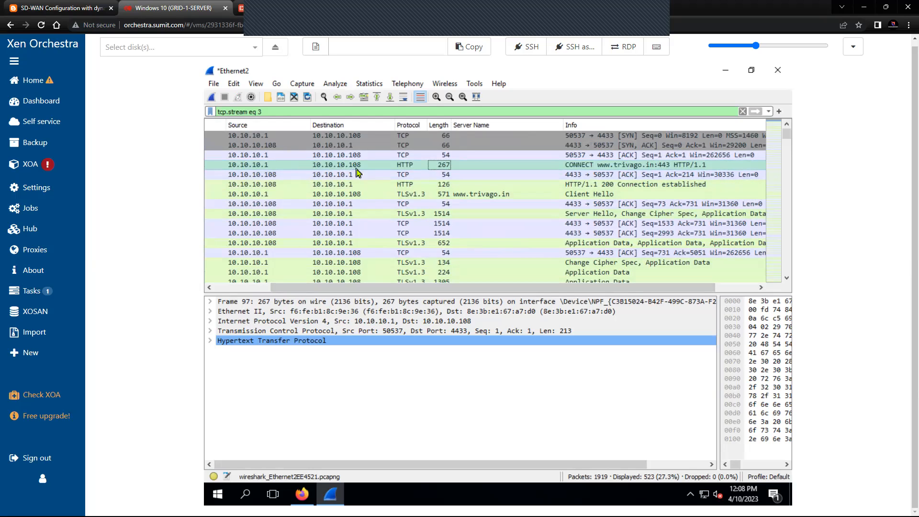
pyautogui.click(548, 168)
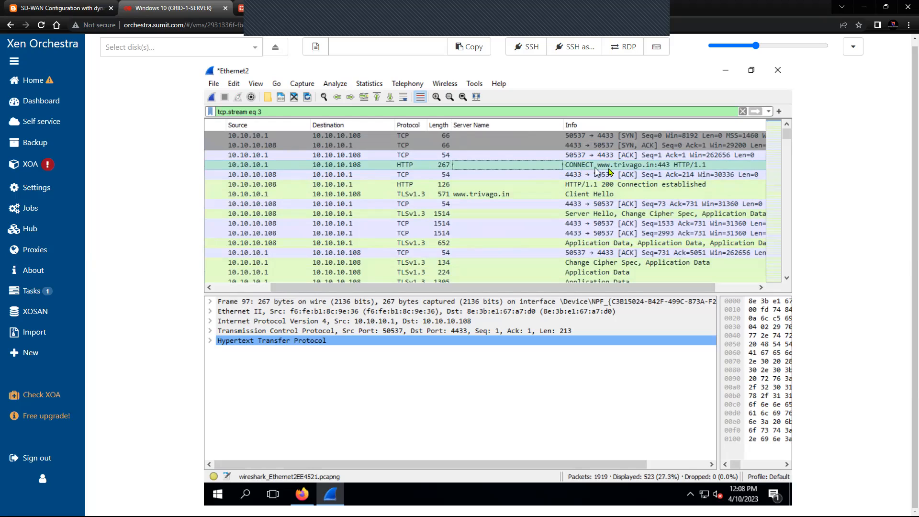
pyautogui.click(209, 343)
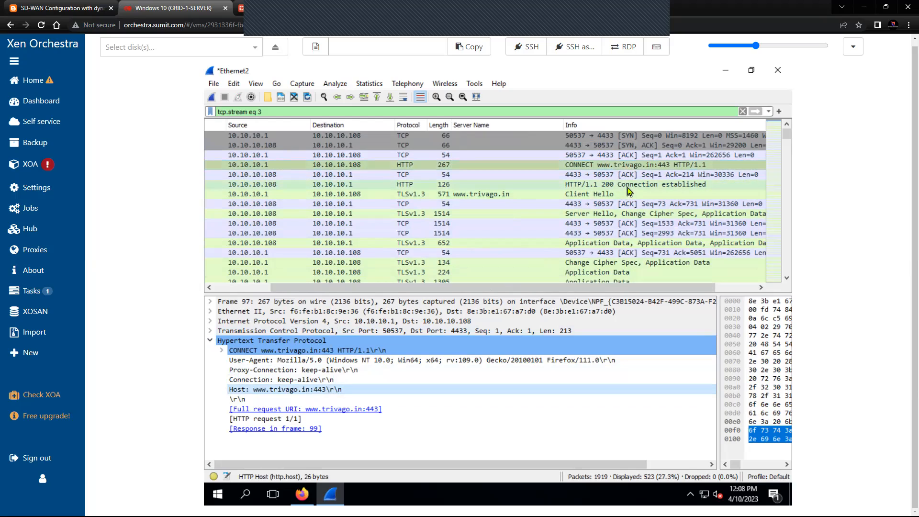
# - Inspect the proxy's 200 Connection established response and the Client Hello and Server Hello packets that follow it
pyautogui.click(589, 187)
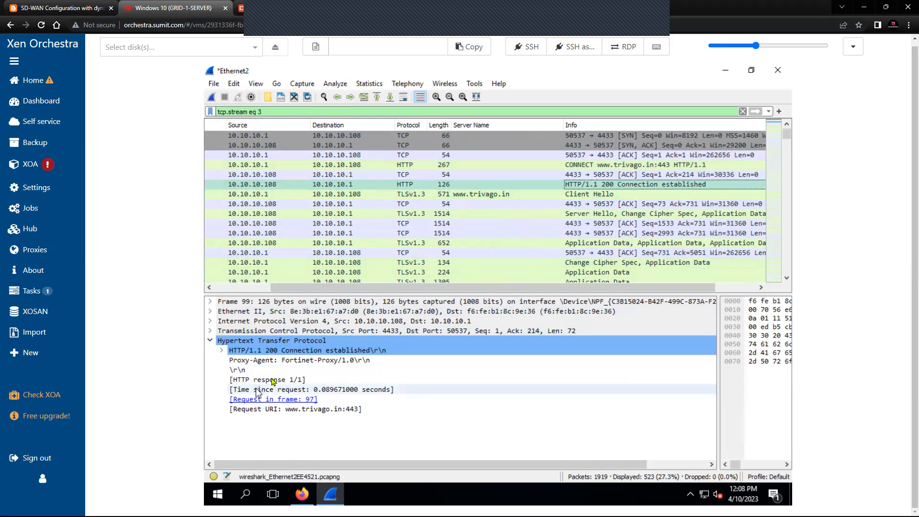
pyautogui.click(371, 196)
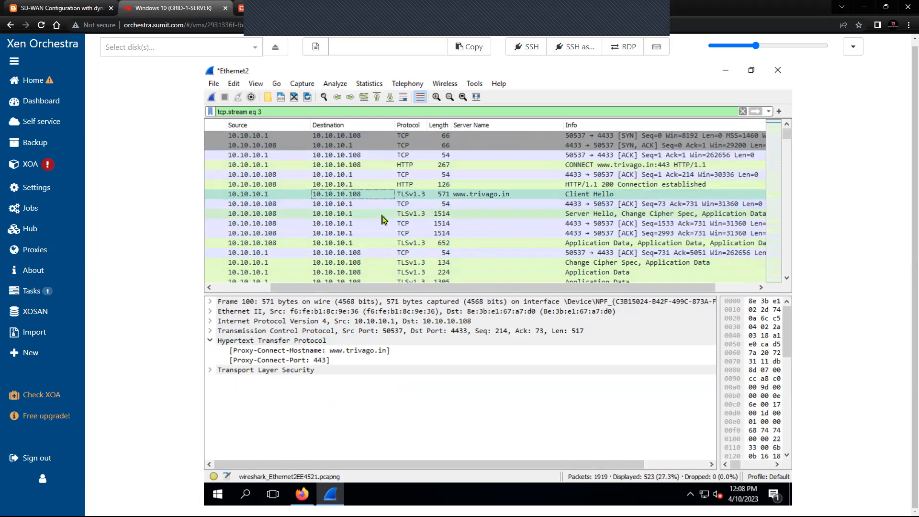
pyautogui.click(382, 213)
pyautogui.scroll(-1, 391, 232)
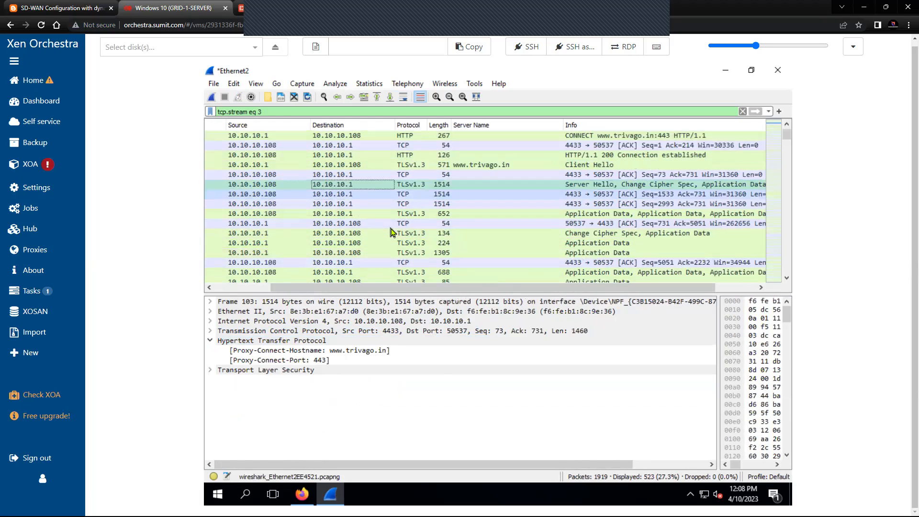
# - Look over the stream's data packets and inspect the Transmission Control Protocol line of the Server Hello packet
pyautogui.scroll(-10, 391, 232)
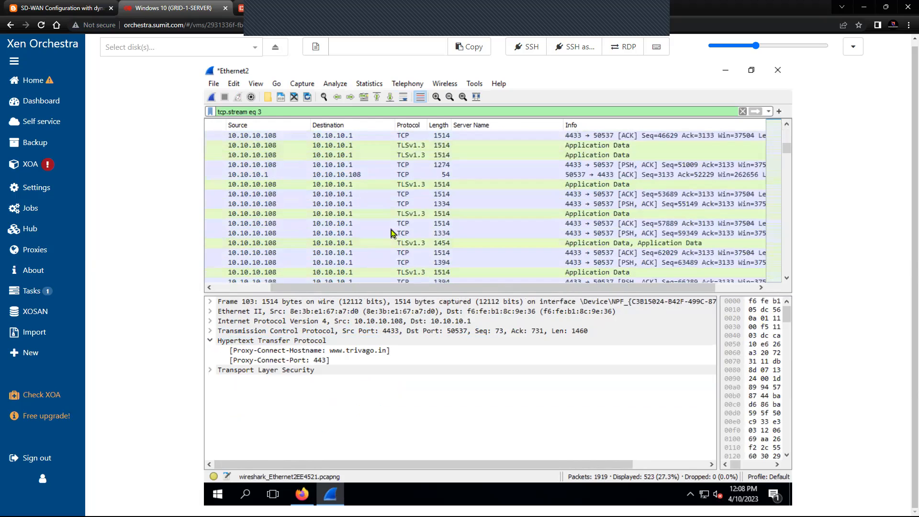
pyautogui.scroll(10, 391, 232)
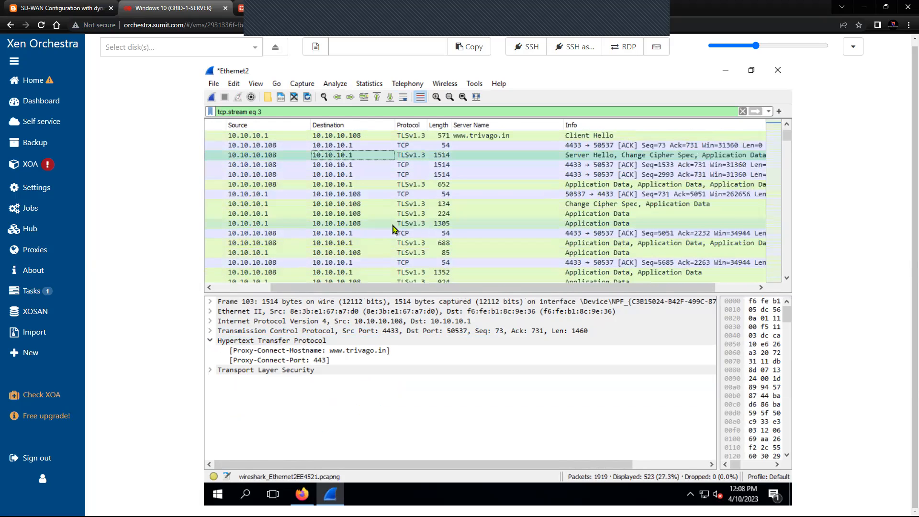
pyautogui.click(397, 157)
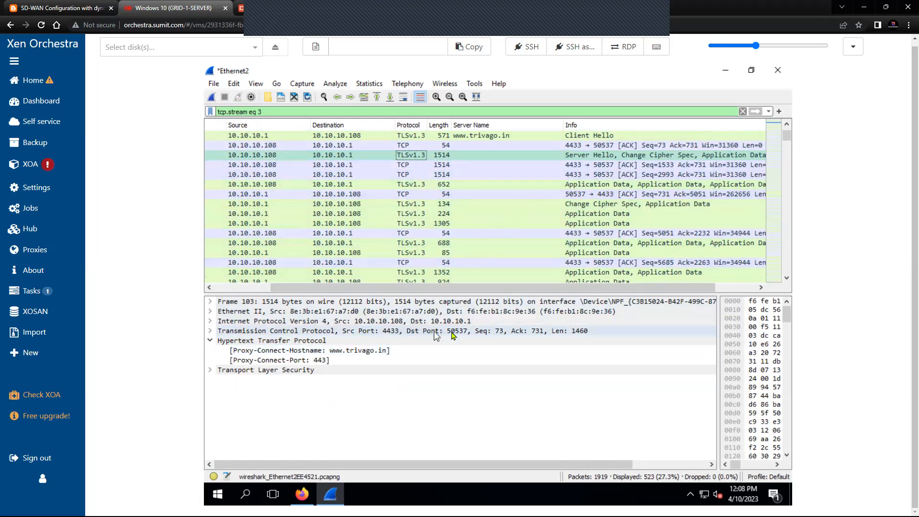
pyautogui.click(400, 332)
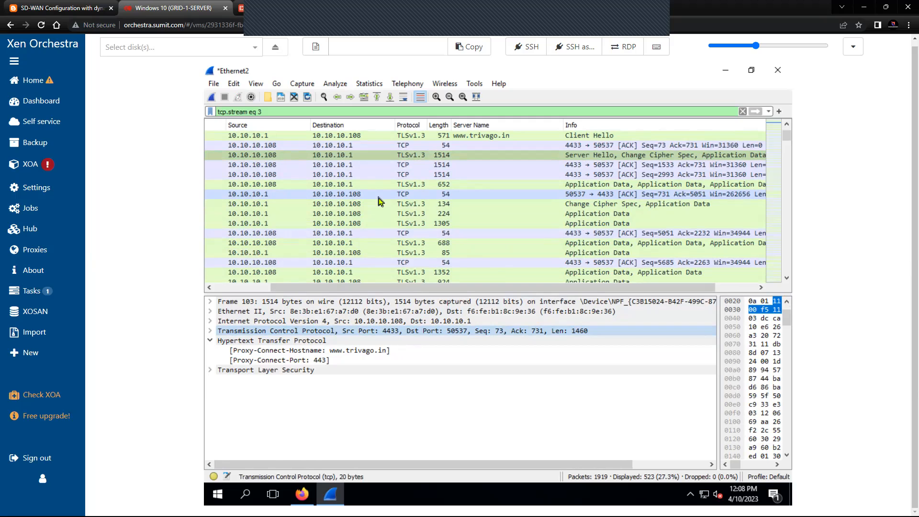
# - Copy the value of the Proxy-Connect-Hostname field from the Server Hello packet's HTTP details
pyautogui.click(364, 354)
pyautogui.rightClick(362, 354)
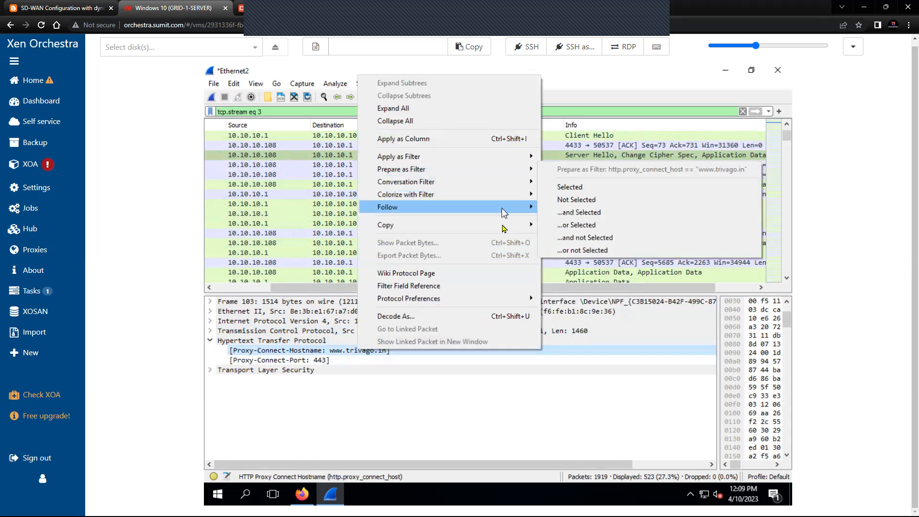
pyautogui.moveTo(508, 233)
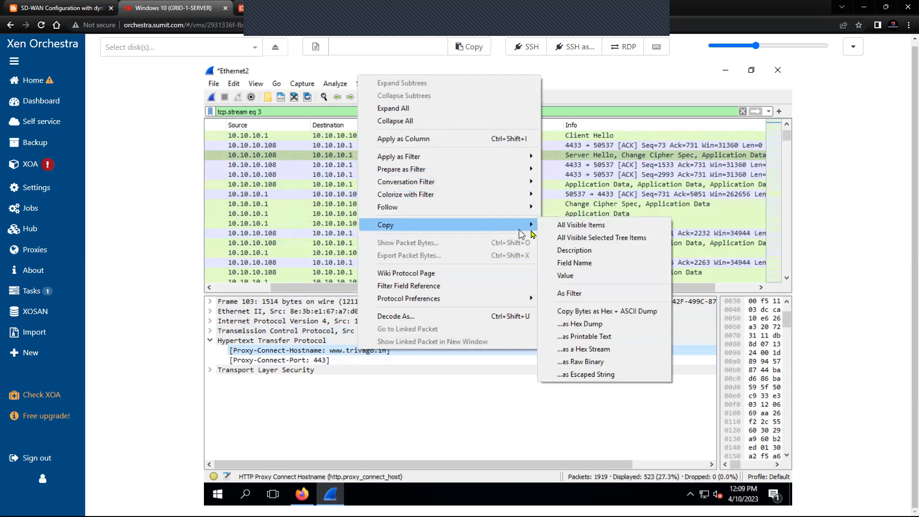
pyautogui.click(572, 280)
# - Open a command prompt, ping trivago.in, stop the ping, mark the replying IP address, and minimize the window
pyautogui.click(217, 494)
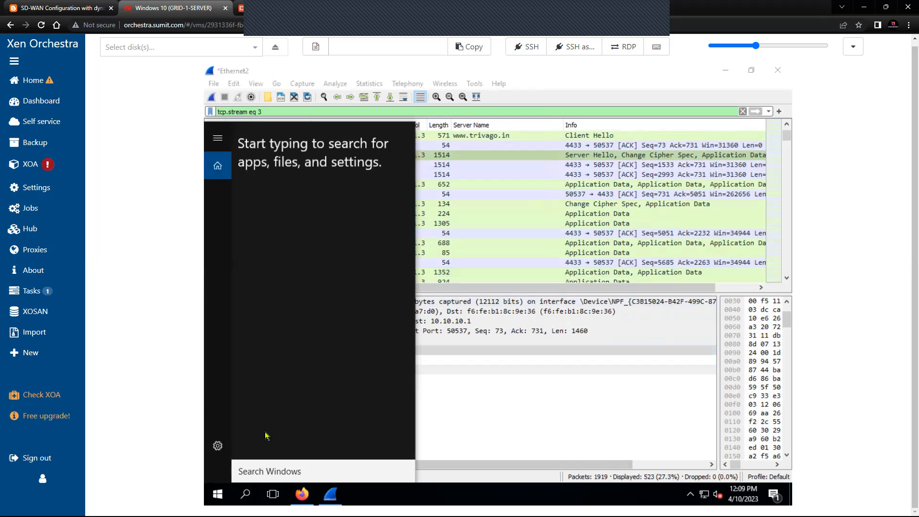
pyautogui.write('cmd')
pyautogui.press('Return')
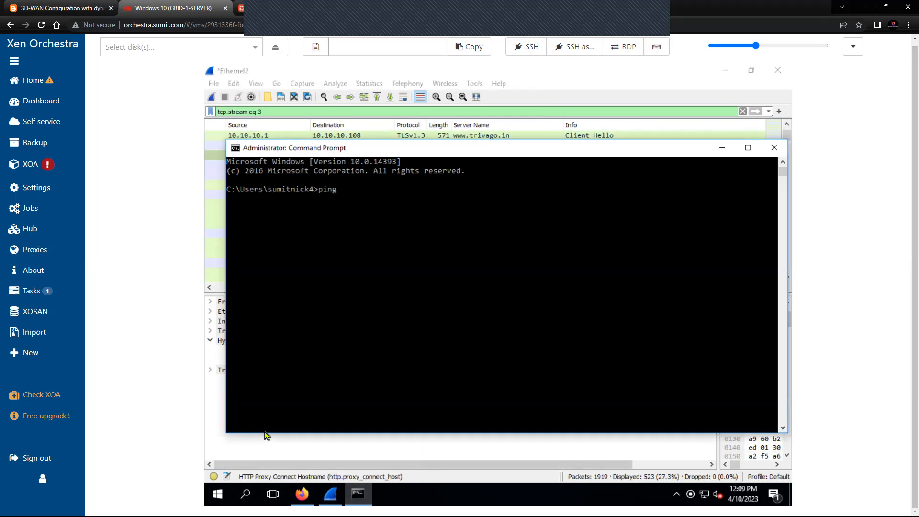
pyautogui.write('ping trivag')
pyautogui.press('Return')
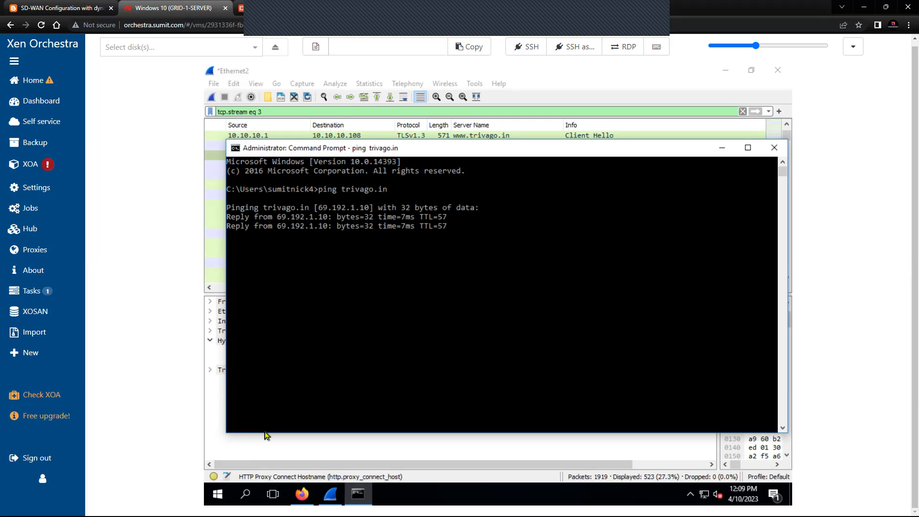
pyautogui.hotkey('ctrl', 'c')
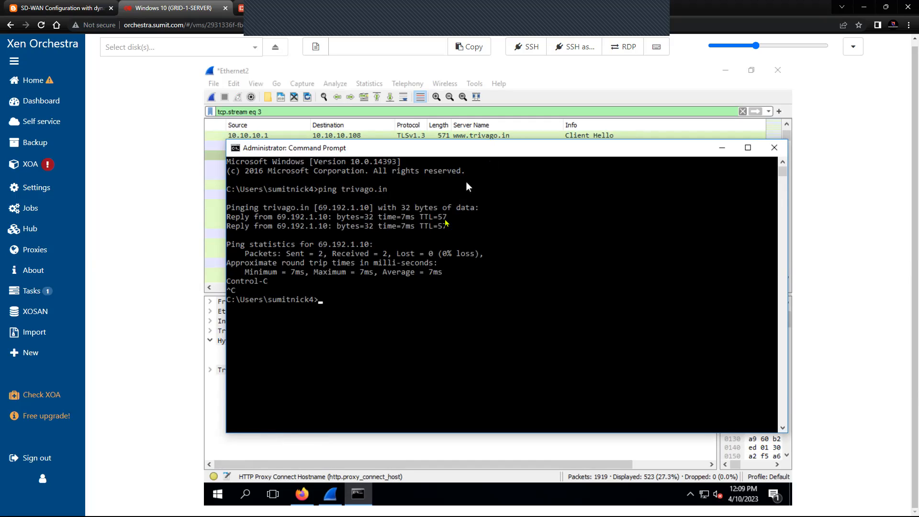
pyautogui.moveTo(279, 219); pyautogui.dragTo(337, 221)
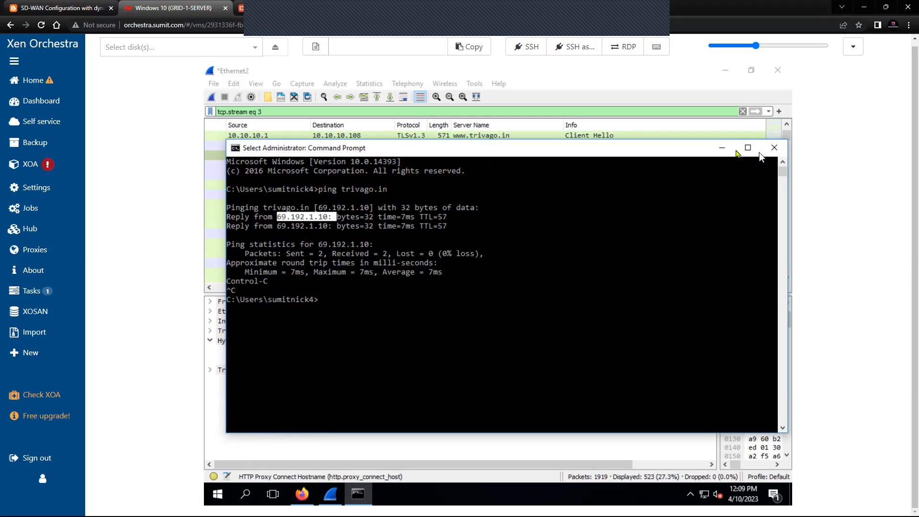
pyautogui.click(721, 148)
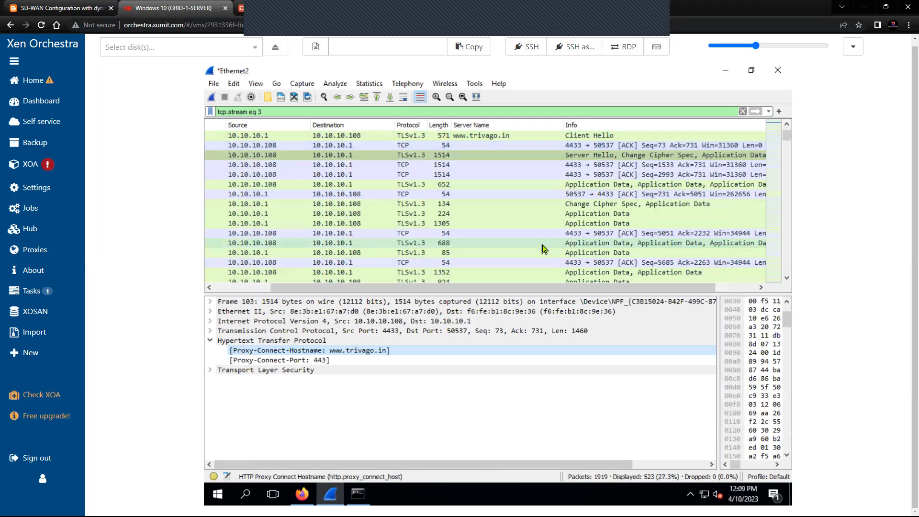
# - Switch to Firefox and close the empty new tab beside the Trivago page
pyautogui.click(302, 494)
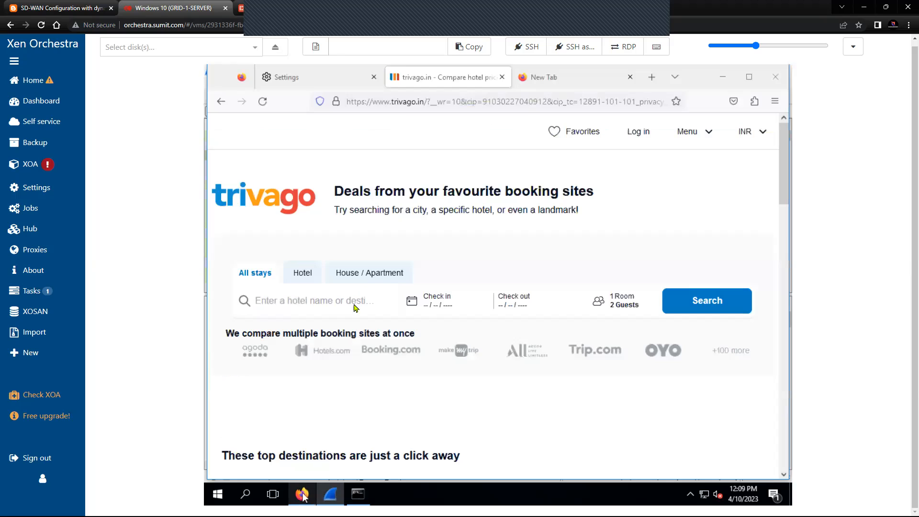
pyautogui.click(544, 78)
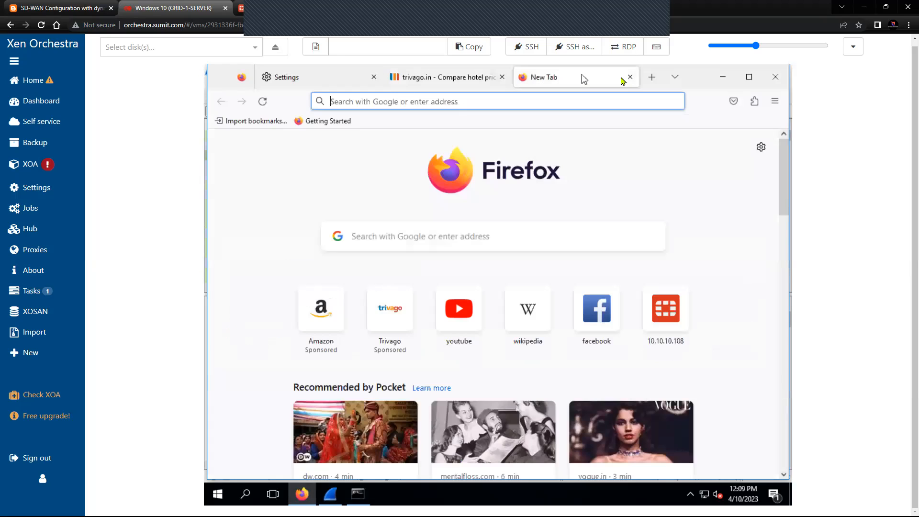
pyautogui.click(629, 77)
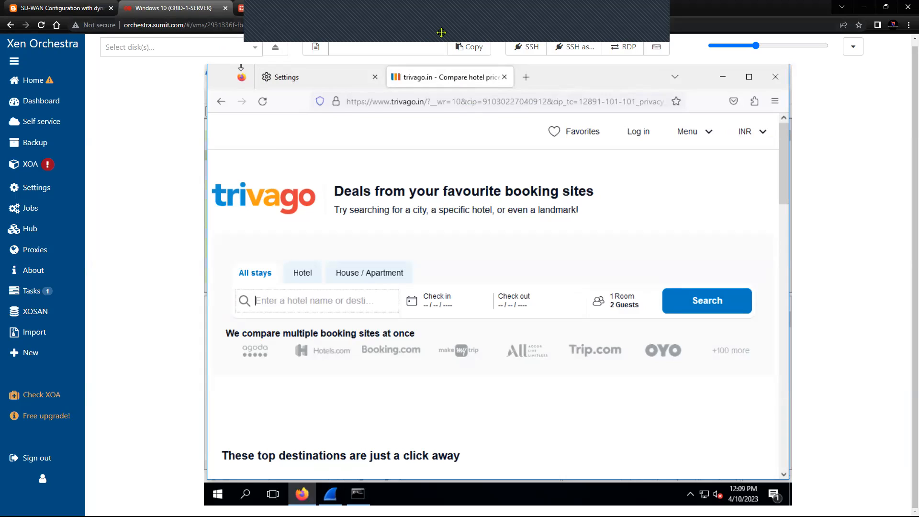
# - Switch to the FortiGate interface, reload the proxy policy list, and check the byte count of the Allow policy
pyautogui.moveTo(412, 32); pyautogui.dragTo(433, 85)
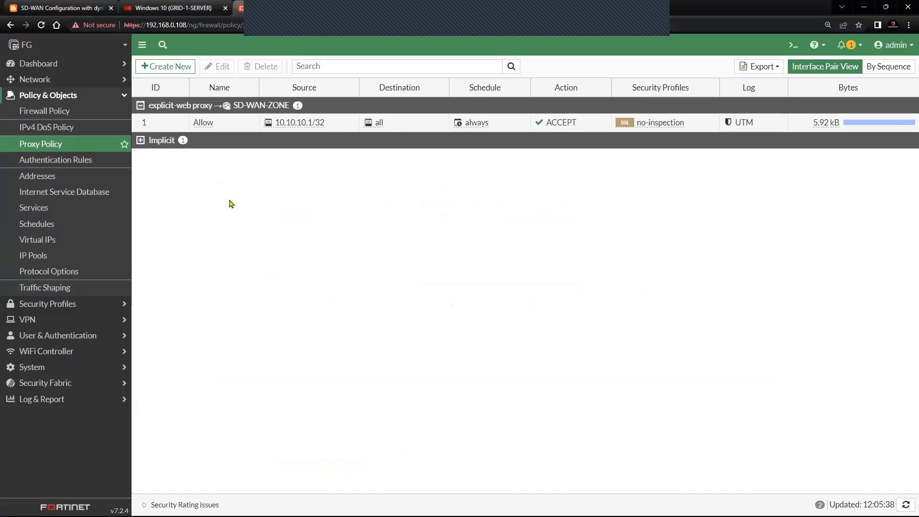
pyautogui.click(66, 145)
pyautogui.moveTo(804, 123); pyautogui.dragTo(839, 125)
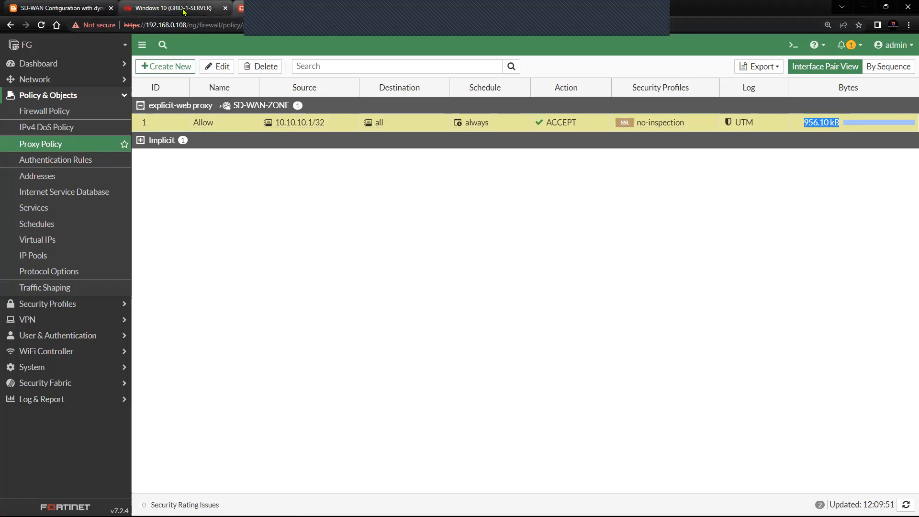
# - Return to the Windows client and browse Trivago's Help and support, Favorites and Your next stay pages, choosing CLP as the currency
pyautogui.click(184, 11)
pyautogui.click(694, 132)
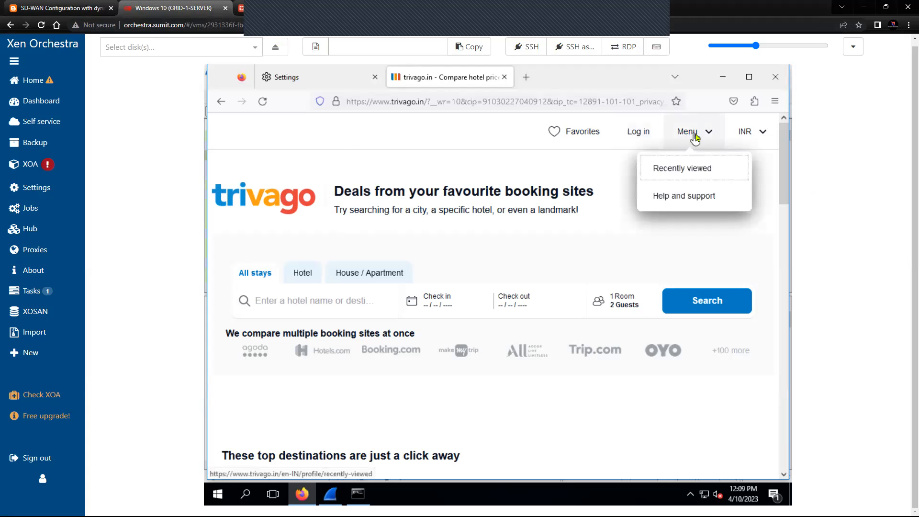
pyautogui.click(690, 197)
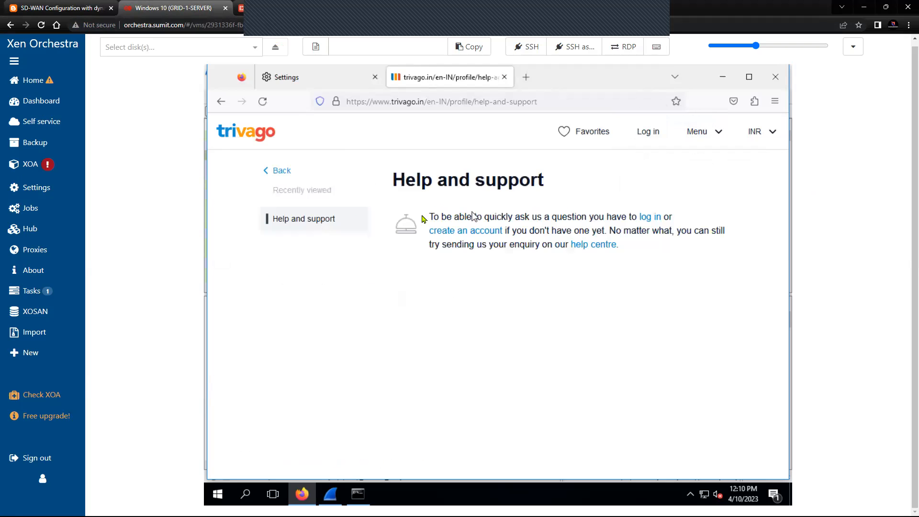
pyautogui.click(604, 135)
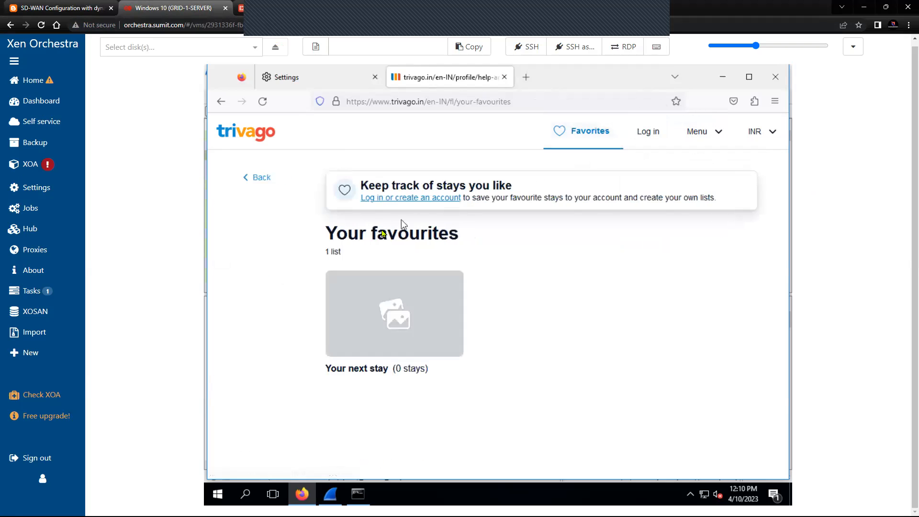
pyautogui.click(388, 341)
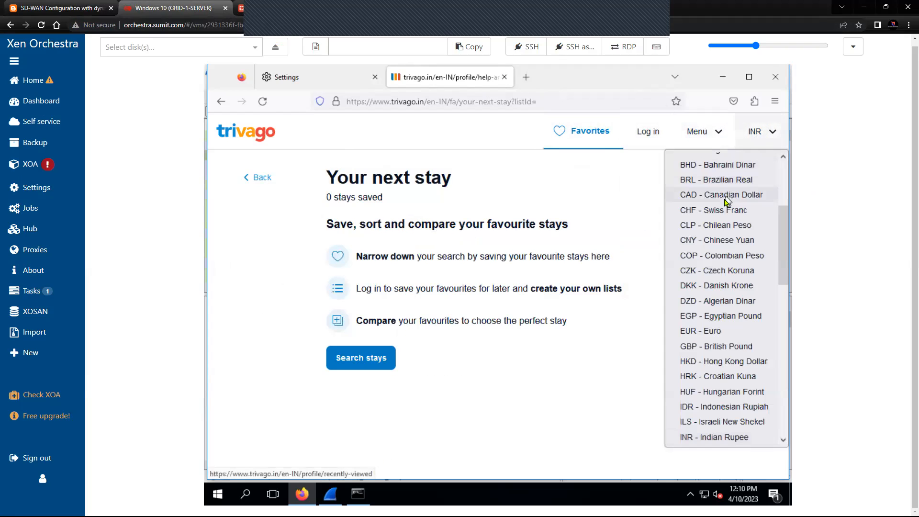
# - Go back to the FortiGate interface and refresh the proxy policy list to recheck the Allow policy's byte count
pyautogui.click(248, 15)
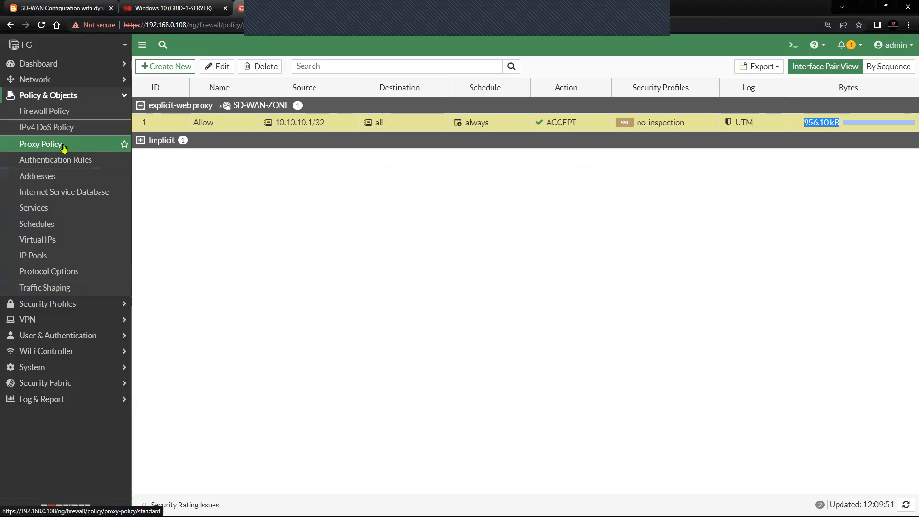
pyautogui.click(63, 147)
pyautogui.moveTo(809, 123); pyautogui.dragTo(841, 124)
pyautogui.click(436, 245)
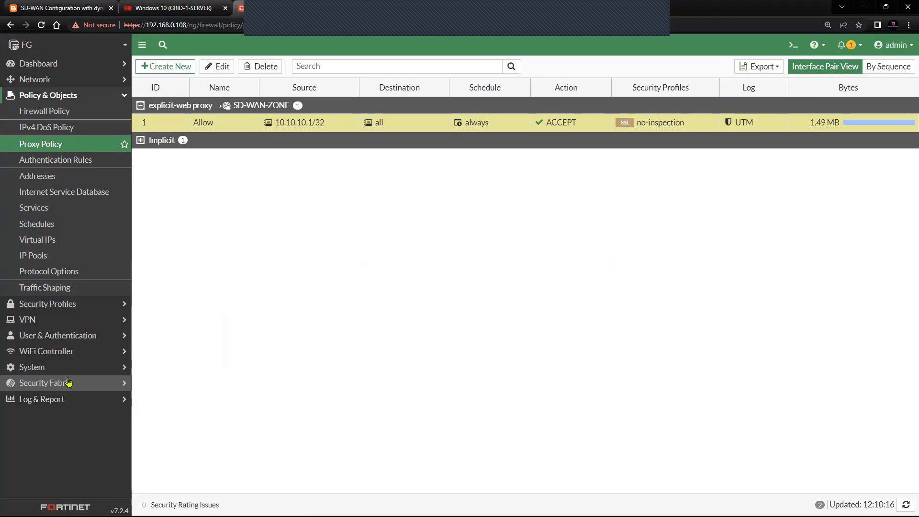
# - Open the Local Traffic log, enter "69." as the search text, and look through the entries
pyautogui.click(74, 399)
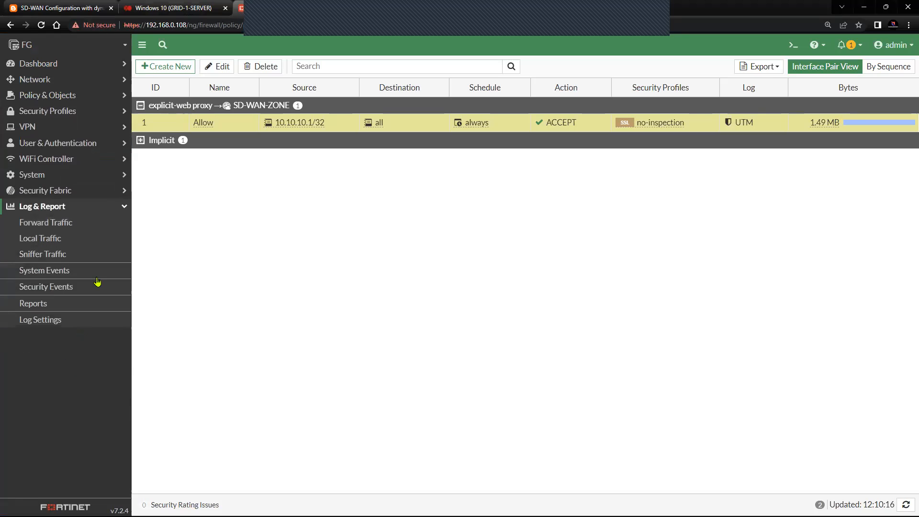
pyautogui.click(71, 243)
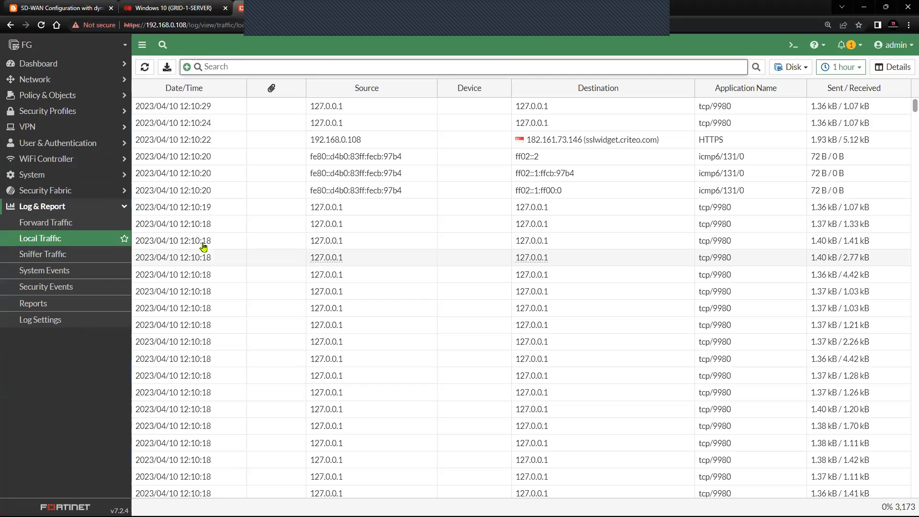
pyautogui.write('69.')
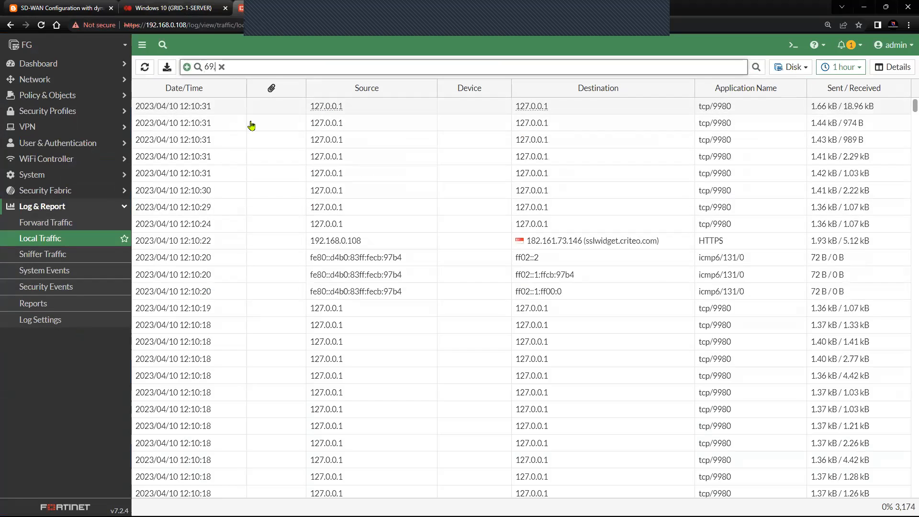
pyautogui.scroll(-4, 334, 240)
pyautogui.scroll(-5, 334, 241)
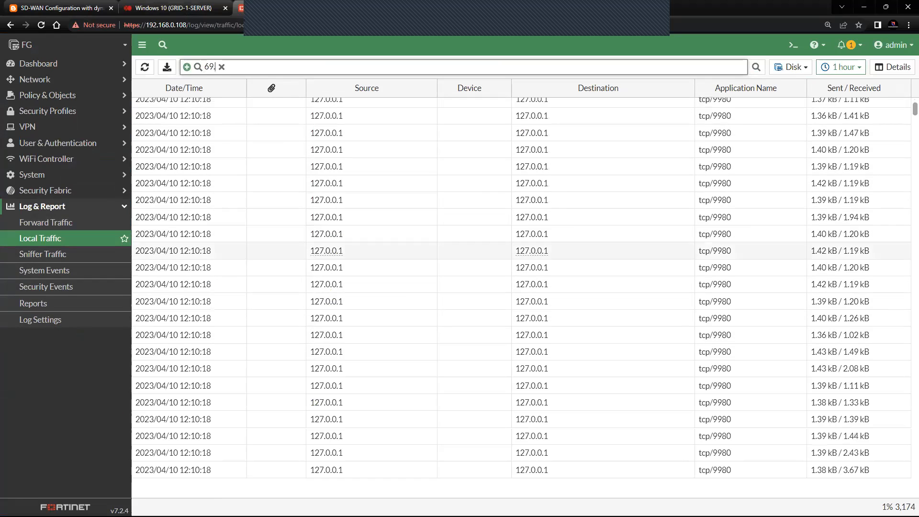
# - Check the pinged Trivago address in the client's command prompt, and extend the Local Traffic log search to 69.192
pyautogui.click(178, 10)
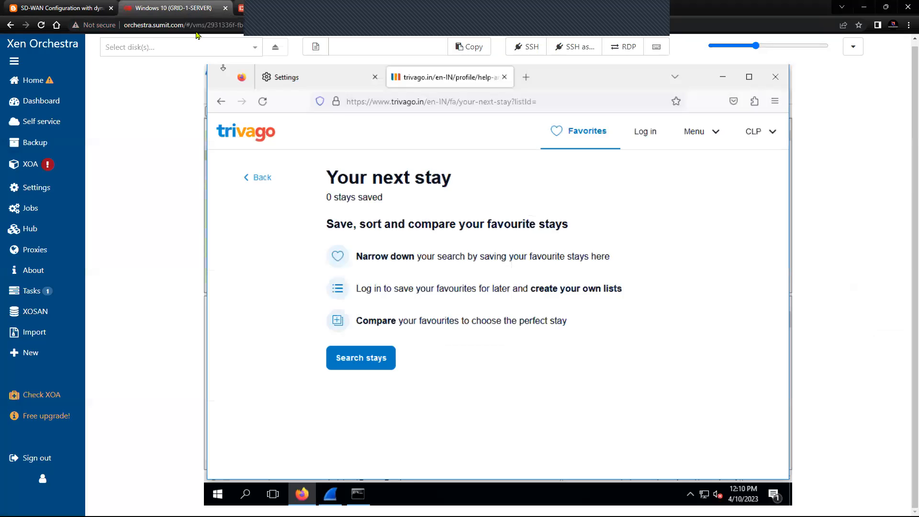
pyautogui.click(360, 493)
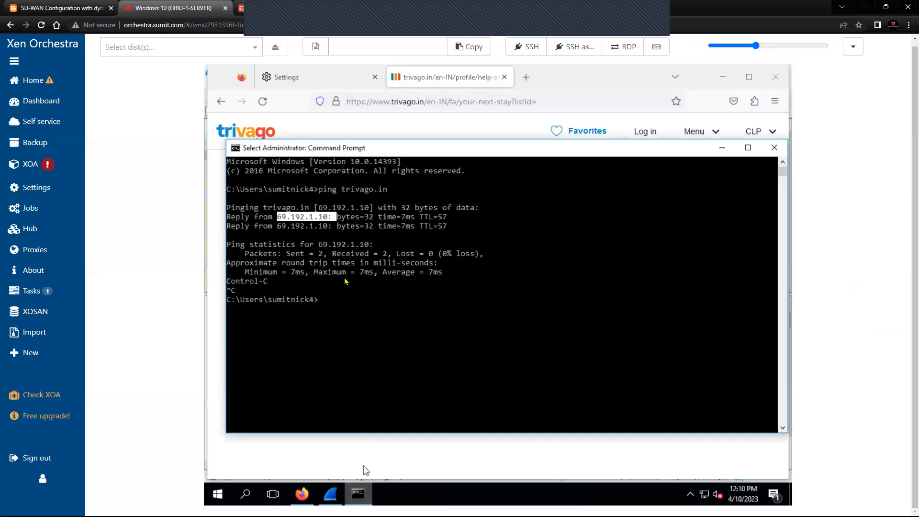
pyautogui.click(723, 148)
pyautogui.click(241, 8)
pyautogui.click(255, 69)
pyautogui.write('192')
pyautogui.press('Return')
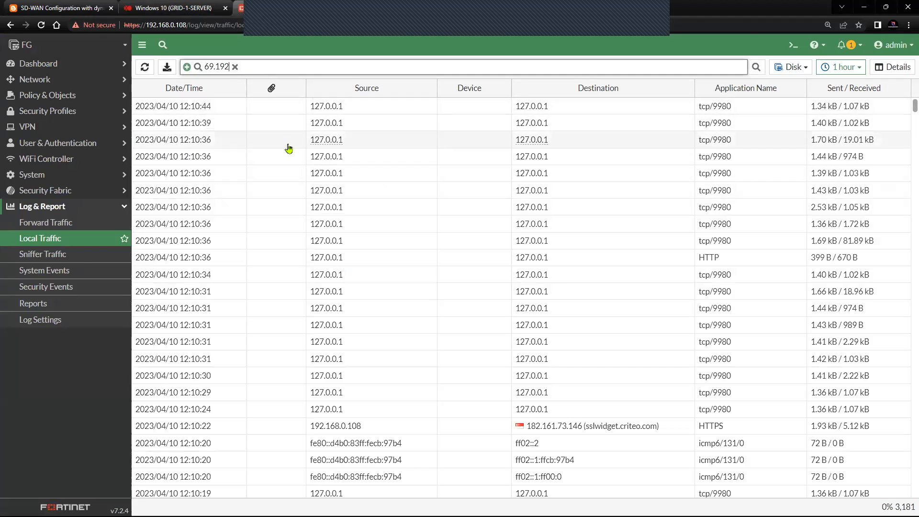
# - Look through the older Local Traffic log entries for a destination address matching 69.192
pyautogui.scroll(-4, 418, 346)
pyautogui.scroll(-5, 419, 346)
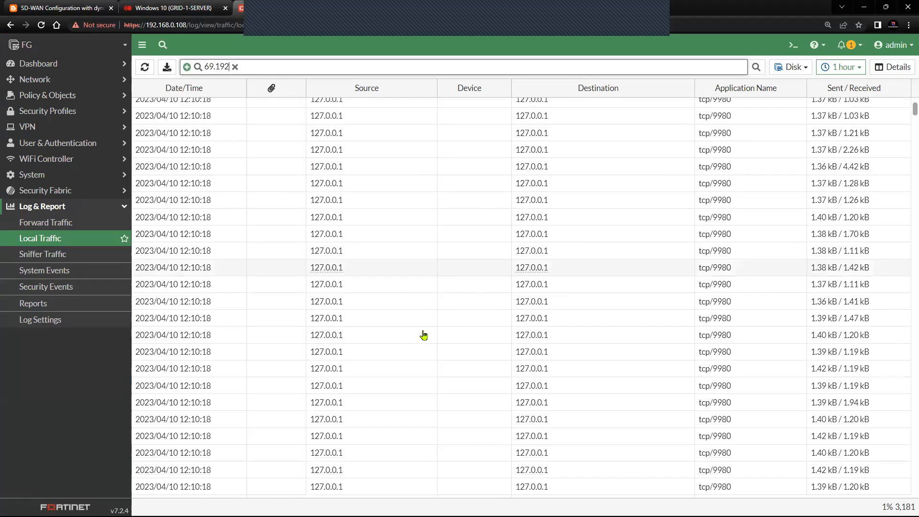
pyautogui.scroll(9, 424, 334)
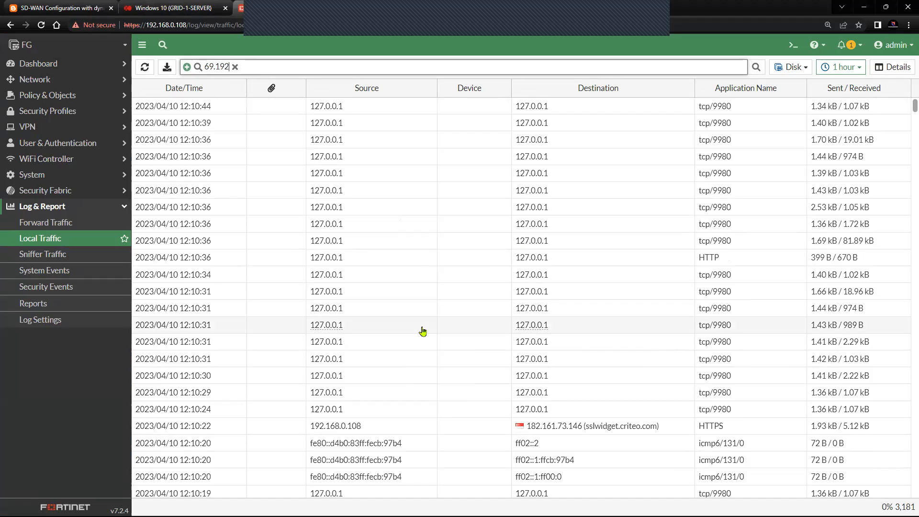
pyautogui.scroll(-8, 423, 329)
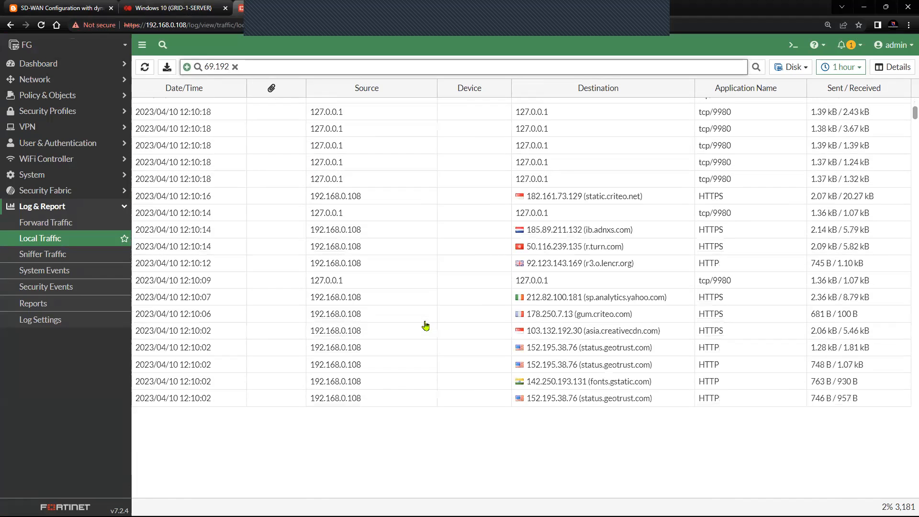
pyautogui.scroll(-10, 424, 326)
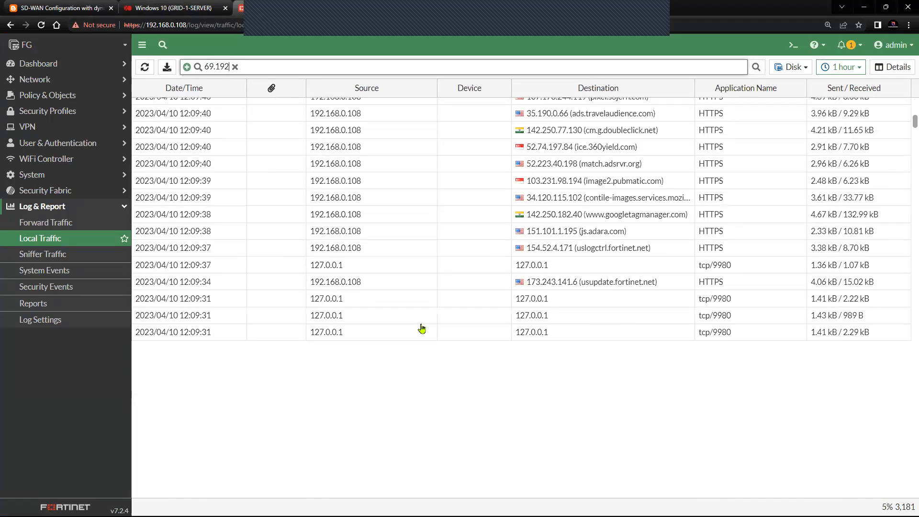
pyautogui.scroll(-8, 422, 328)
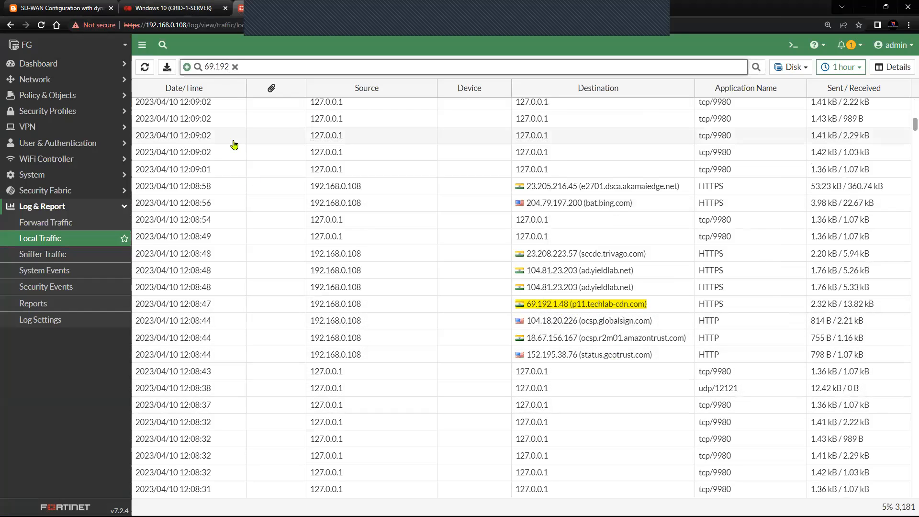
# - Replace the Local Traffic log search text with "trivago.in" and run the search
pyautogui.press('BackSpace')
pyautogui.press('BackSpace')
pyautogui.press('BackSpace')
pyautogui.press('BackSpace')
pyautogui.press('BackSpace')
pyautogui.press('BackSpace')
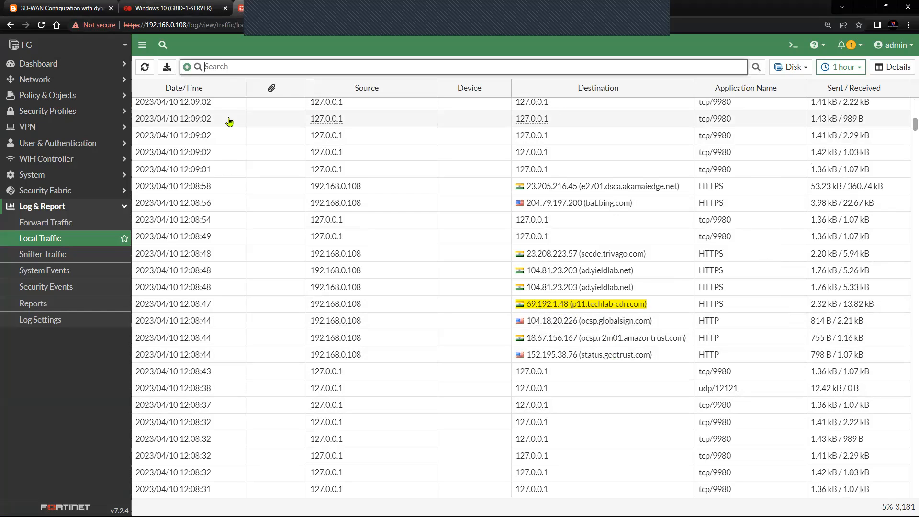
pyautogui.write('tri')
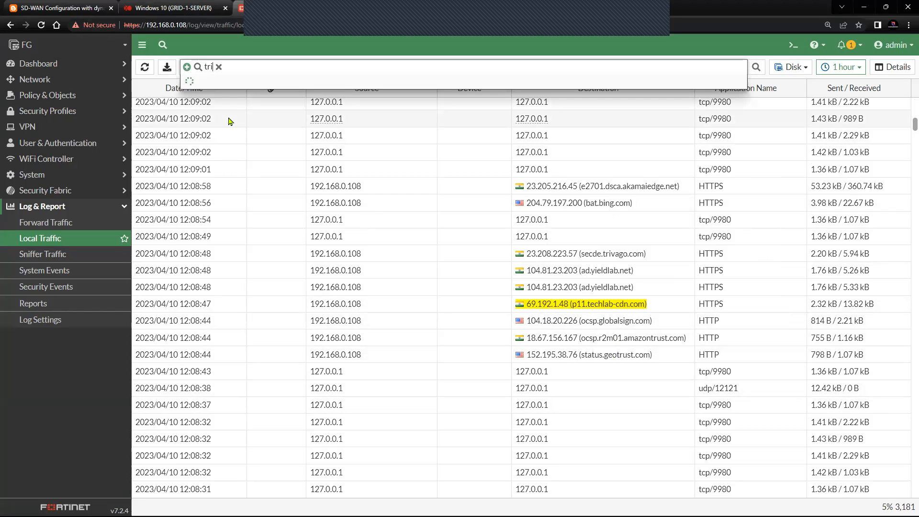
pyautogui.write('vago.in')
pyautogui.press('Return')
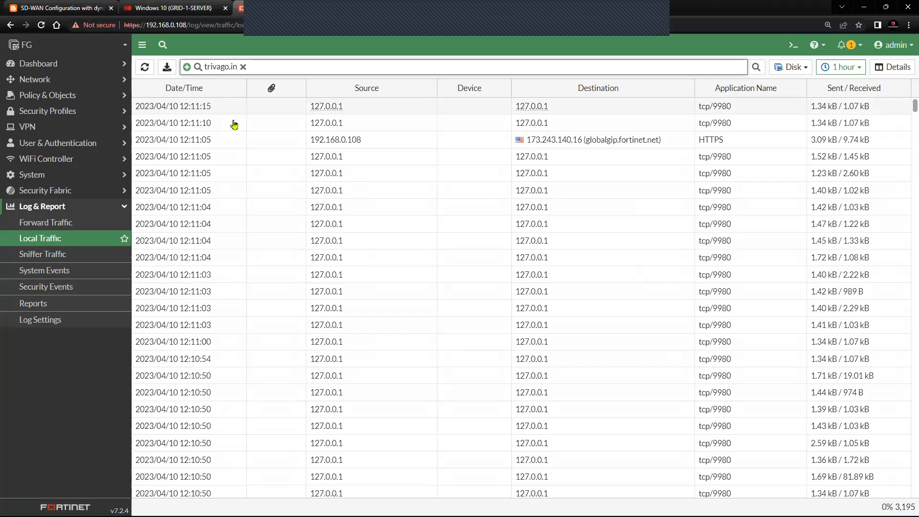
# - Look through the Local Traffic log entries for destinations belonging to trivago.in, rerunning the search along the way
pyautogui.scroll(-15, 345, 213)
pyautogui.scroll(-15, 346, 214)
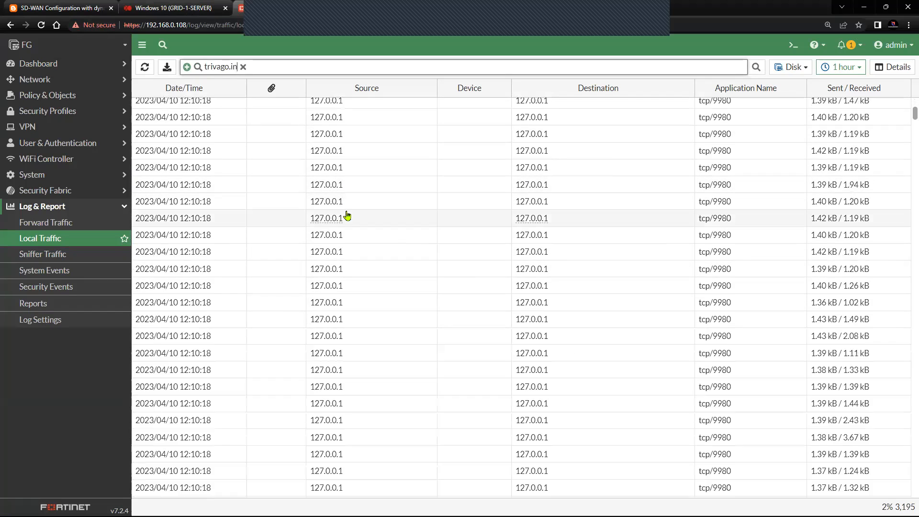
pyautogui.scroll(-15, 348, 219)
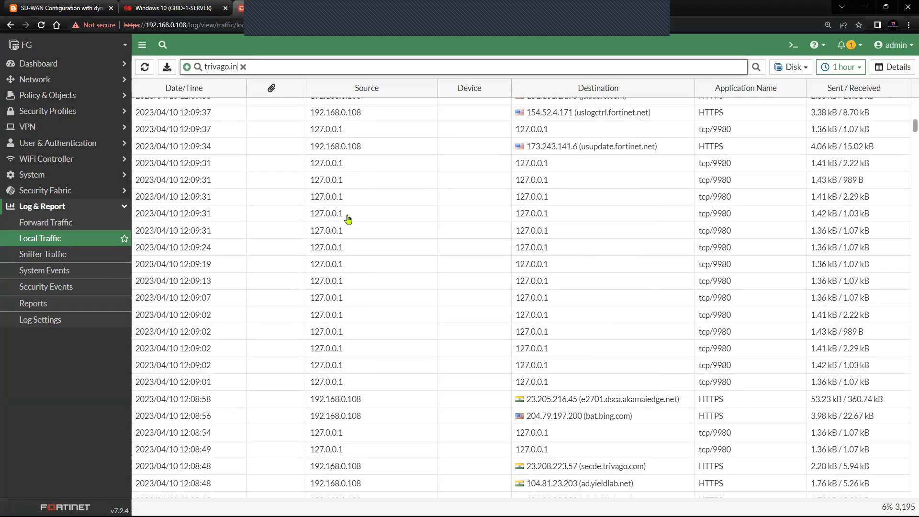
pyautogui.scroll(-10, 348, 219)
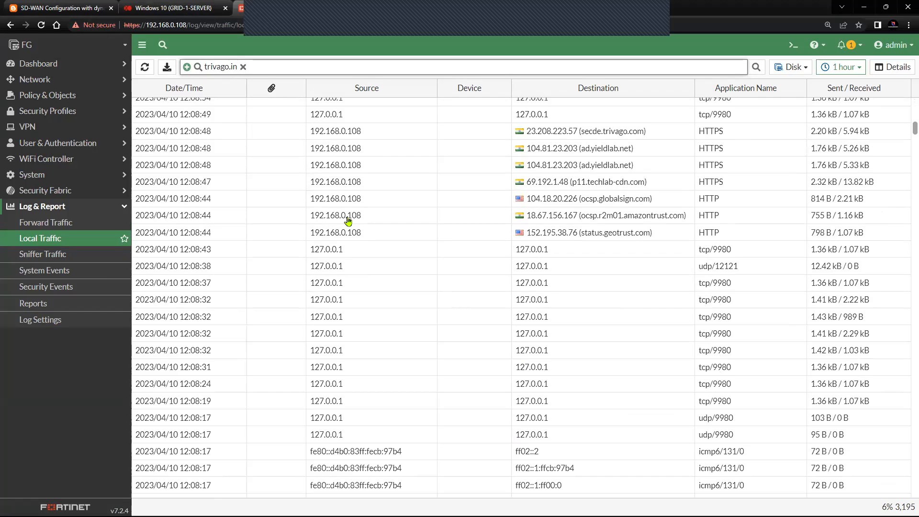
pyautogui.scroll(-9, 348, 221)
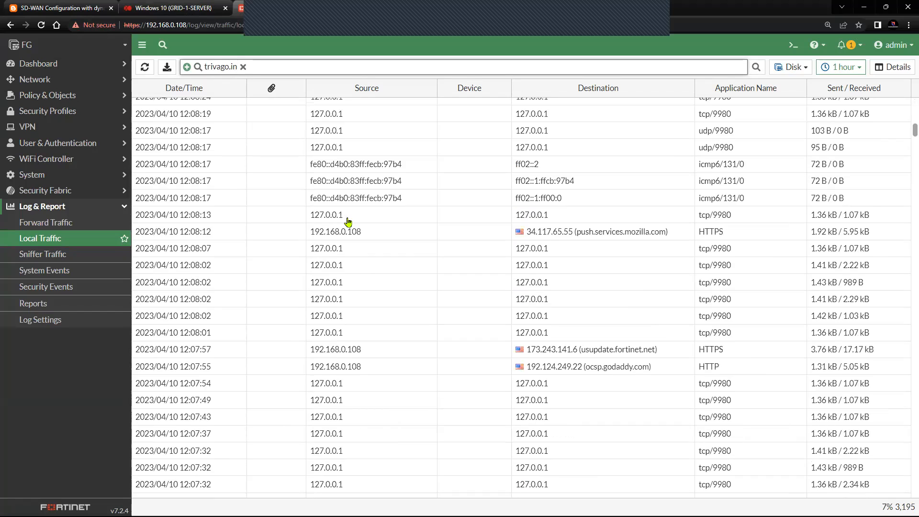
pyautogui.click(756, 67)
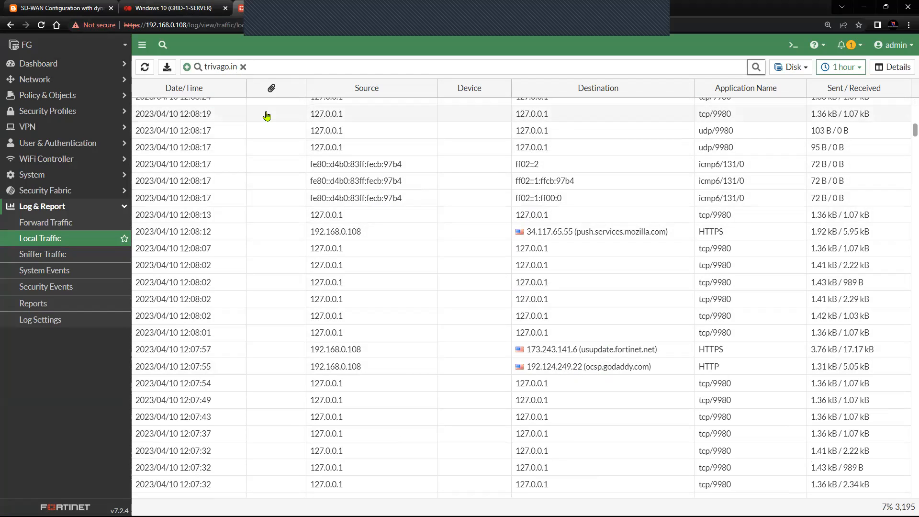
pyautogui.scroll(-10, 443, 316)
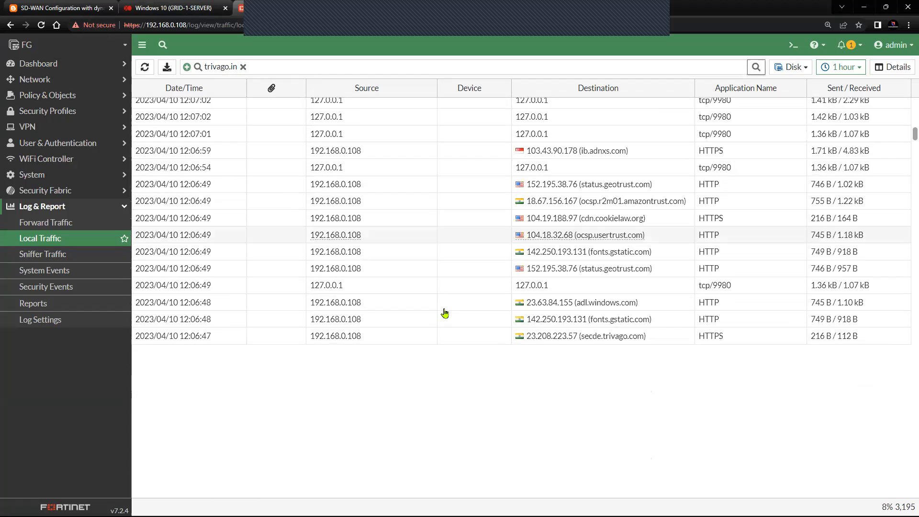
pyautogui.scroll(-10, 445, 311)
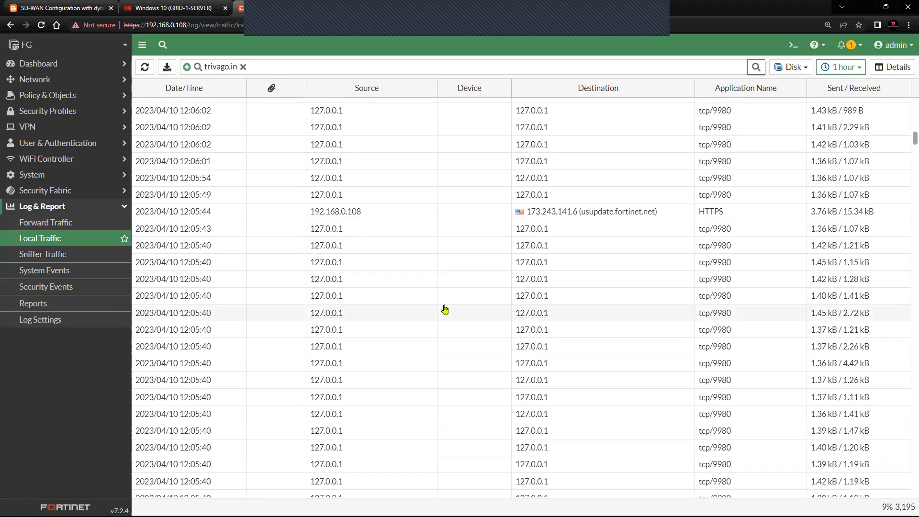
pyautogui.scroll(-5, 444, 300)
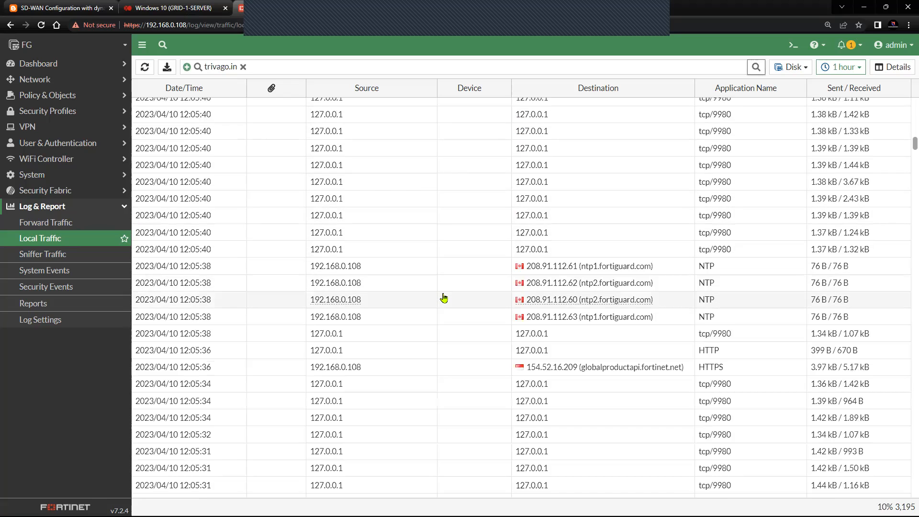
pyautogui.scroll(-10, 444, 298)
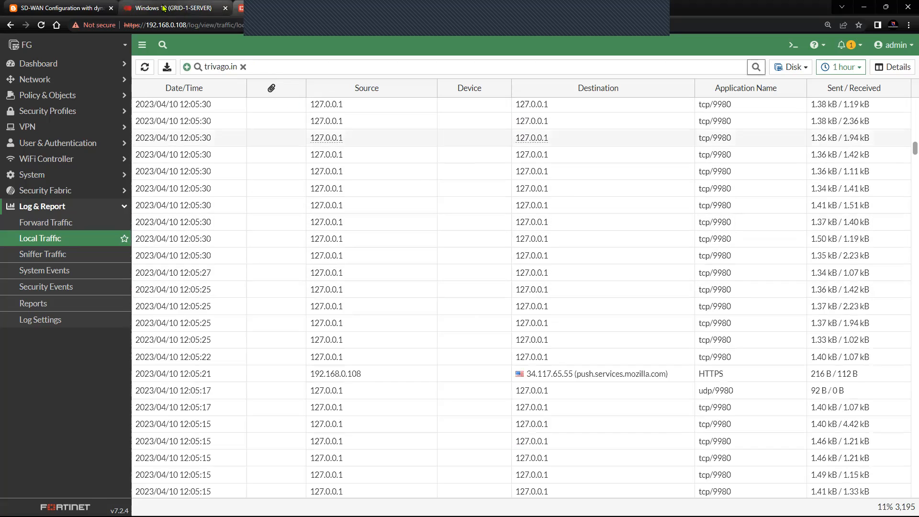
# - Check the Trivago page in the Windows 10 client, and go back to the newest Local Traffic log entries
pyautogui.click(163, 7)
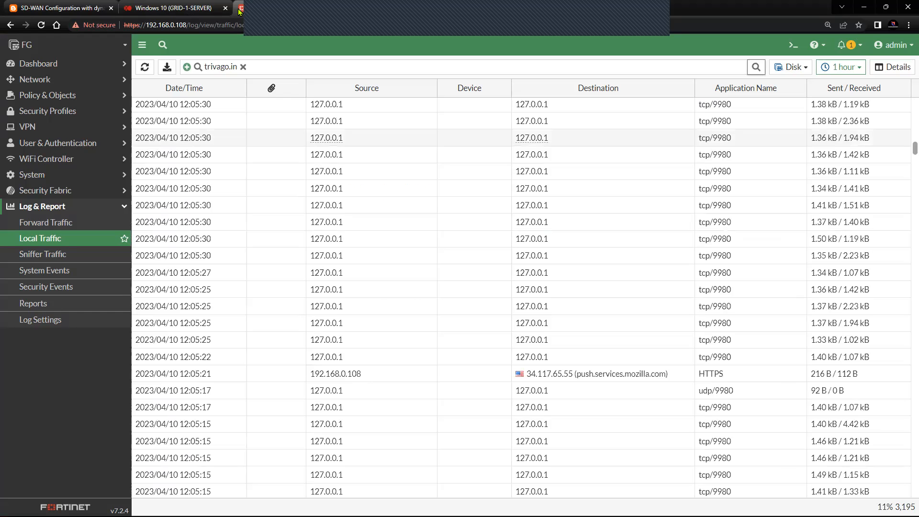
pyautogui.click(240, 8)
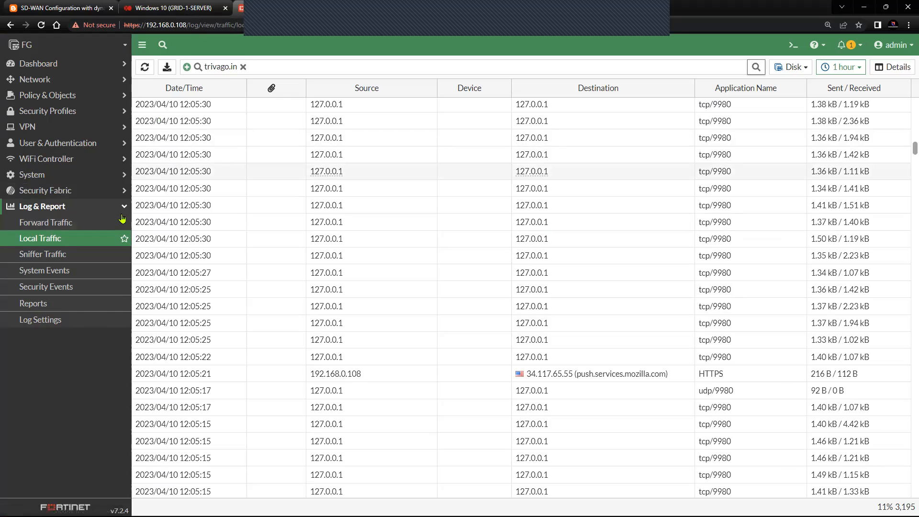
pyautogui.click(176, 6)
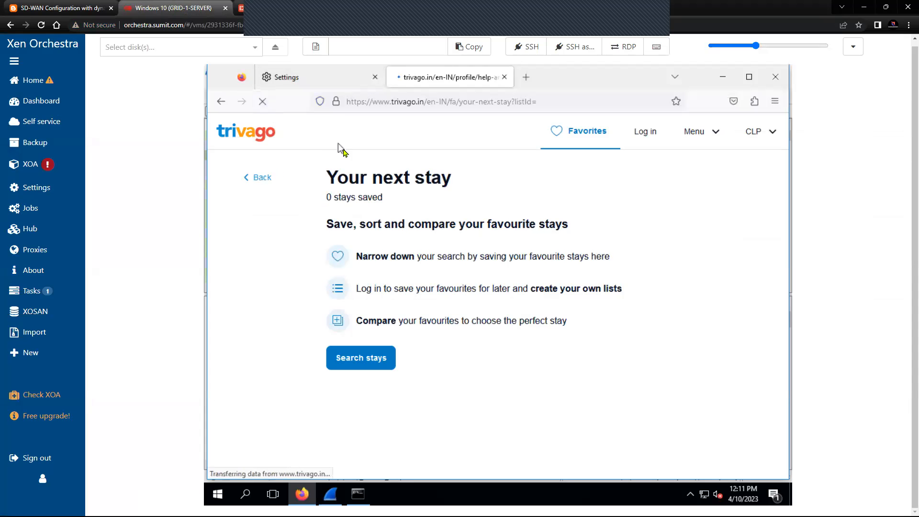
pyautogui.click(241, 8)
pyautogui.scroll(10, 327, 232)
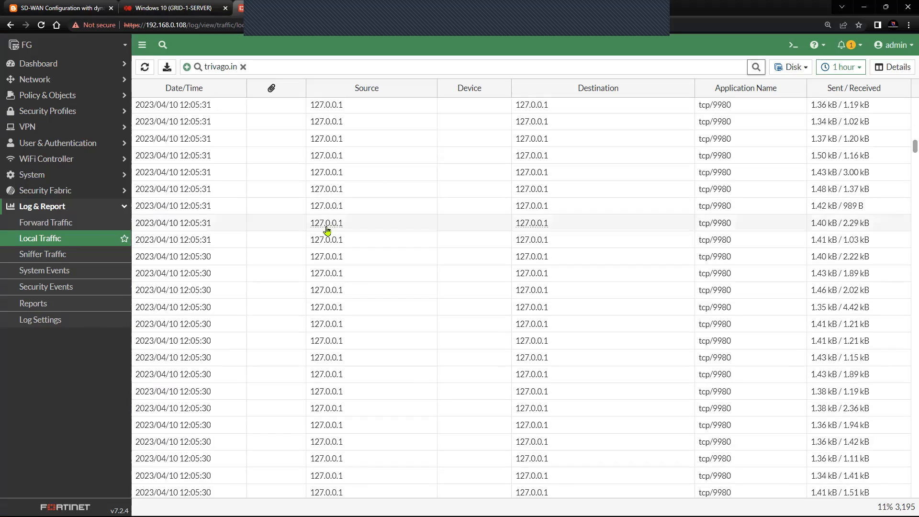
pyautogui.click(216, 95)
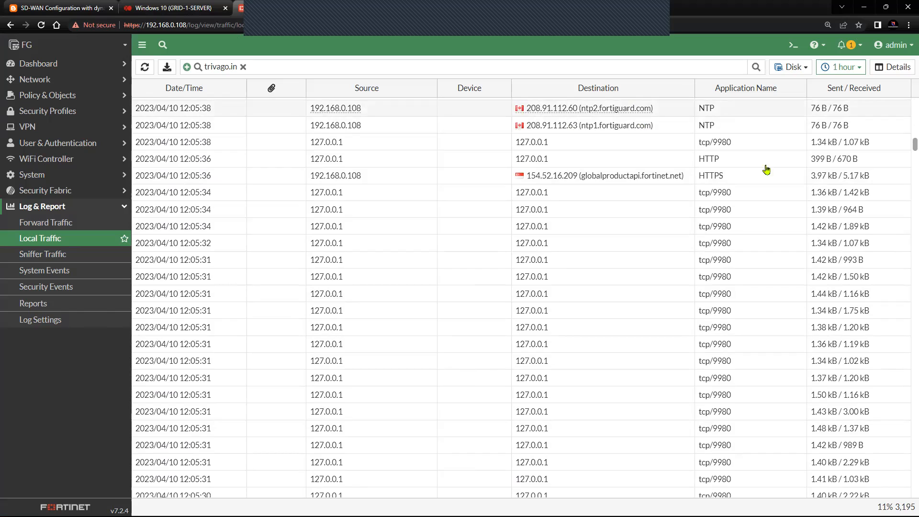
pyautogui.moveTo(912, 141); pyautogui.dragTo(913, 99)
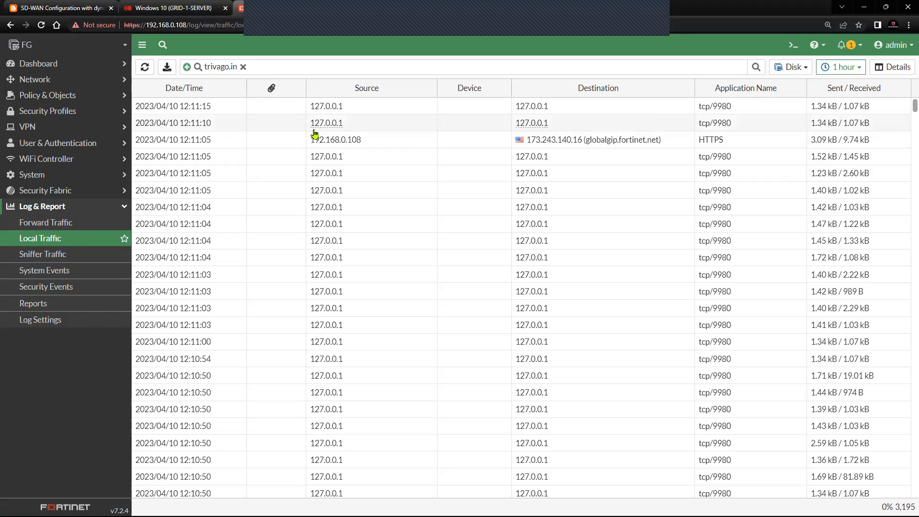
pyautogui.scroll(-4, 313, 186)
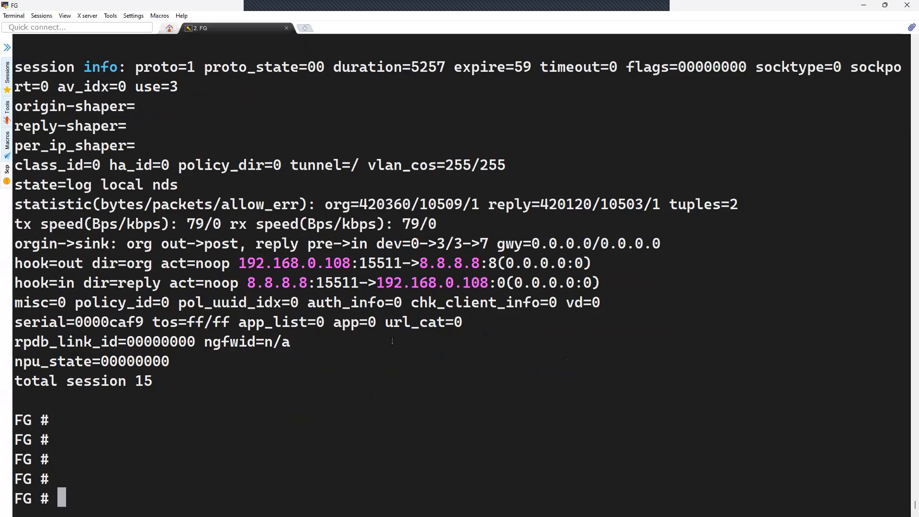
# - Switch to the FG terminal session and clear the session filter with "diagnose sys session filter clear"
pyautogui.write('diagnose sys session list')
pyautogui.press('BackSpace')
pyautogui.press('BackSpace')
pyautogui.press('BackSpace')
pyautogui.press('BackSpace')
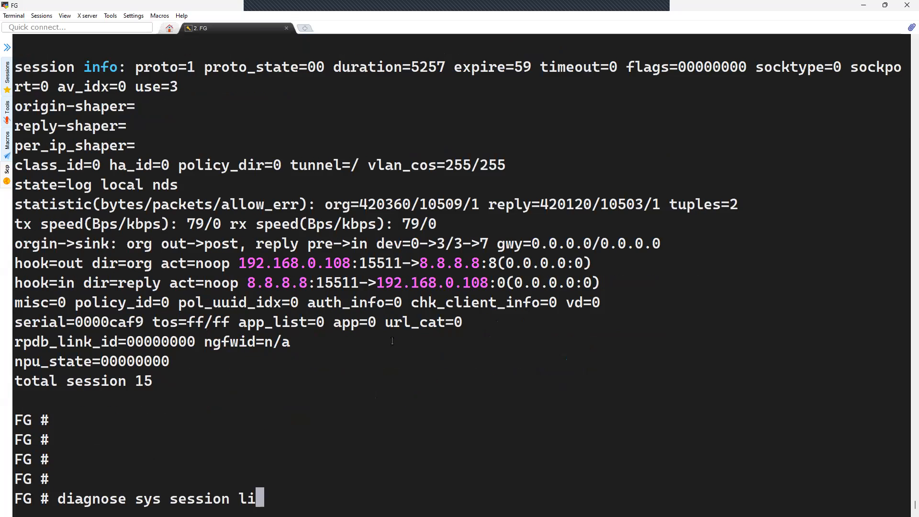
pyautogui.write('ful')
pyautogui.press('BackSpace')
pyautogui.write('ull-stat')
pyautogui.press('BackSpace')
pyautogui.press('BackSpace')
pyautogui.press('BackSpace')
pyautogui.press('BackSpace')
pyautogui.press('BackSpace')
pyautogui.press('BackSpace')
pyautogui.press('BackSpace')
pyautogui.press('BackSpace')
pyautogui.write('ilter clear')
pyautogui.press('Return')
# - Filter the sessions by the client's source address with "diagnose sys session filter src 10.10.10.1"
pyautogui.press('Up')
pyautogui.press('BackSpace')
pyautogui.press('BackSpace')
pyautogui.press('BackSpace')
pyautogui.press('BackSpace')
pyautogui.press('BackSpace')
pyautogui.write('src 10.10.10.1')
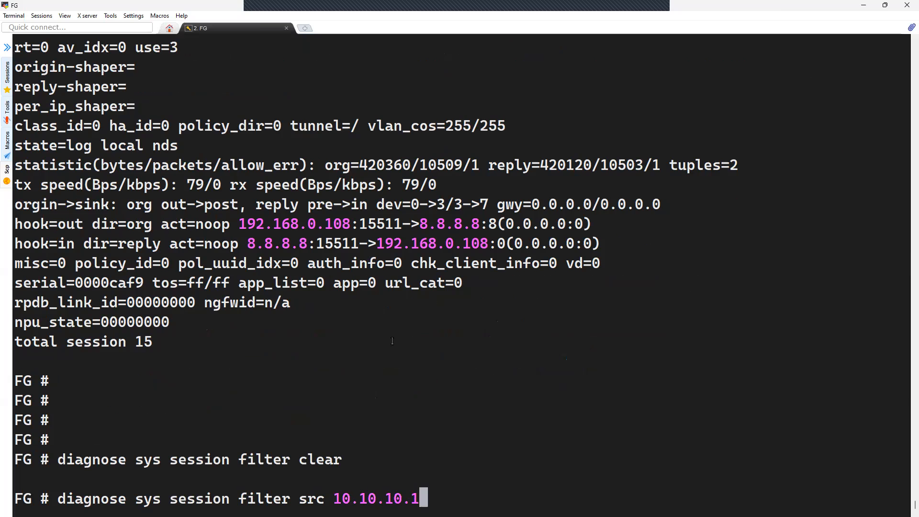
pyautogui.press('Return')
# - List the filtered sessions with "diagnose sys session list"
pyautogui.press('Up')
pyautogui.press('BackSpace')
pyautogui.press('BackSpace')
pyautogui.press('BackSpace')
pyautogui.press('BackSpace')
pyautogui.press('BackSpace')
pyautogui.press('BackSpace')
pyautogui.press('BackSpace')
pyautogui.press('BackSpace')
pyautogui.press('BackSpace')
pyautogui.press('BackSpace')
pyautogui.press('BackSpace')
pyautogui.press('BackSpace')
pyautogui.press('BackSpace')
pyautogui.press('BackSpace')
pyautogui.press('BackSpace')
pyautogui.press('BackSpace')
pyautogui.press('BackSpace')
pyautogui.press('BackSpace')
pyautogui.press('BackSpace')
pyautogui.press('BackSpace')
pyautogui.press('BackSpace')
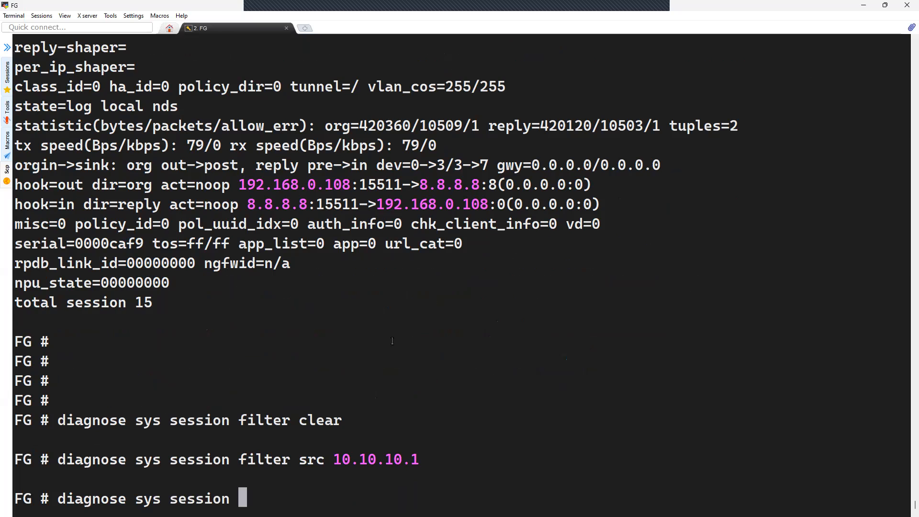
pyautogui.write('list')
pyautogui.press('Return')
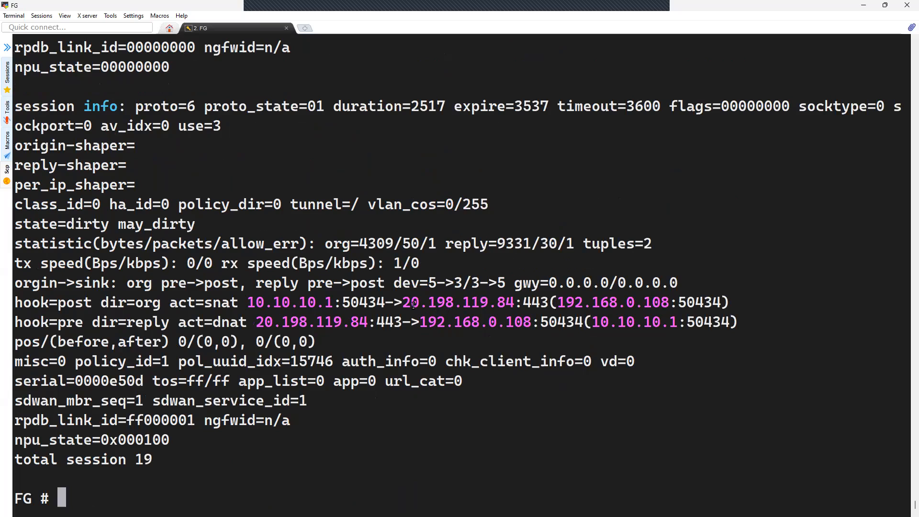
# - Examine the session from 10.10.10.1:50603, highlighting its source, its proxy destination and port, and both hook lines
pyautogui.scroll(2, 412, 304)
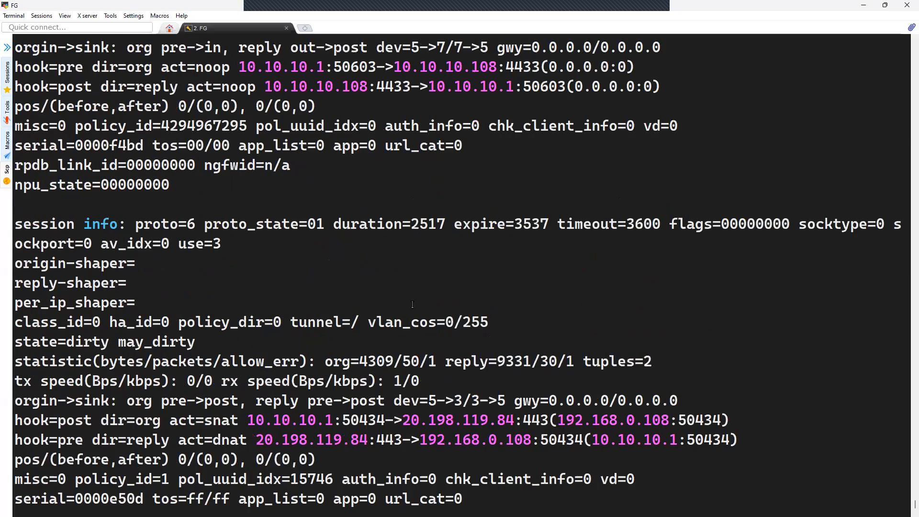
pyautogui.scroll(4, 412, 305)
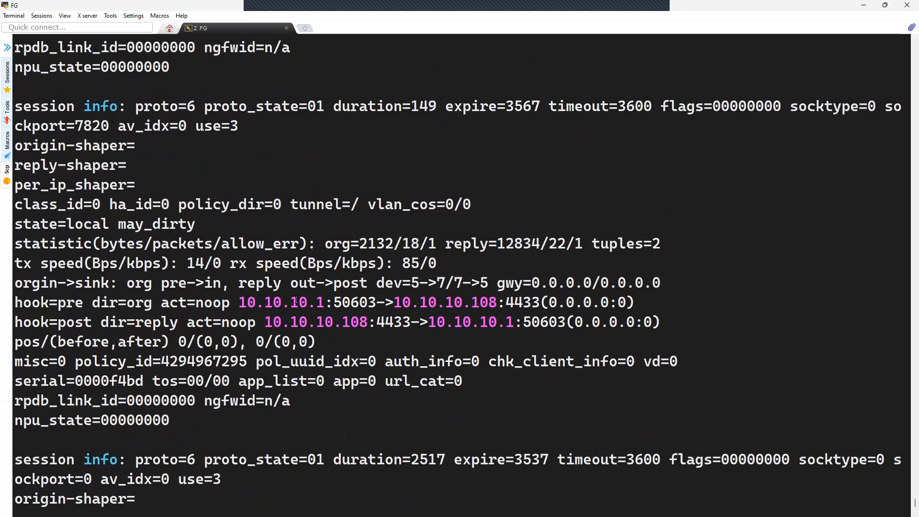
pyautogui.moveTo(244, 301); pyautogui.dragTo(372, 303)
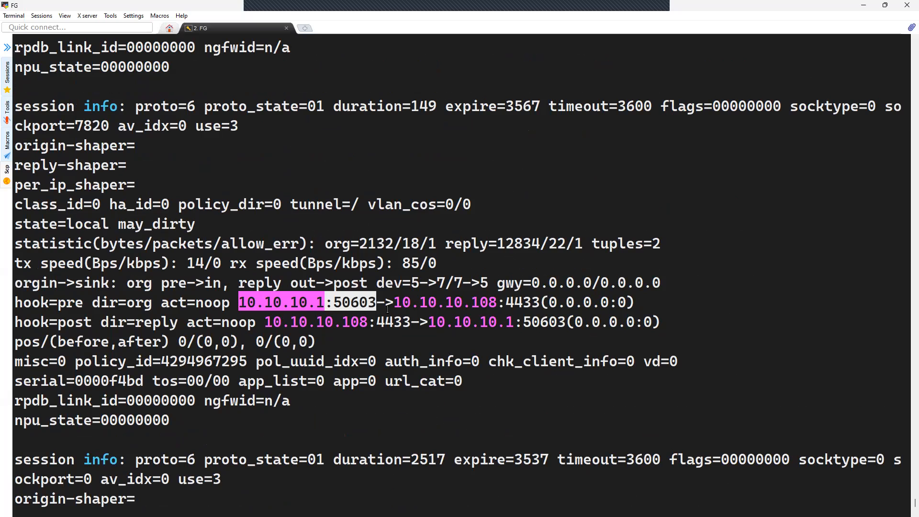
pyautogui.click(399, 305)
pyautogui.moveTo(394, 304); pyautogui.dragTo(540, 303)
pyautogui.click(541, 305)
pyautogui.click(510, 304)
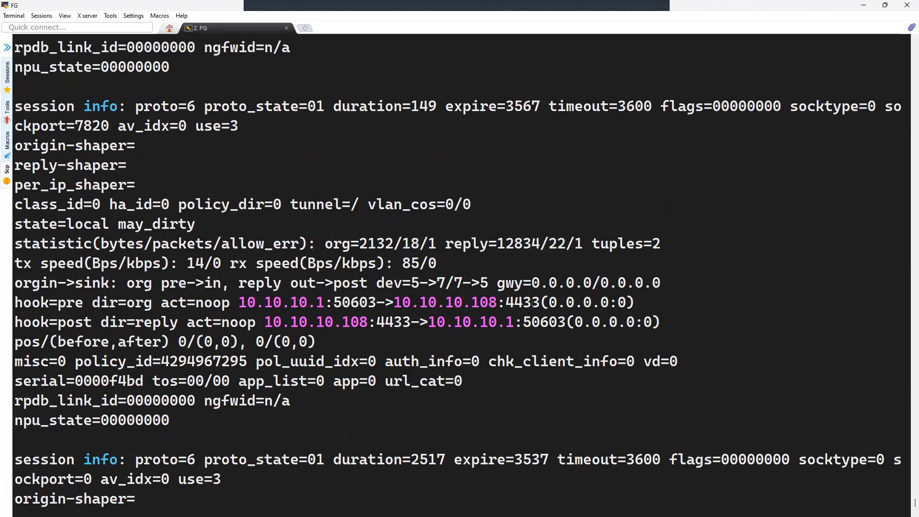
pyautogui.doubleClick(534, 302)
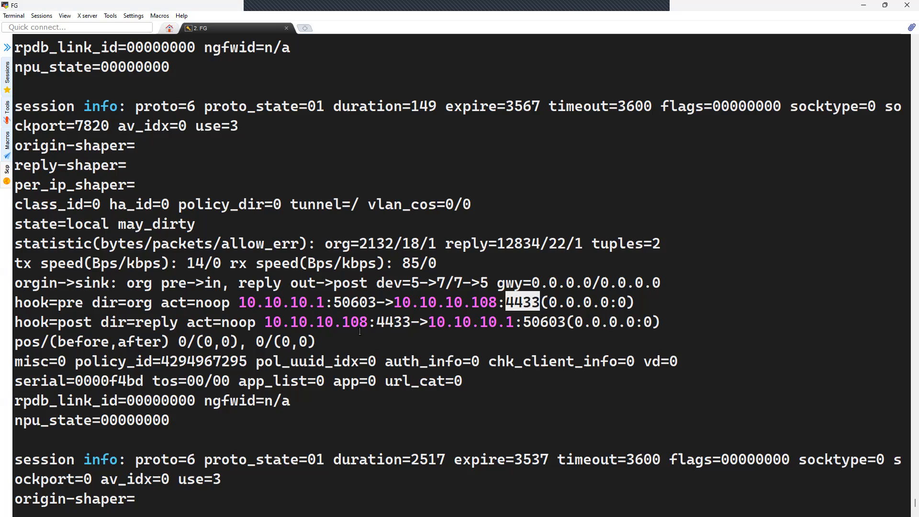
pyautogui.moveTo(240, 304); pyautogui.dragTo(655, 327)
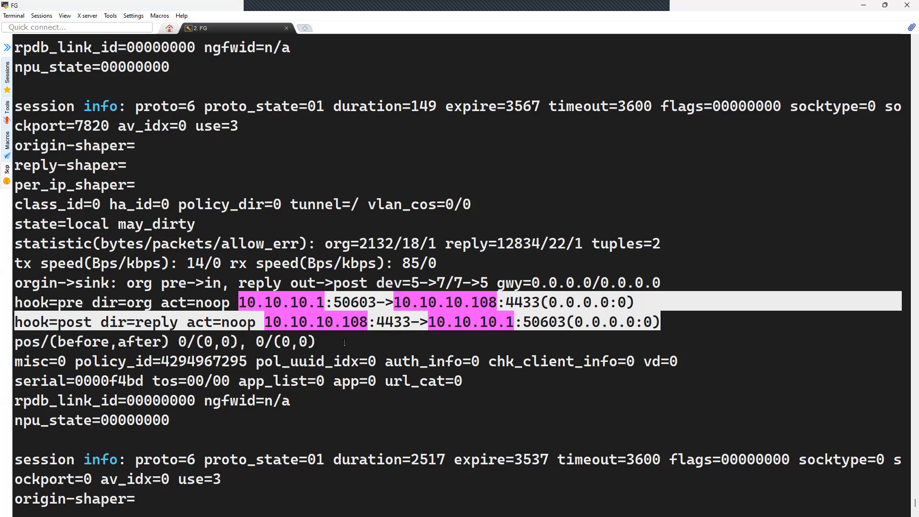
# - Examine the hook lines of the earlier client sessions to 10.10.10.108:4433, including those from source ports 50615 and 50595
pyautogui.scroll(3, 350, 341)
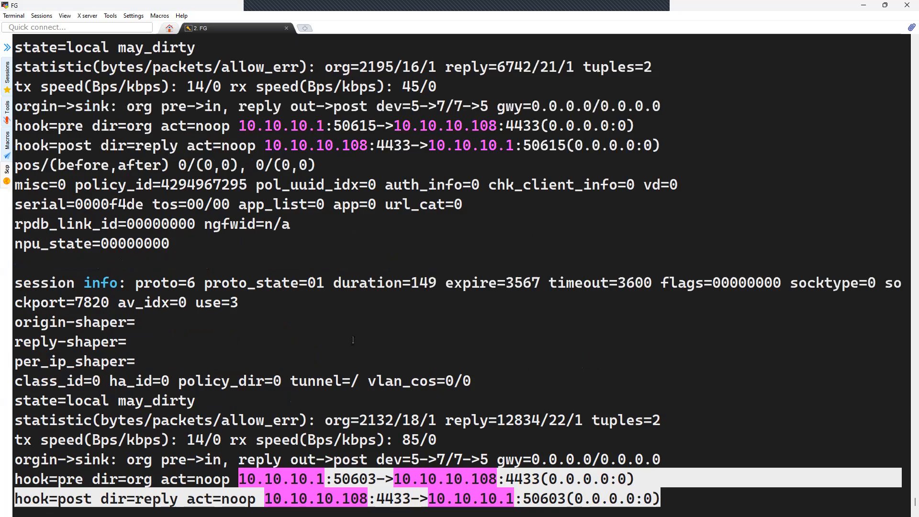
pyautogui.scroll(1, 417, 219)
pyautogui.moveTo(240, 185); pyautogui.dragTo(574, 205)
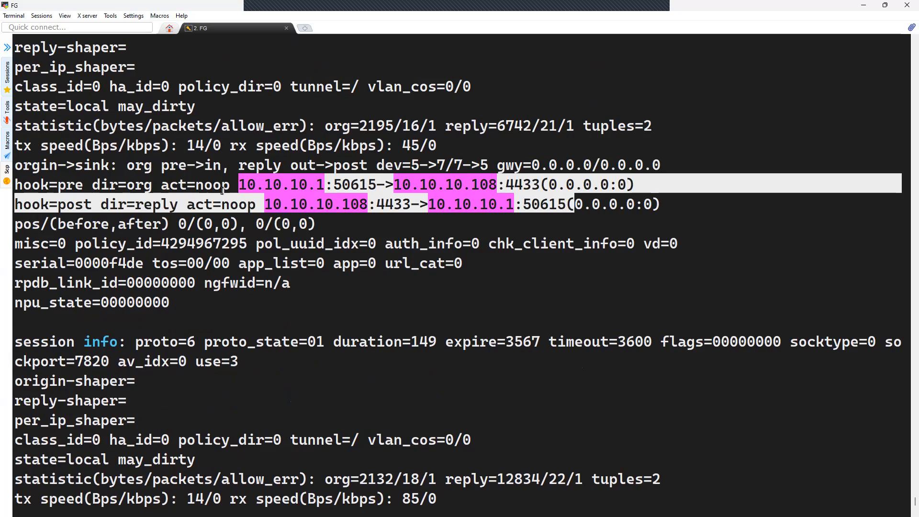
pyautogui.moveTo(239, 185); pyautogui.dragTo(574, 205)
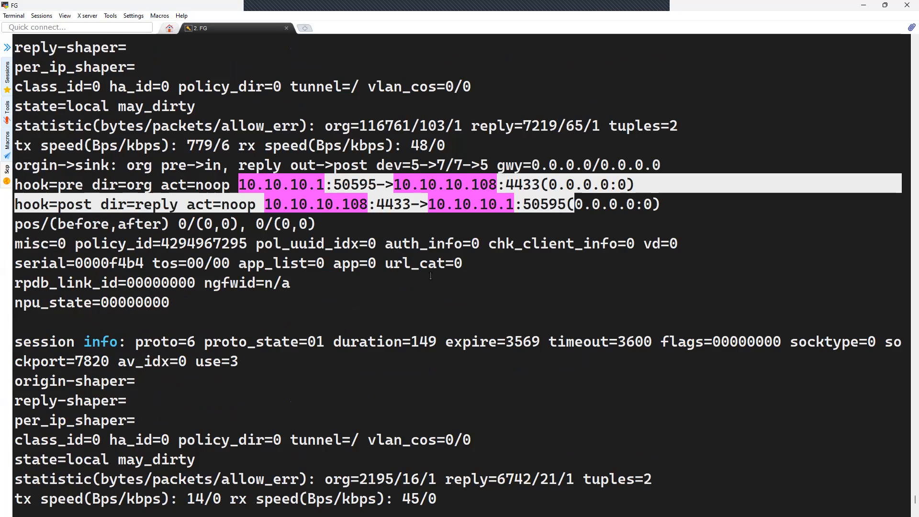
pyautogui.moveTo(240, 245); pyautogui.dragTo(536, 266)
# - Find the client session from port 50463 to 20.198.119.84:443 and highlight its SNAT and DNAT hook lines
pyautogui.scroll(8, 369, 262)
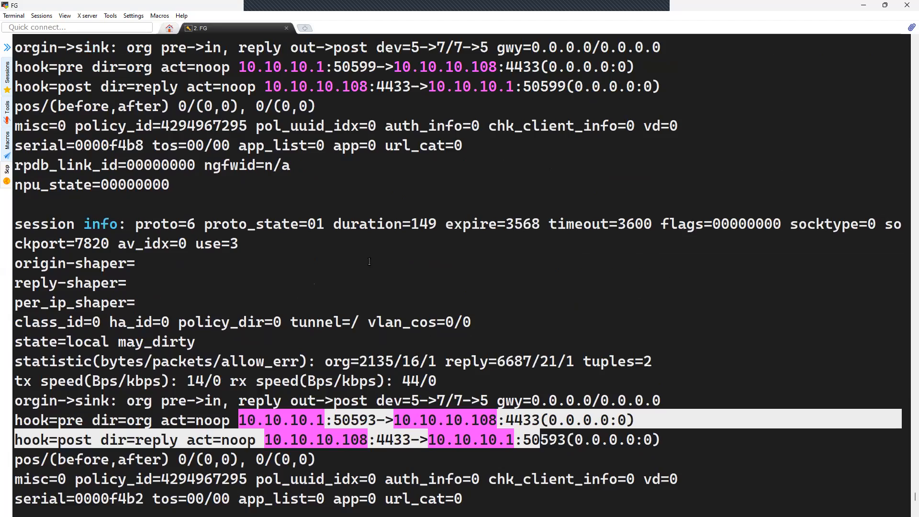
pyautogui.scroll(5, 369, 262)
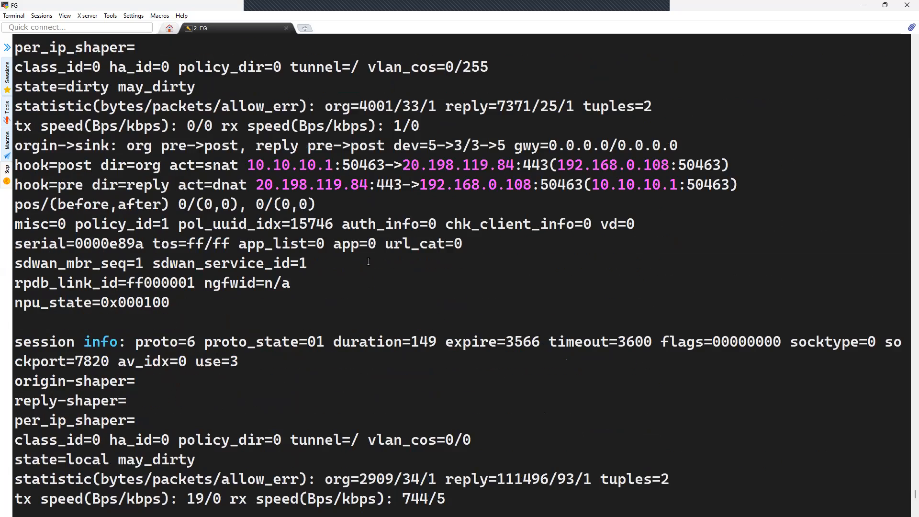
pyautogui.moveTo(246, 283); pyautogui.dragTo(578, 305)
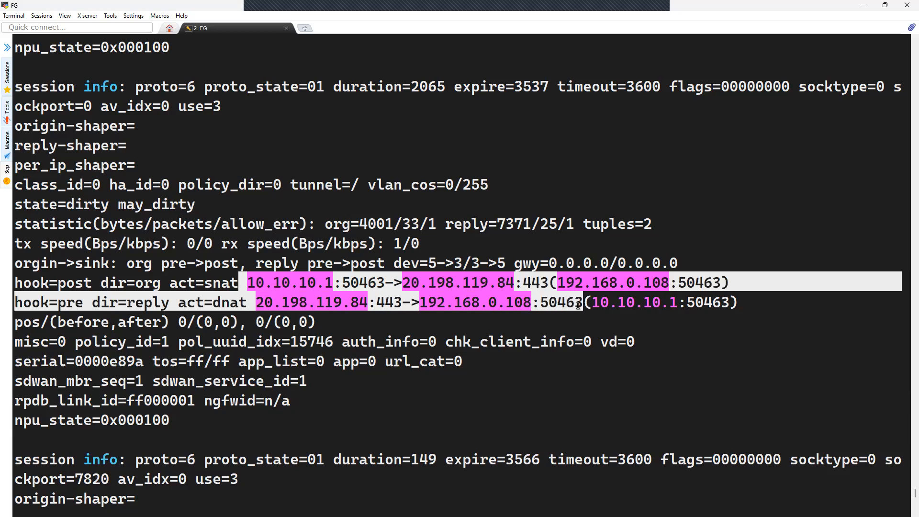
# - Highlight the translated address 192.168.0.108 and port 50463 in the DNAT hook line, and the client's source port in the SNAT hook line
pyautogui.click(489, 314)
pyautogui.moveTo(421, 302); pyautogui.dragTo(577, 305)
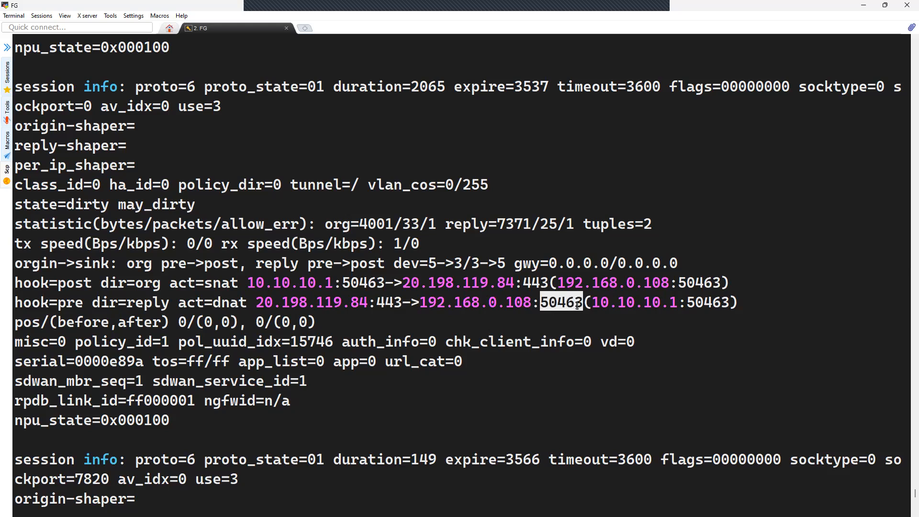
pyautogui.moveTo(420, 304); pyautogui.dragTo(525, 309)
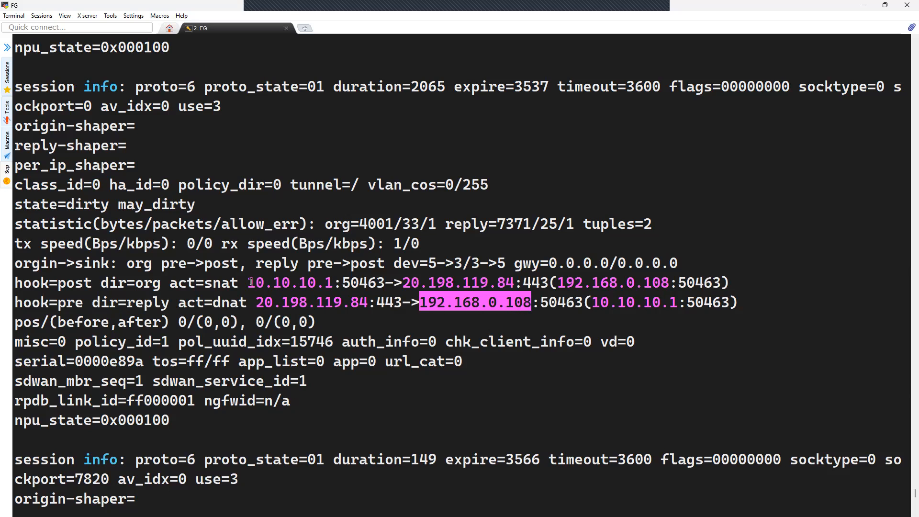
pyautogui.moveTo(250, 282); pyautogui.dragTo(381, 283)
pyautogui.click(407, 292)
# - Review the rest of the session list, comparing the hook lines of the SNAT sessions with those of the proxy sessions on port 4433
pyautogui.scroll(-4, 398, 302)
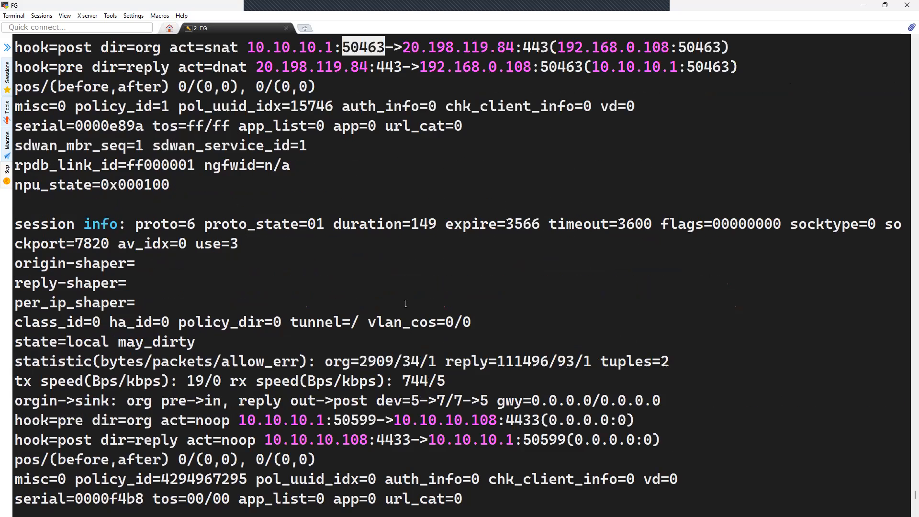
pyautogui.scroll(-1, 469, 411)
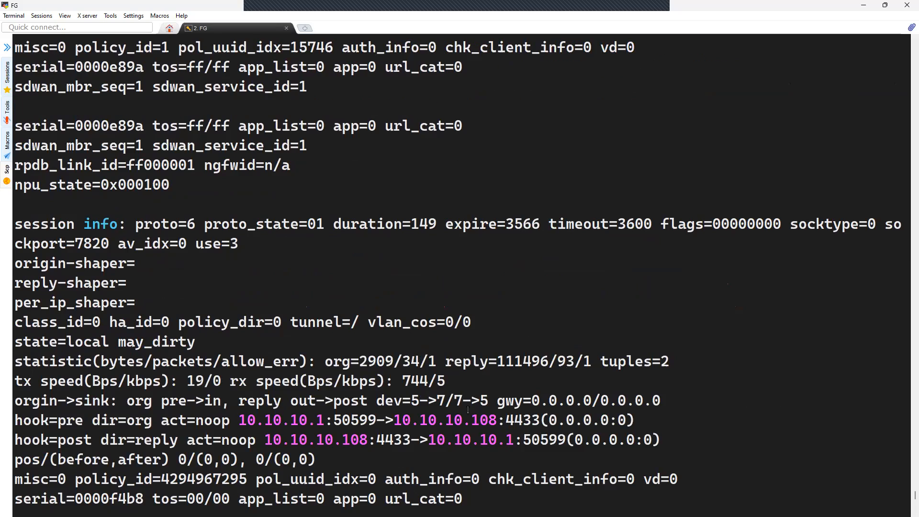
pyautogui.scroll(8, 467, 399)
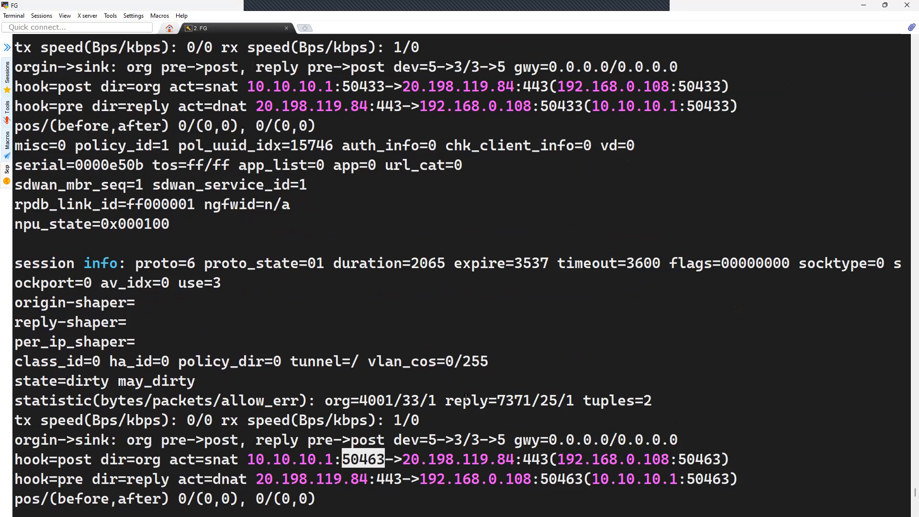
pyautogui.scroll(3, 466, 397)
pyautogui.scroll(5, 464, 397)
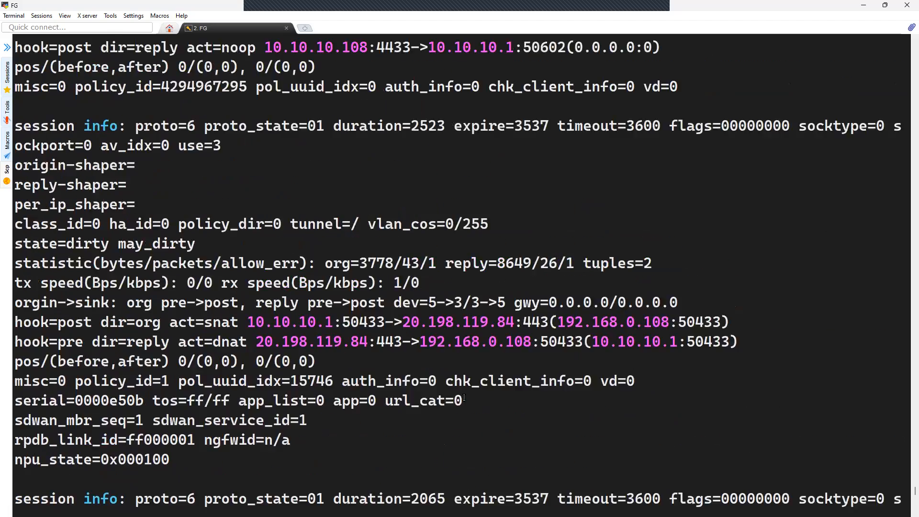
pyautogui.scroll(-14, 464, 396)
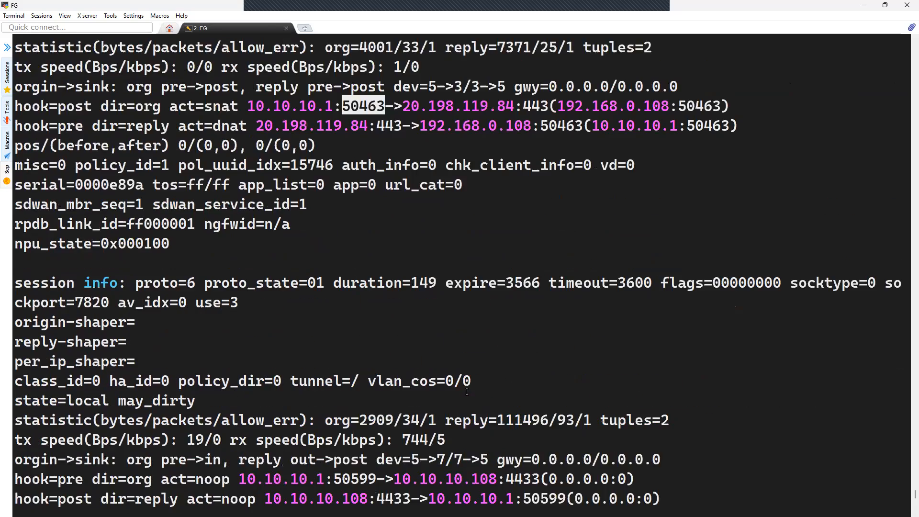
pyautogui.scroll(-5, 467, 391)
pyautogui.scroll(-4, 467, 391)
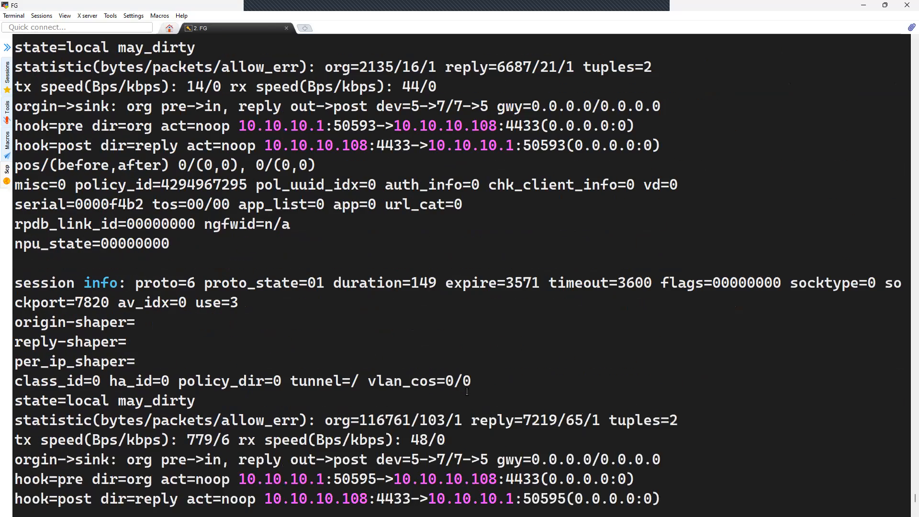
pyautogui.scroll(-20, 467, 391)
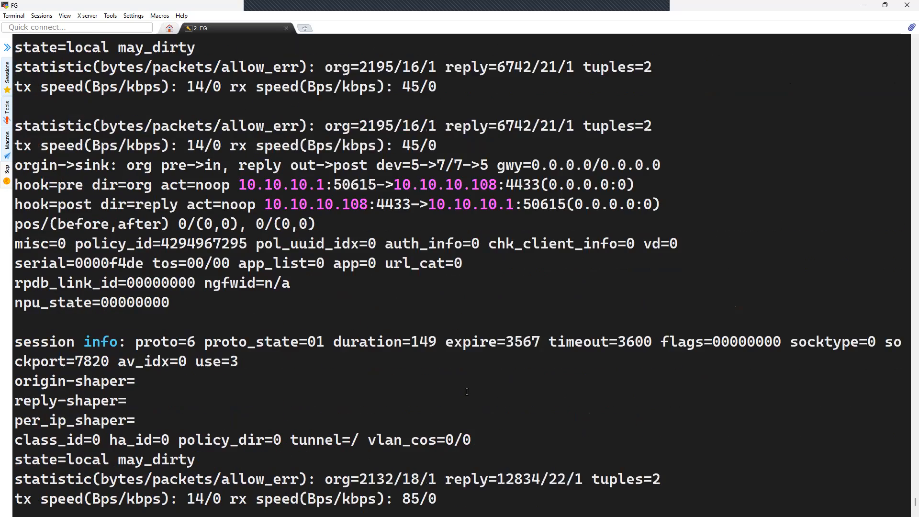
pyautogui.scroll(-1, 466, 392)
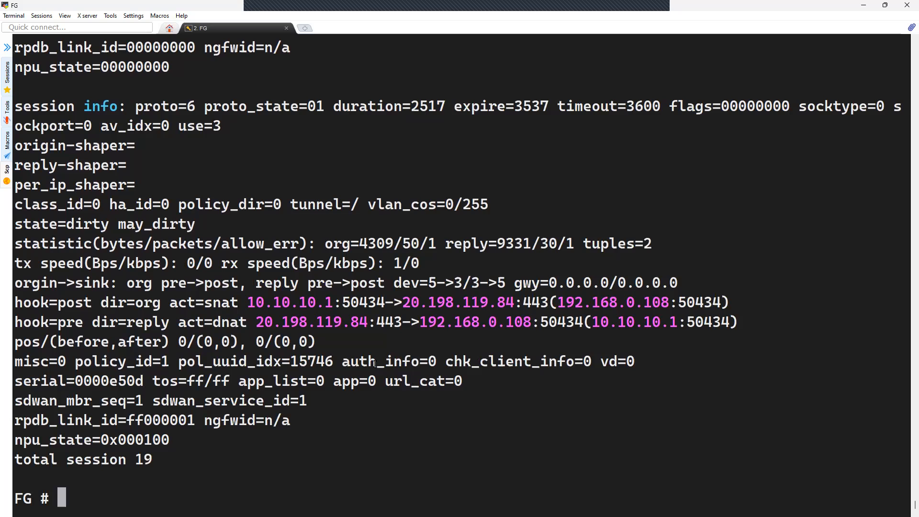
pyautogui.scroll(4, 374, 362)
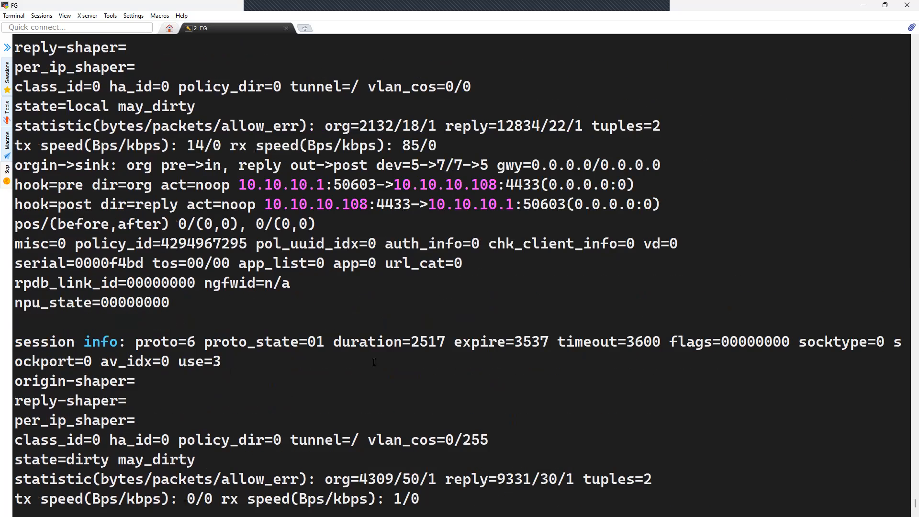
# - Take source port 50603 from the listed proxy session and filter the sessions with "diagnose sys session filter sport 50603"
pyautogui.doubleClick(346, 185)
pyautogui.scroll(-4, 397, 287)
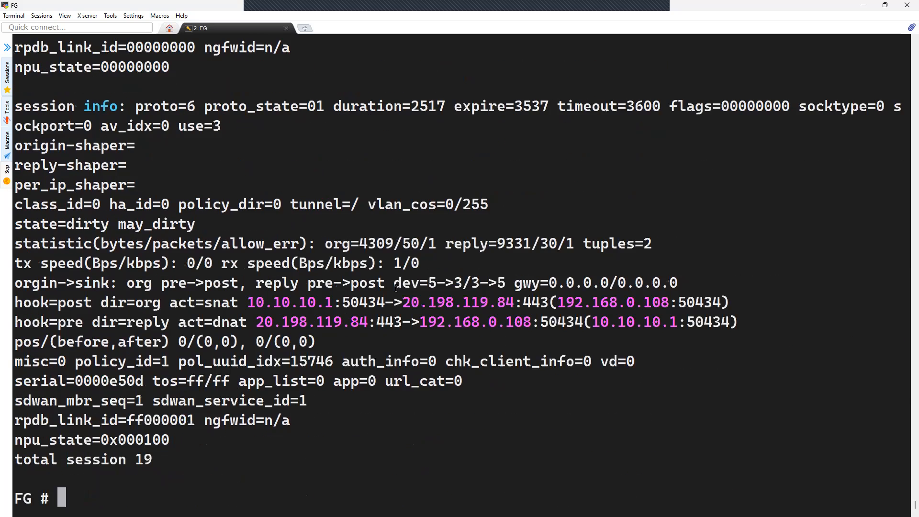
pyautogui.press('Return')
pyautogui.press('Return')
pyautogui.press('Up')
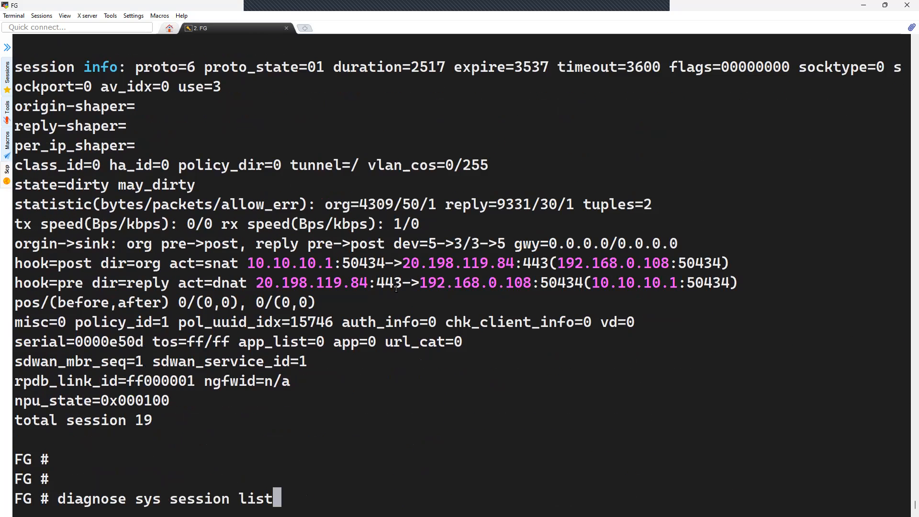
pyautogui.press('Up')
pyautogui.press('BackSpace')
pyautogui.press('BackSpace')
pyautogui.press('BackSpace')
pyautogui.press('BackSpace')
pyautogui.press('BackSpace')
pyautogui.press('BackSpace')
pyautogui.press('BackSpace')
pyautogui.press('BackSpace')
pyautogui.press('BackSpace')
pyautogui.press('BackSpace')
pyautogui.press('BackSpace')
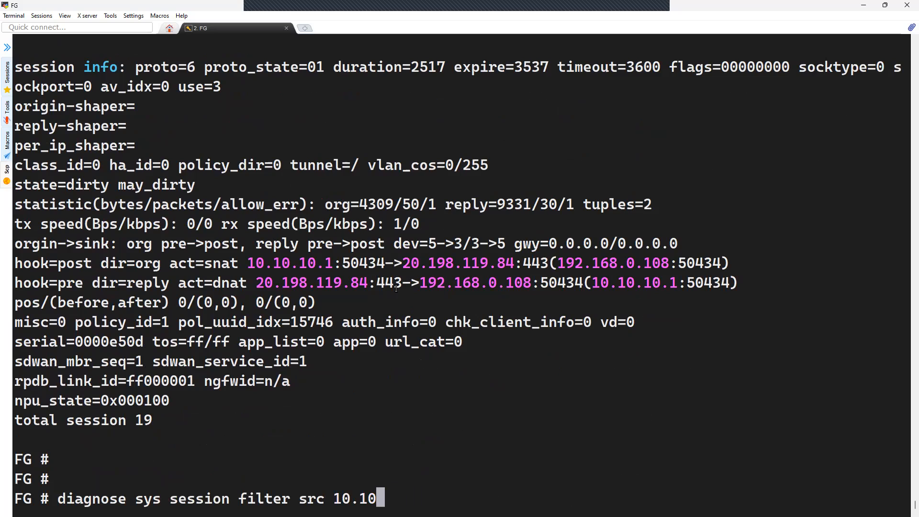
pyautogui.press('BackSpace')
pyautogui.press('BackSpace')
pyautogui.press('BackSpace')
pyautogui.write('sintf')
pyautogui.press('Tab')
pyautogui.press('Tab')
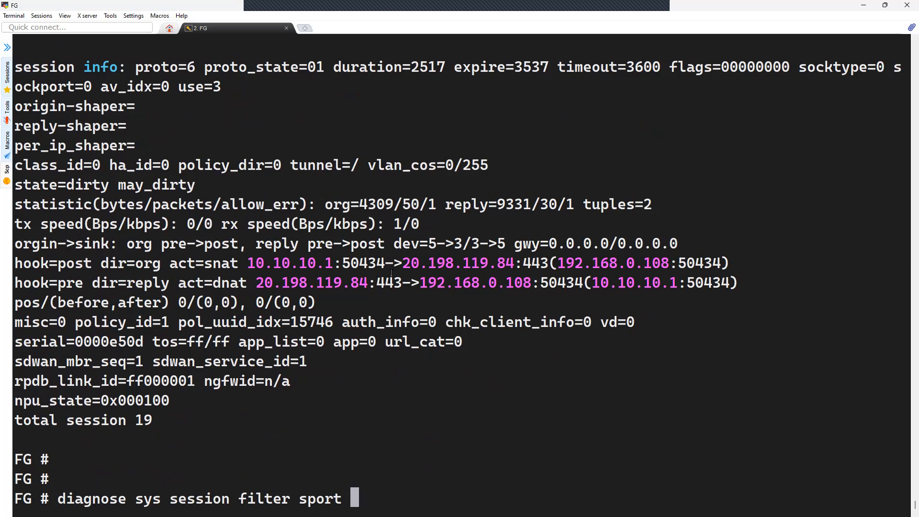
pyautogui.scroll(4, 391, 273)
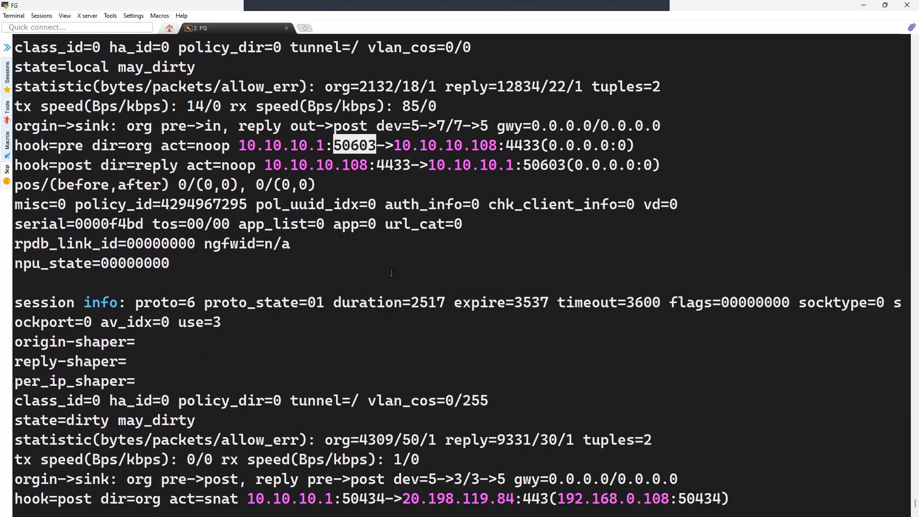
pyautogui.scroll(-4, 391, 273)
pyautogui.write('50603')
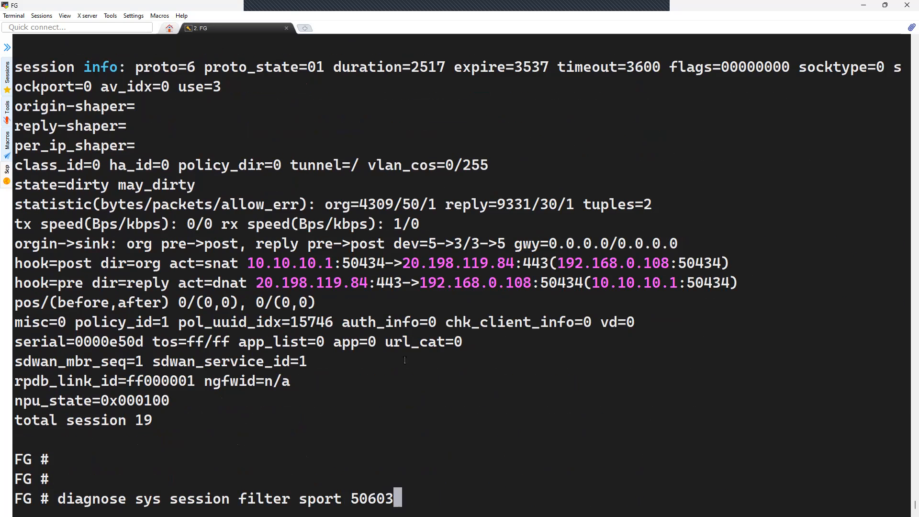
pyautogui.press('Return')
# - Run "diagnose sys session list" twice to list the sessions matching the source-port filter
pyautogui.press('Up')
pyautogui.press('BackSpace')
pyautogui.press('BackSpace')
pyautogui.press('BackSpace')
pyautogui.press('BackSpace')
pyautogui.press('BackSpace')
pyautogui.press('BackSpace')
pyautogui.press('BackSpace')
pyautogui.press('BackSpace')
pyautogui.press('BackSpace')
pyautogui.press('BackSpace')
pyautogui.press('BackSpace')
pyautogui.press('BackSpace')
pyautogui.press('BackSpace')
pyautogui.press('BackSpace')
pyautogui.press('BackSpace')
pyautogui.press('BackSpace')
pyautogui.press('BackSpace')
pyautogui.press('BackSpace')
pyautogui.write('list')
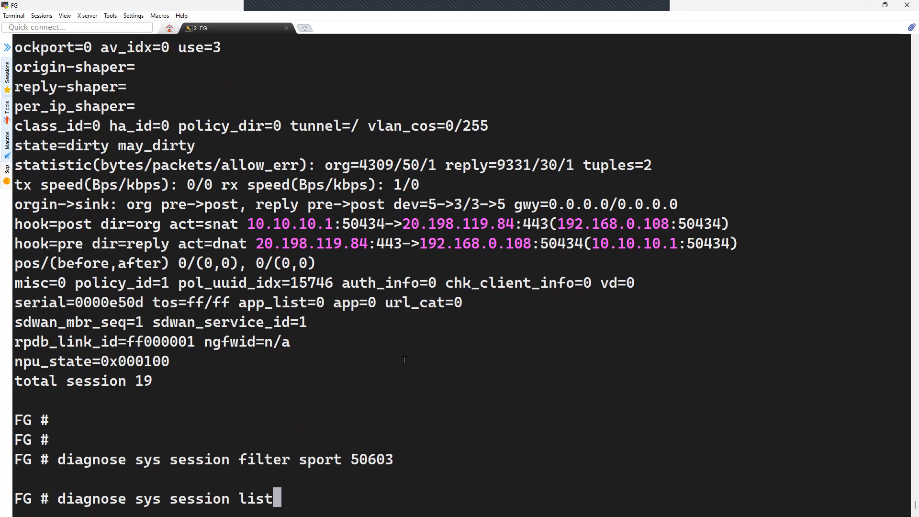
pyautogui.press('Return')
pyautogui.press('Up')
pyautogui.press('Return')
# - Clear the session filter with "diagnose sys session filter clear"
pyautogui.press('Up')
pyautogui.press('Up')
pyautogui.press('Up')
pyautogui.press('Up')
pyautogui.press('Up')
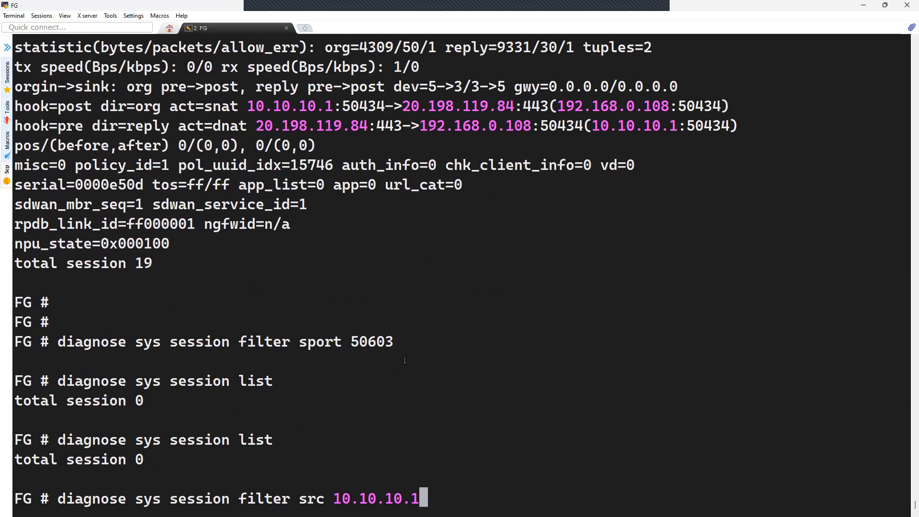
pyautogui.press('Return')
# - Filter the sessions by the WAN source address with "diagnose sys session filter src 192.168.0.108"
pyautogui.press('Up')
pyautogui.press('Up')
pyautogui.press('Down')
pyautogui.press('BackSpace')
pyautogui.press('BackSpace')
pyautogui.press('BackSpace')
pyautogui.press('BackSpace')
pyautogui.press('BackSpace')
pyautogui.press('BackSpace')
pyautogui.press('BackSpace')
pyautogui.press('BackSpace')
pyautogui.press('BackSpace')
pyautogui.press('BackSpace')
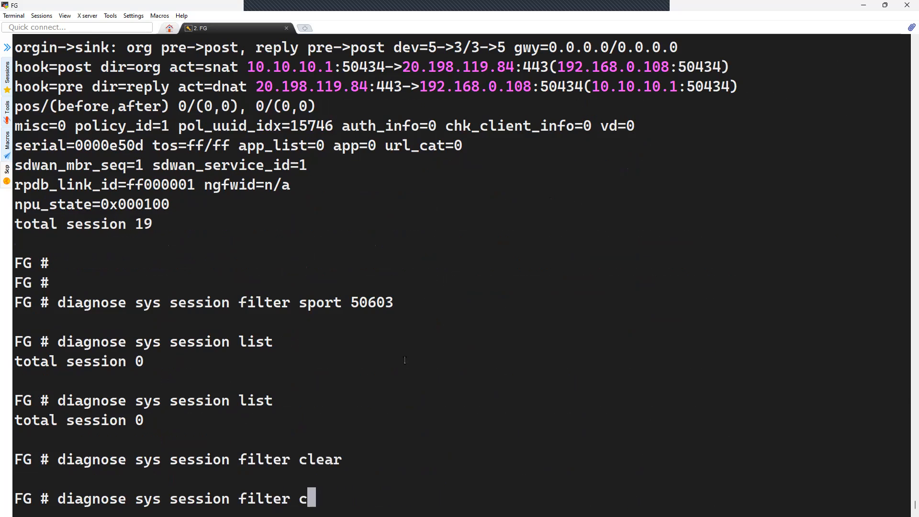
pyautogui.press('BackSpace')
pyautogui.press('BackSpace')
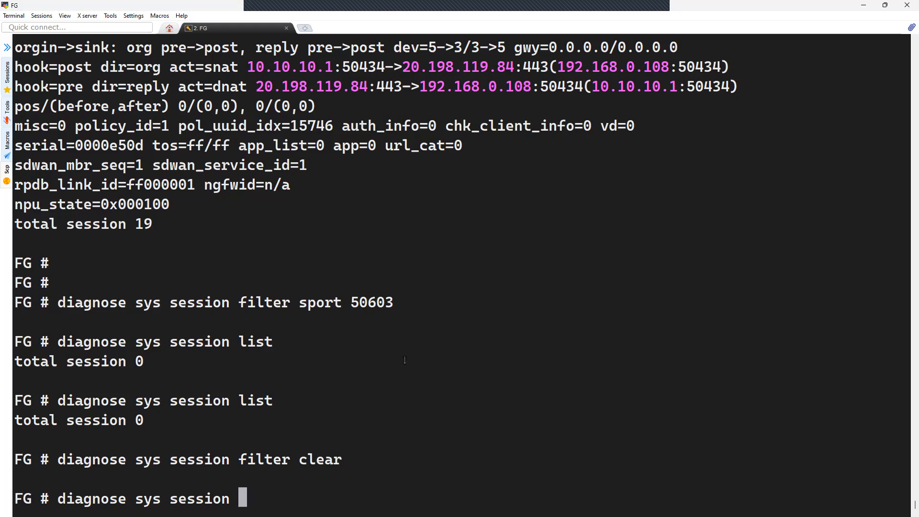
pyautogui.write('filter ')
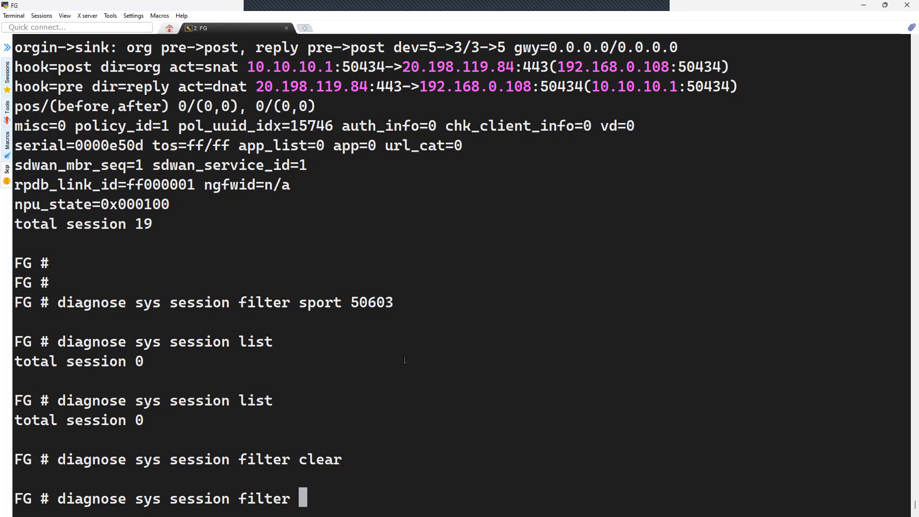
pyautogui.write('src 192')
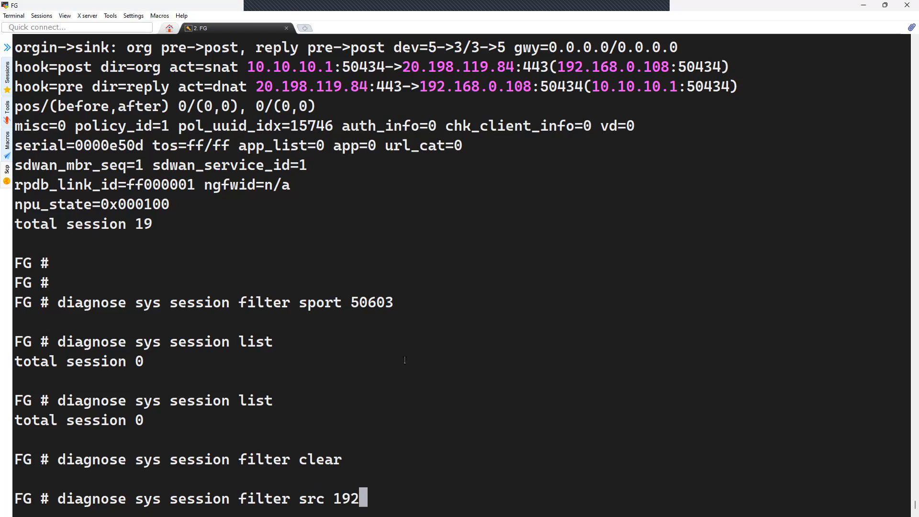
pyautogui.press('BackSpace')
pyautogui.press('BackSpace')
pyautogui.write('192.16')
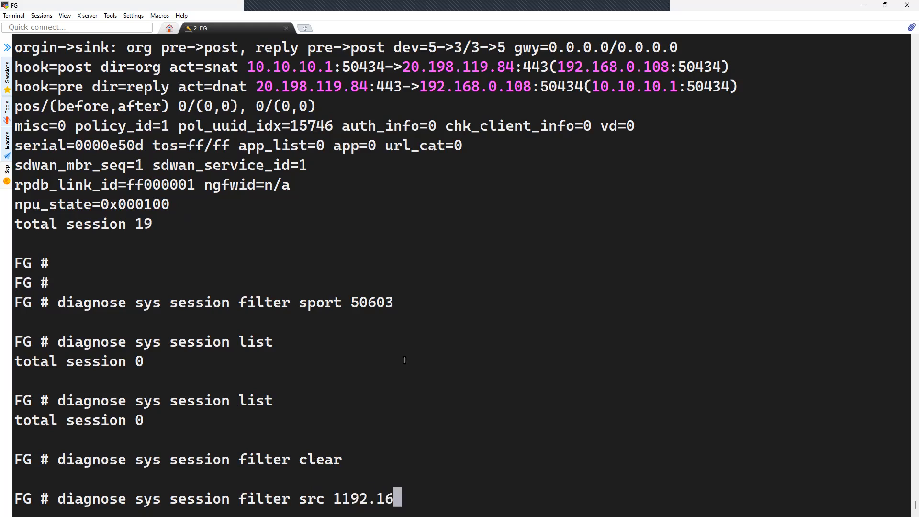
pyautogui.write('8')
pyautogui.press('BackSpace')
pyautogui.press('BackSpace')
pyautogui.press('BackSpace')
pyautogui.press('BackSpace')
pyautogui.press('BackSpace')
pyautogui.press('BackSpace')
pyautogui.press('BackSpace')
pyautogui.write('92.168.0.108')
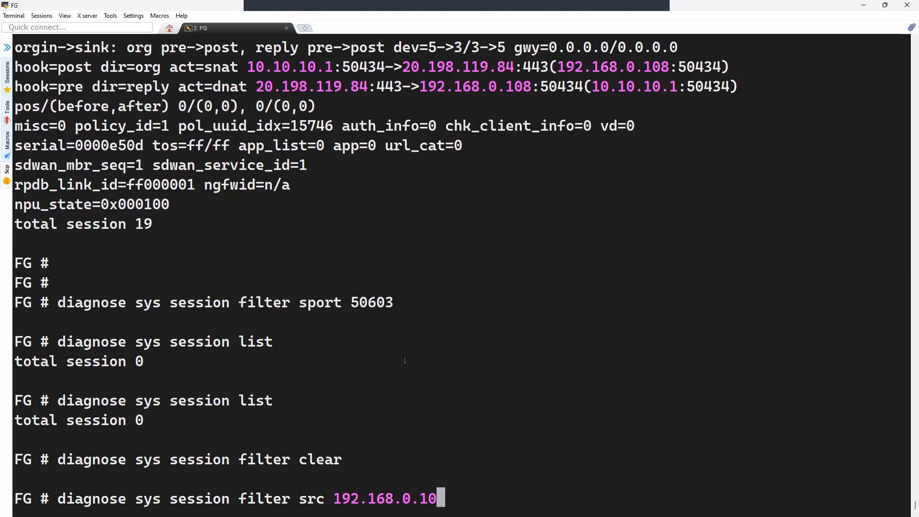
pyautogui.press('Return')
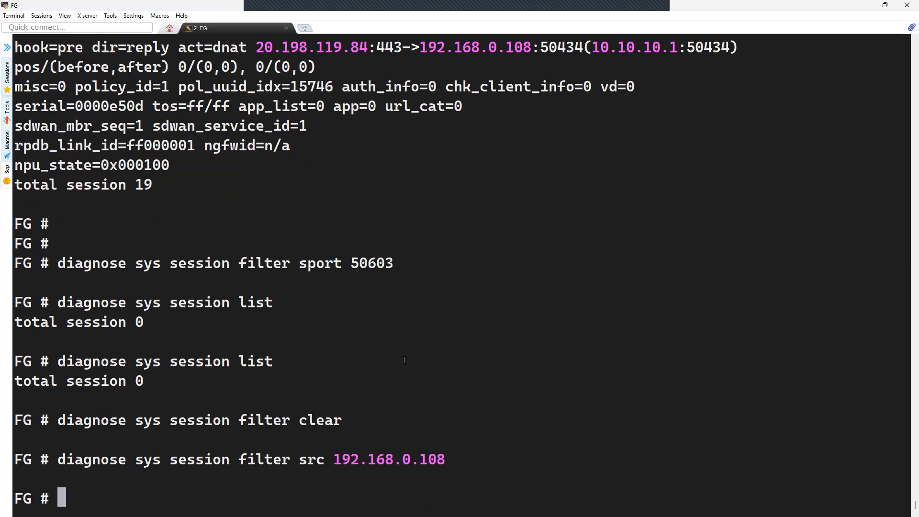
# - List the sessions sourced from 192.168.0.108 with "diagnose sys session list"
pyautogui.press('Up')
pyautogui.press('Up')
pyautogui.press('Up')
pyautogui.press('Return')
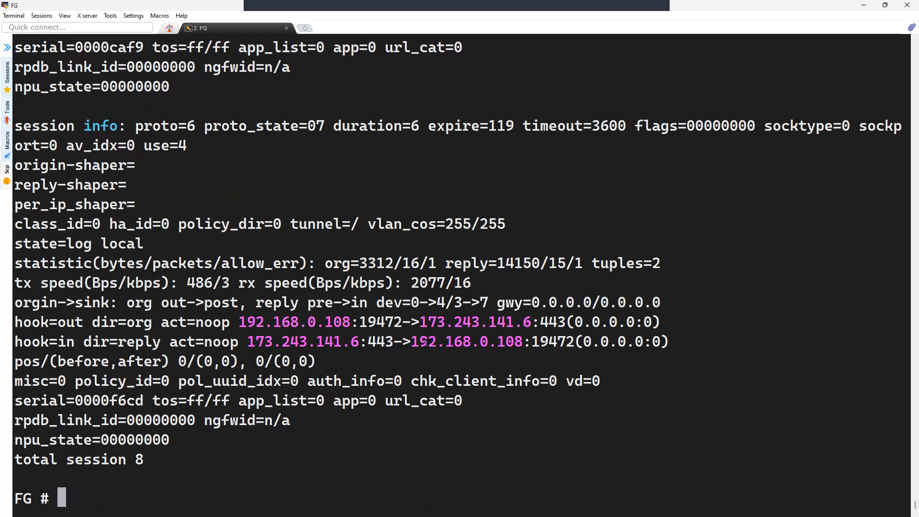
# - Examine the hook lines of the sessions sourced from 192.168.0.108, highlighting that address in the ICMP session to 8.8.8.8
pyautogui.scroll(1, 422, 331)
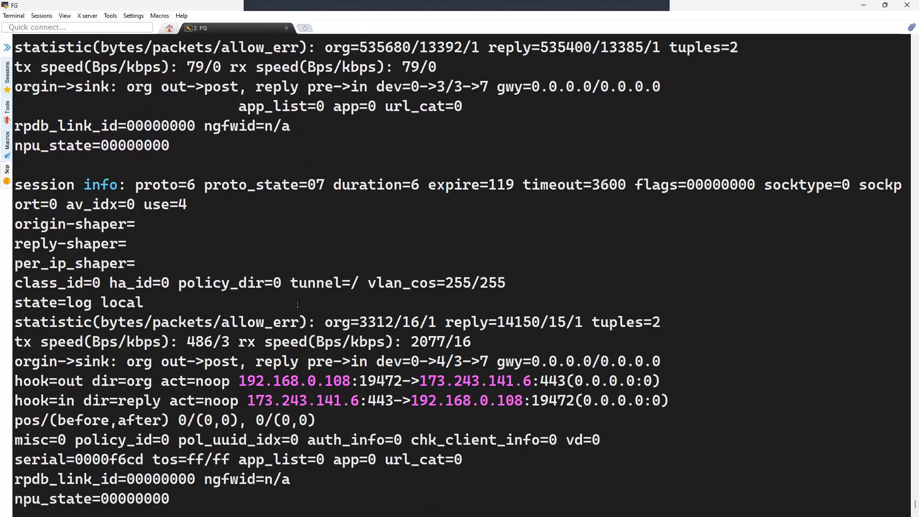
pyautogui.scroll(3, 416, 327)
pyautogui.moveTo(238, 283); pyautogui.dragTo(349, 283)
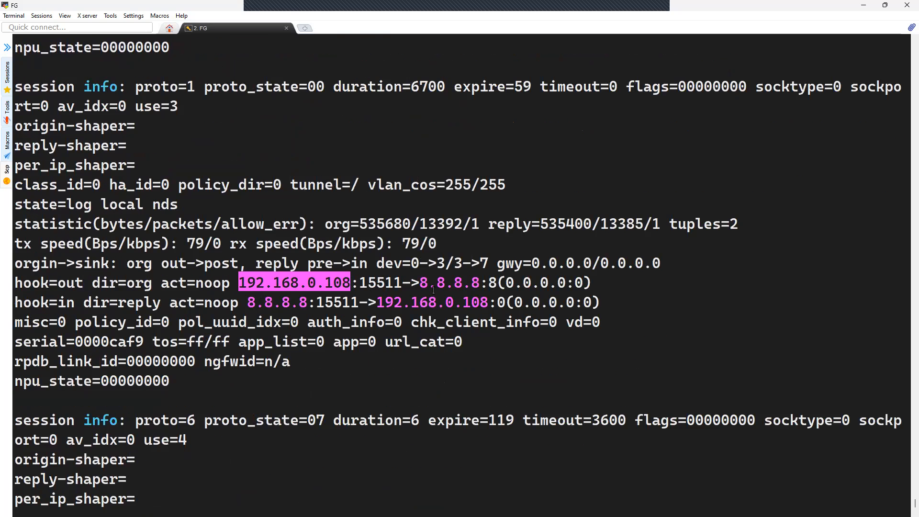
pyautogui.doubleClick(390, 303)
pyautogui.scroll(12, 373, 292)
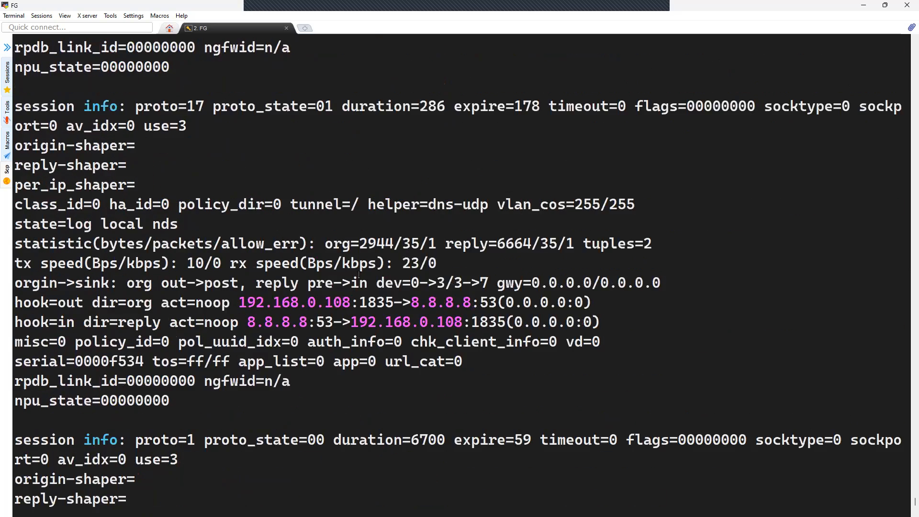
pyautogui.moveTo(403, 323); pyautogui.dragTo(529, 323)
pyautogui.scroll(4, 430, 302)
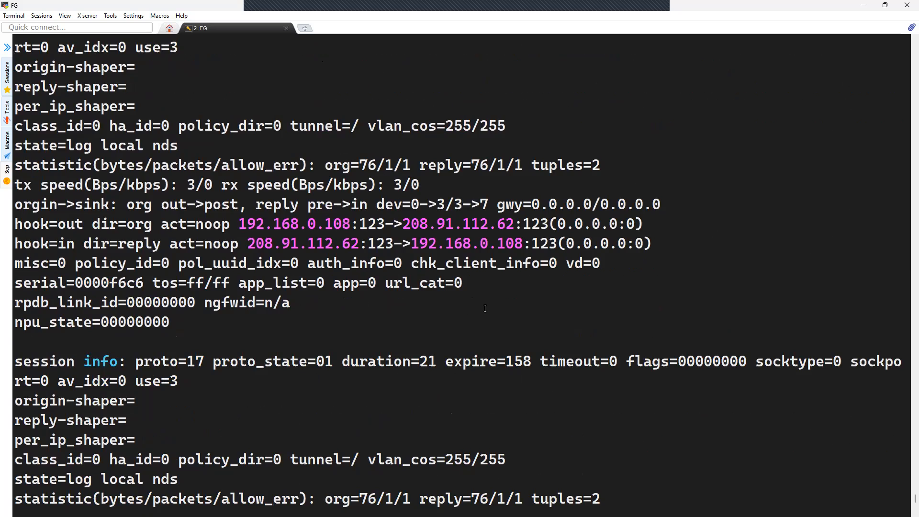
pyautogui.scroll(6, 481, 307)
pyautogui.scroll(-1, 478, 306)
pyautogui.scroll(7, 459, 303)
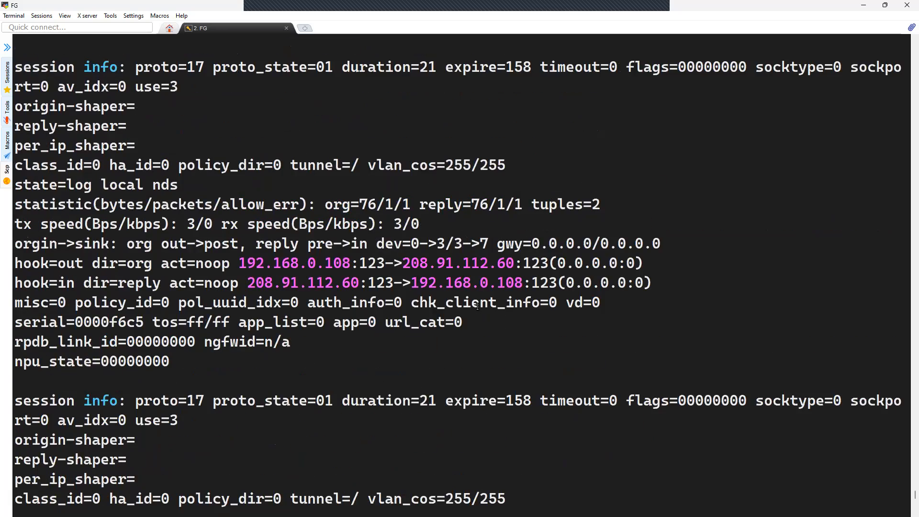
# - Return to the earlier listing and highlight the SNAT and DNAT hook lines of the client session from port 50434 to 20.198.119.84:443
pyautogui.scroll(9, 445, 299)
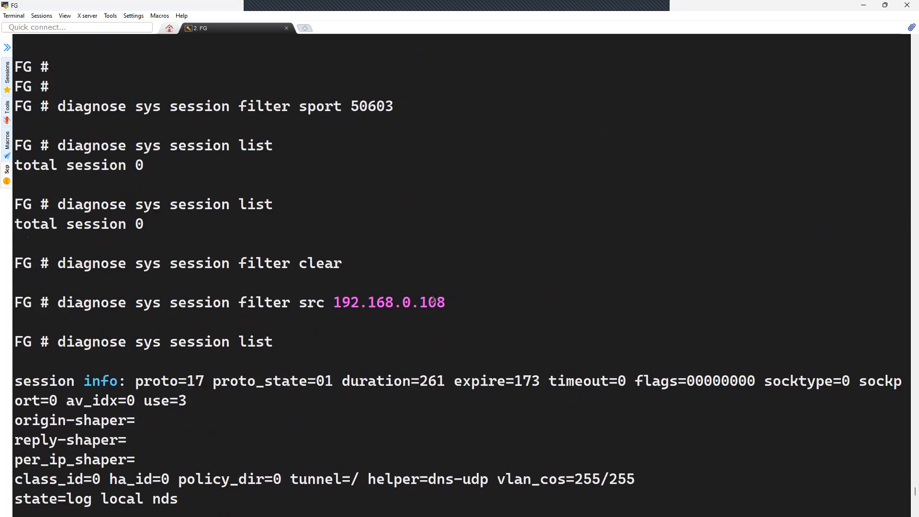
pyautogui.scroll(2, 431, 288)
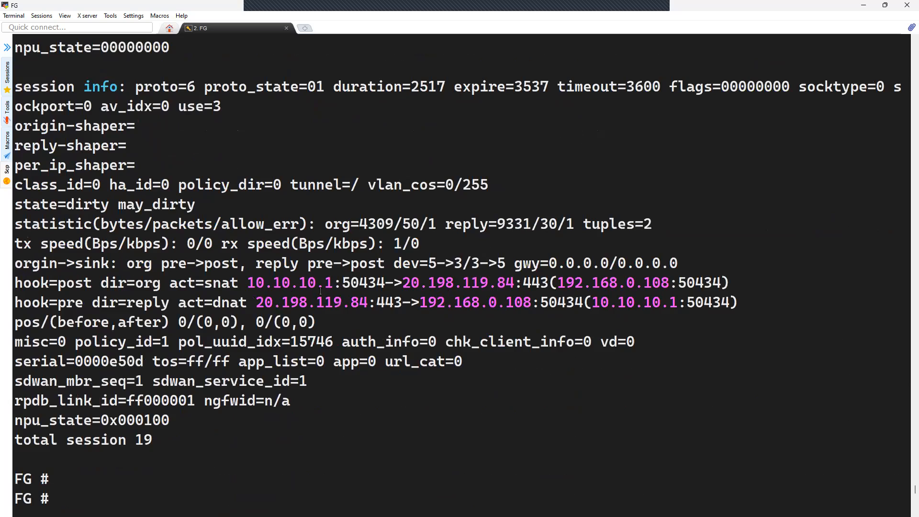
pyautogui.moveTo(246, 279); pyautogui.dragTo(555, 321)
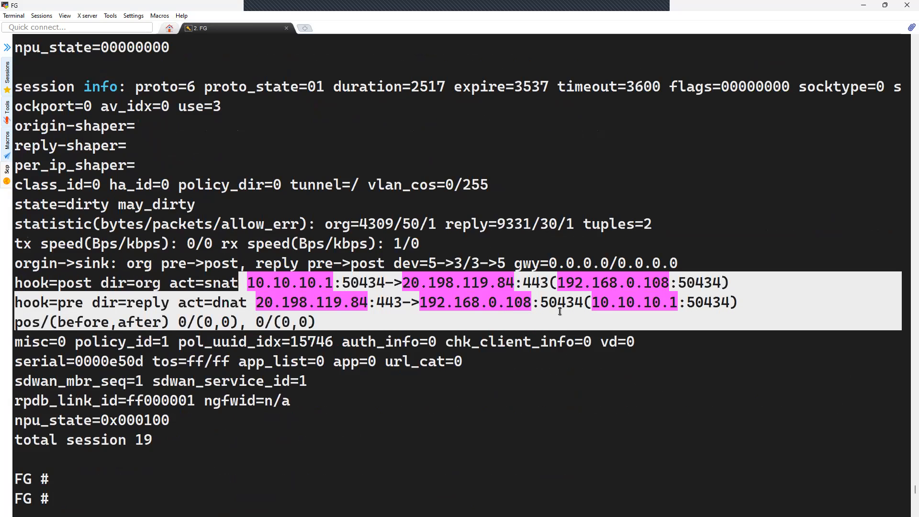
# - Highlight the translated source port 50434 in the SNAT hook line and return to the command prompt
pyautogui.click(688, 293)
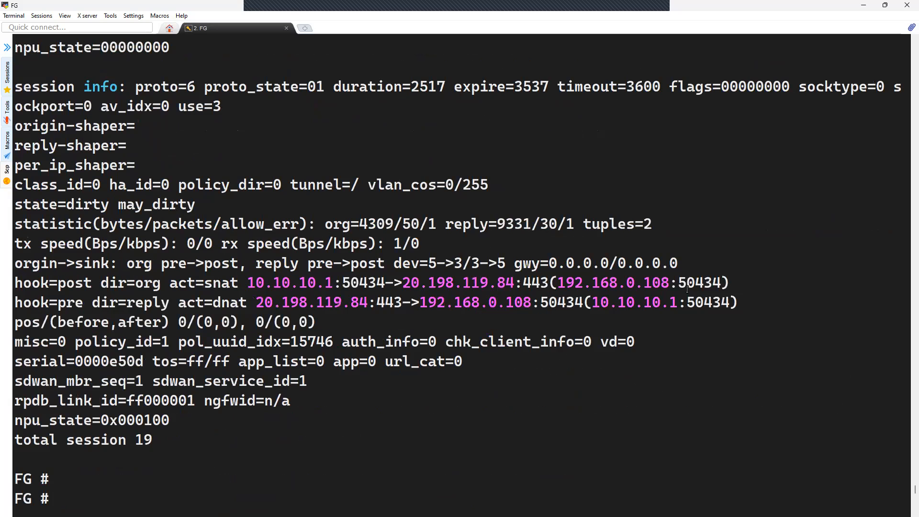
pyautogui.moveTo(678, 282); pyautogui.dragTo(728, 282)
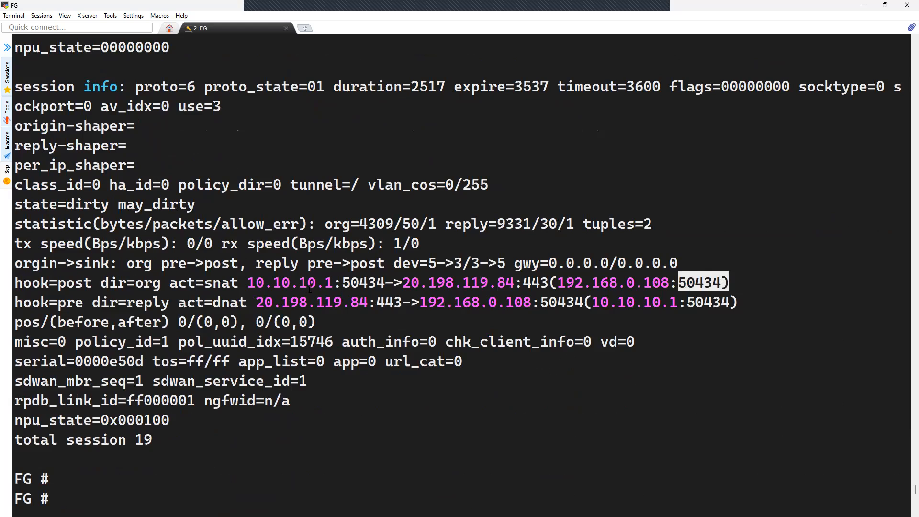
pyautogui.scroll(-20, 310, 290)
pyautogui.scroll(-12, 333, 337)
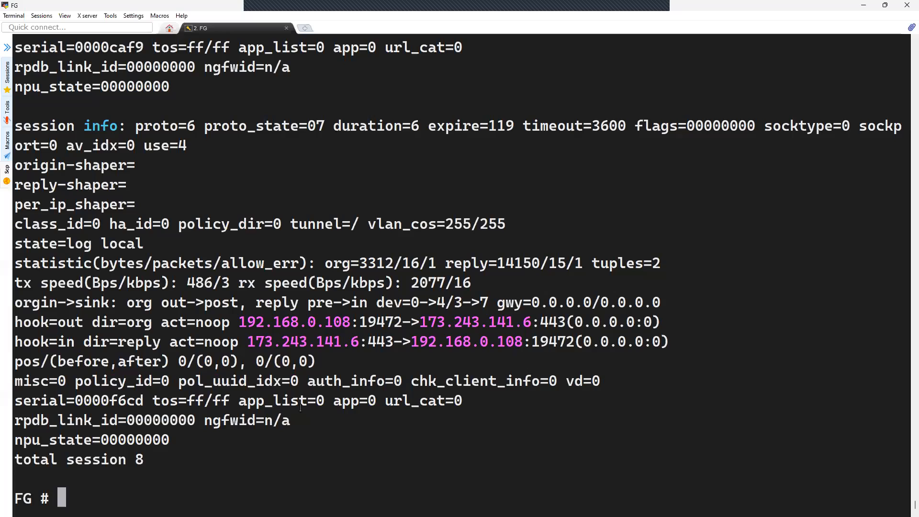
# - Filter the sessions by the client source address with "diagnose sys session filter src 10.10.10.1"
pyautogui.press('Return')
pyautogui.press('Return')
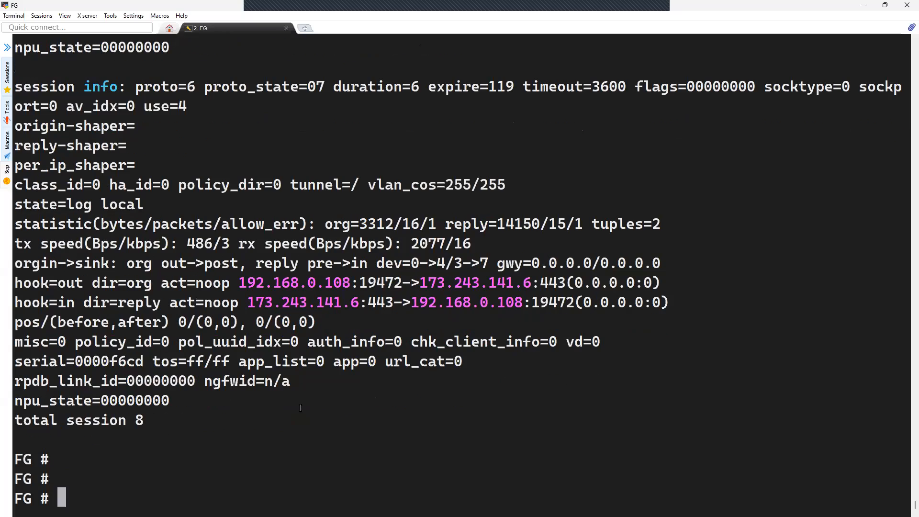
pyautogui.write('diagnose sys session filter src 192.168.0.108')
pyautogui.press('BackSpace')
pyautogui.press('BackSpace')
pyautogui.press('BackSpace')
pyautogui.press('BackSpace')
pyautogui.press('BackSpace')
pyautogui.press('BackSpace')
pyautogui.press('BackSpace')
pyautogui.press('BackSpace')
pyautogui.press('BackSpace')
pyautogui.press('BackSpace')
pyautogui.press('BackSpace')
pyautogui.press('BackSpace')
pyautogui.press('BackSpace')
pyautogui.write('10.10.10.1')
pyautogui.press('Return')
# - List the client's sessions with "diagnose sys session list" and highlight source port 50635 in the session to 10.10.10.108:4433
pyautogui.write('diagnose sys session list')
pyautogui.press('Return')
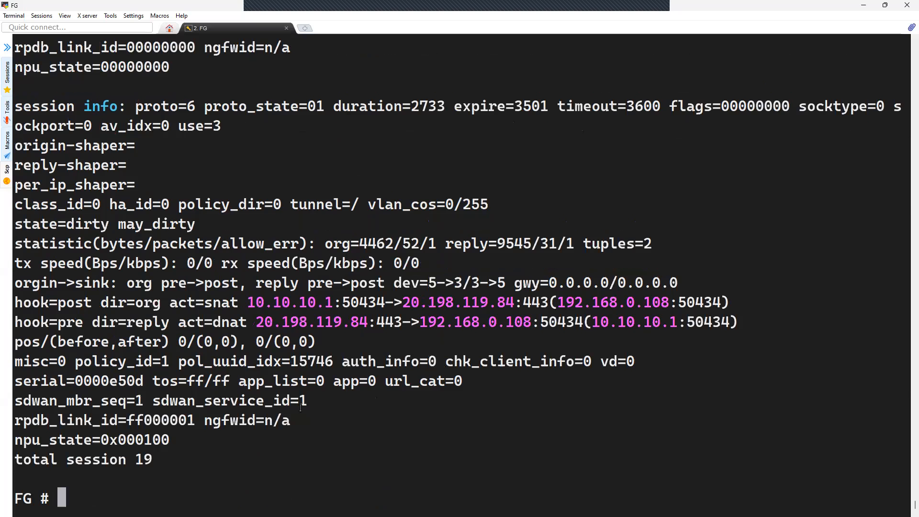
pyautogui.scroll(6, 300, 407)
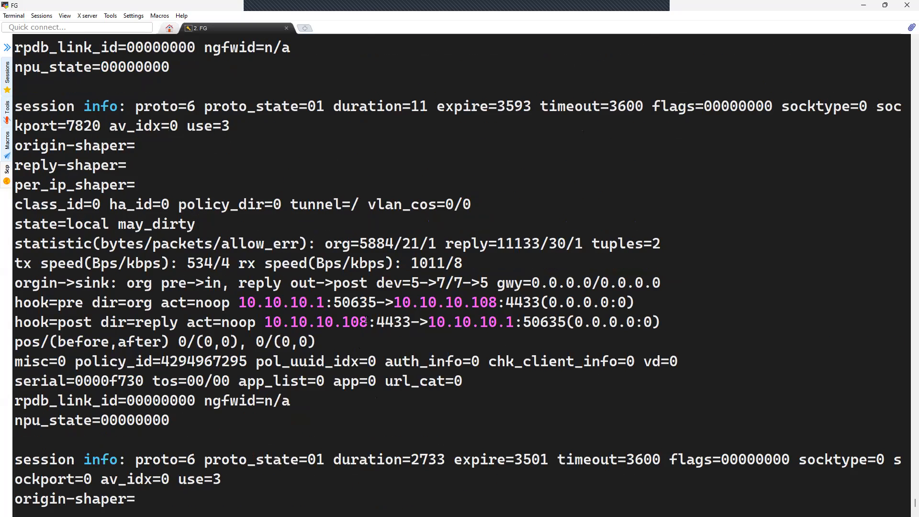
pyautogui.moveTo(334, 303); pyautogui.dragTo(370, 302)
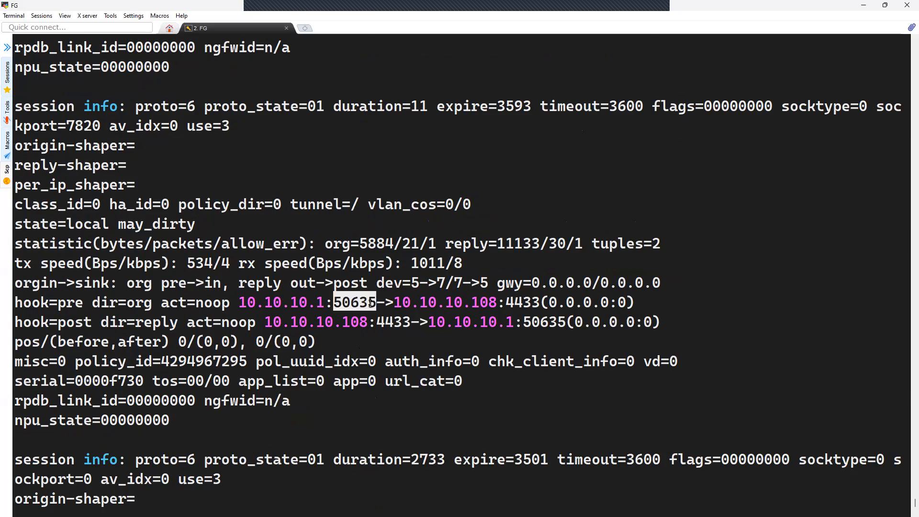
# - Remove the current session filter with "diagnose sys session filter clear"
pyautogui.scroll(-6, 399, 413)
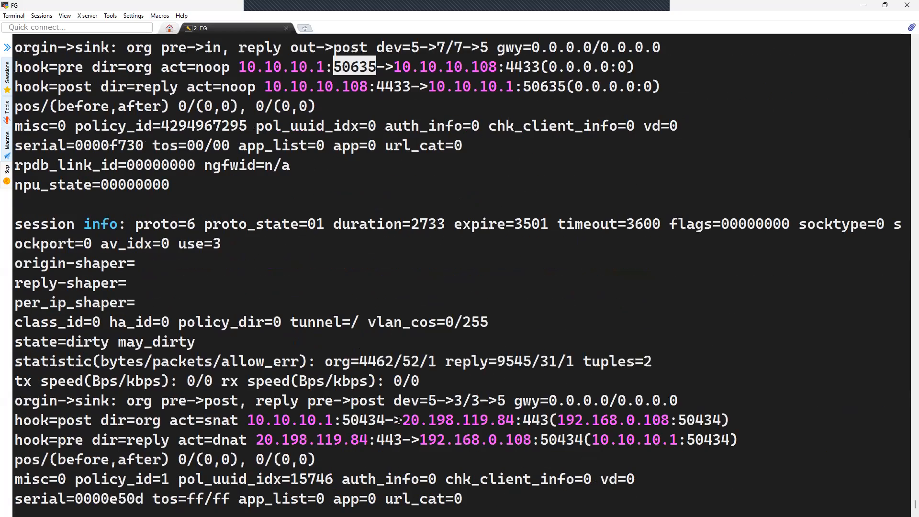
pyautogui.press('Up')
pyautogui.press('Up')
pyautogui.press('Up')
pyautogui.press('Up')
pyautogui.press('Up')
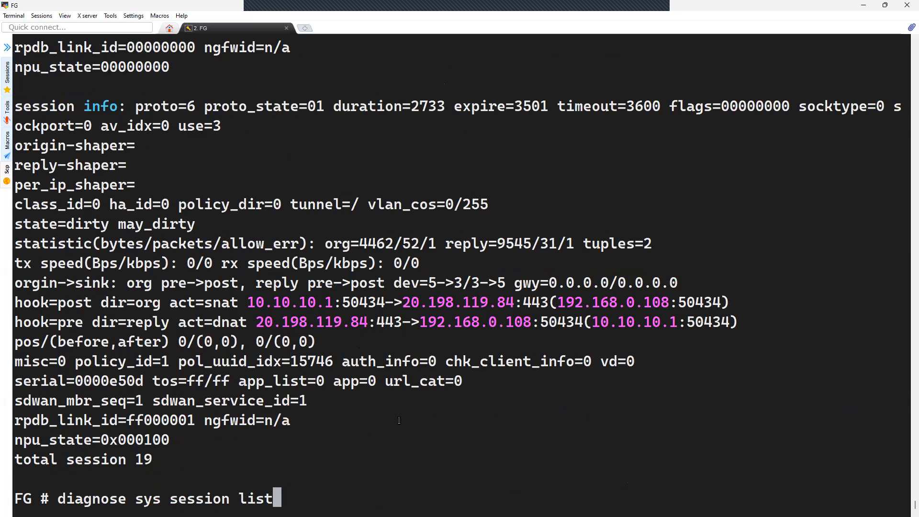
pyautogui.press('Down')
pyautogui.press('Up')
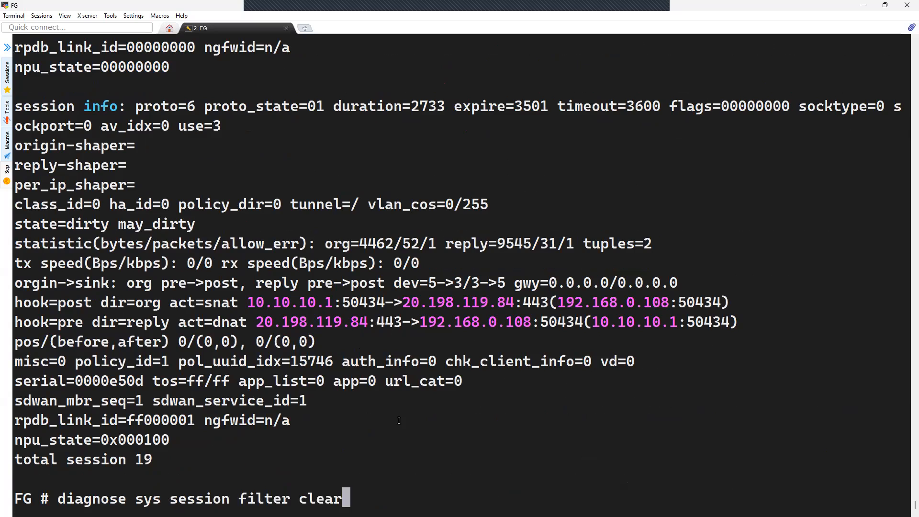
pyautogui.press('Return')
# - Filter the sessions by source port with "diagnose sys session filter sport 50635"
pyautogui.press('Up')
pyautogui.press('BackSpace')
pyautogui.press('BackSpace')
pyautogui.press('BackSpace')
pyautogui.press('BackSpace')
pyautogui.press('BackSpace')
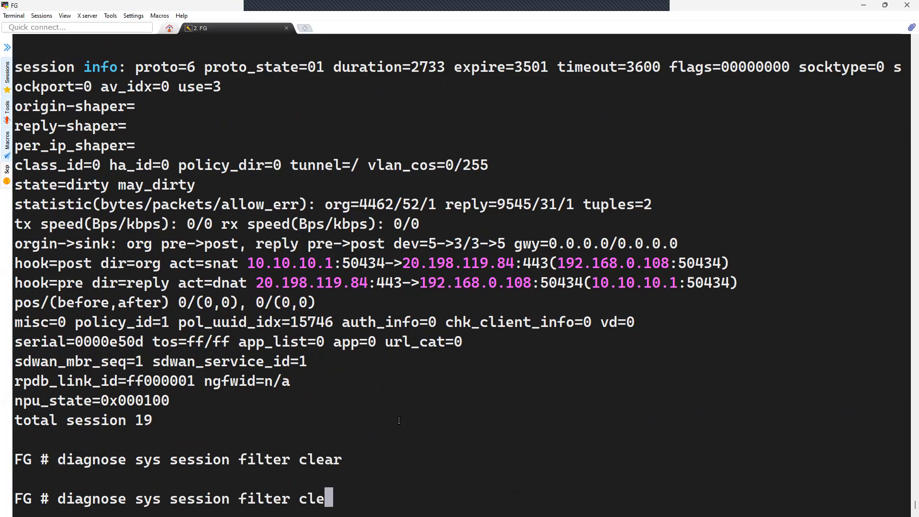
pyautogui.write('s')
pyautogui.press('Tab')
pyautogui.press('Tab')
pyautogui.press('Tab')
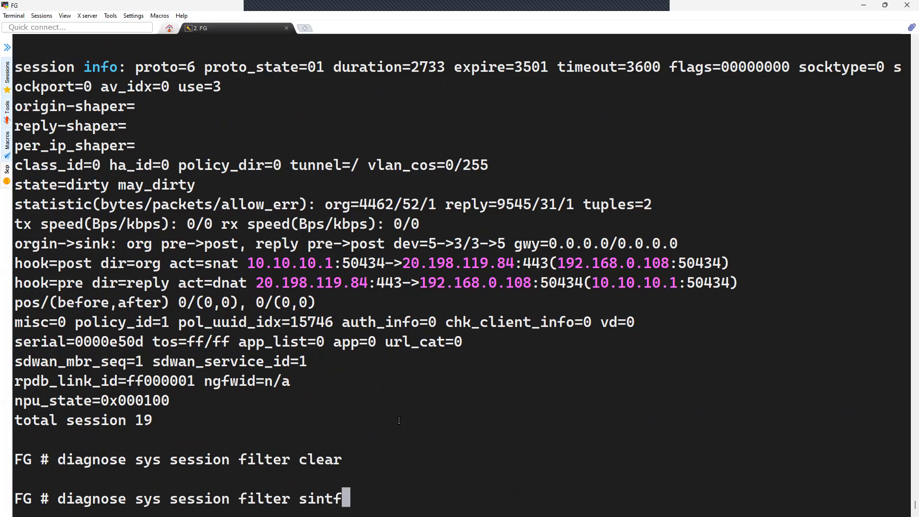
pyautogui.write('50')
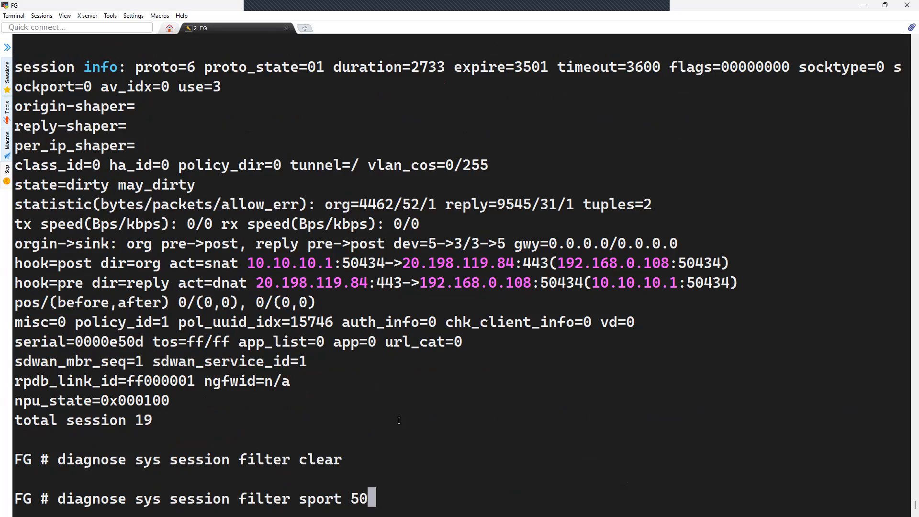
pyautogui.write('635')
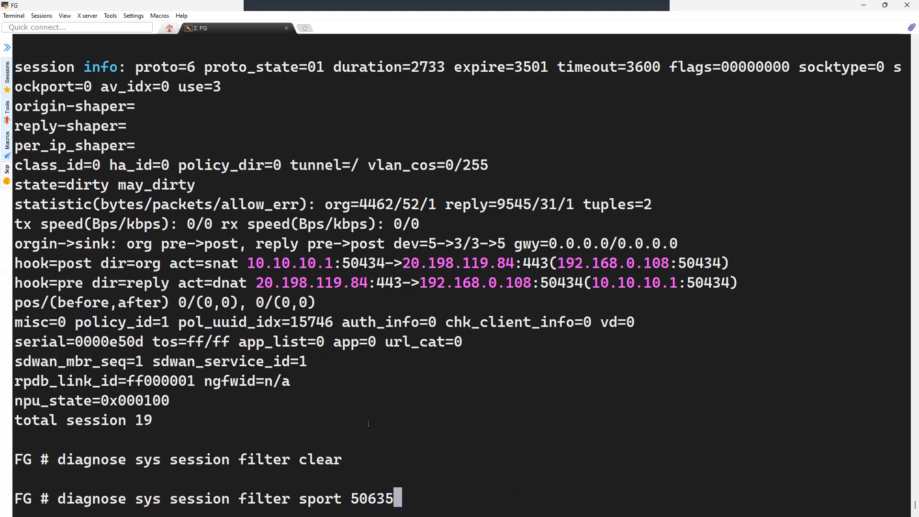
pyautogui.scroll(4, 382, 406)
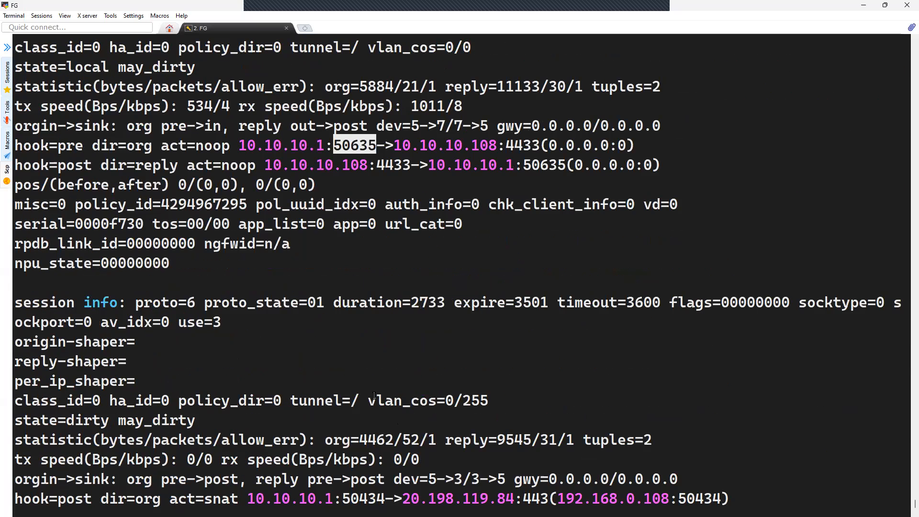
pyautogui.scroll(-4, 374, 400)
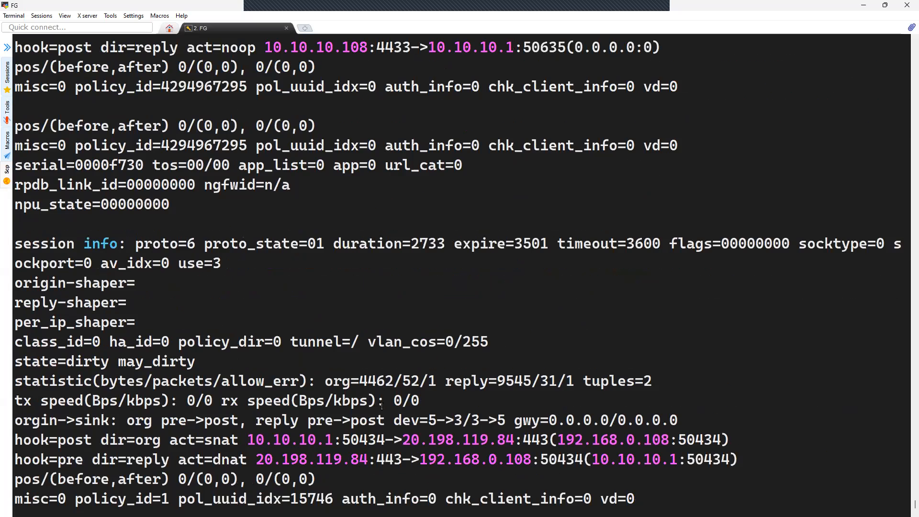
pyautogui.press('Return')
# - List the source-port-filtered sessions with "diagnose sys session list" and highlight the client address 10.10.10.1 in the hook=pre line
pyautogui.press('Up')
pyautogui.press('Up')
pyautogui.press('Up')
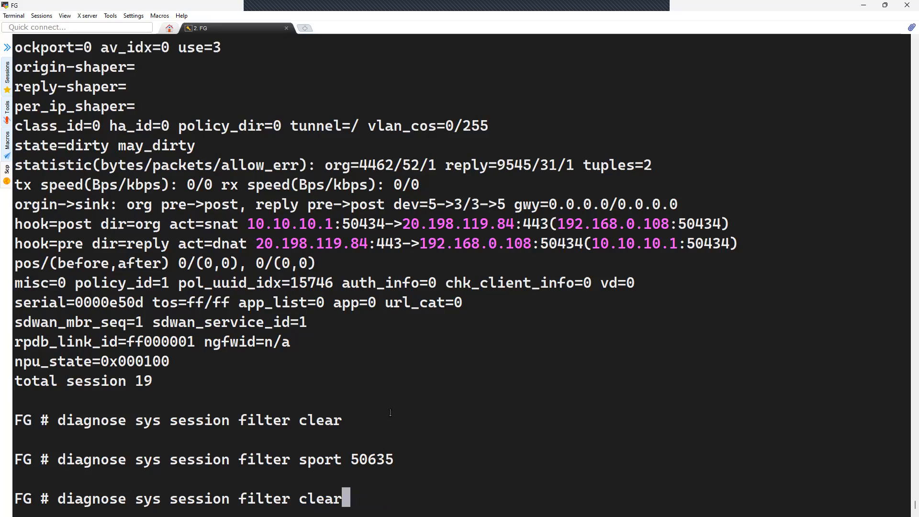
pyautogui.press('Return')
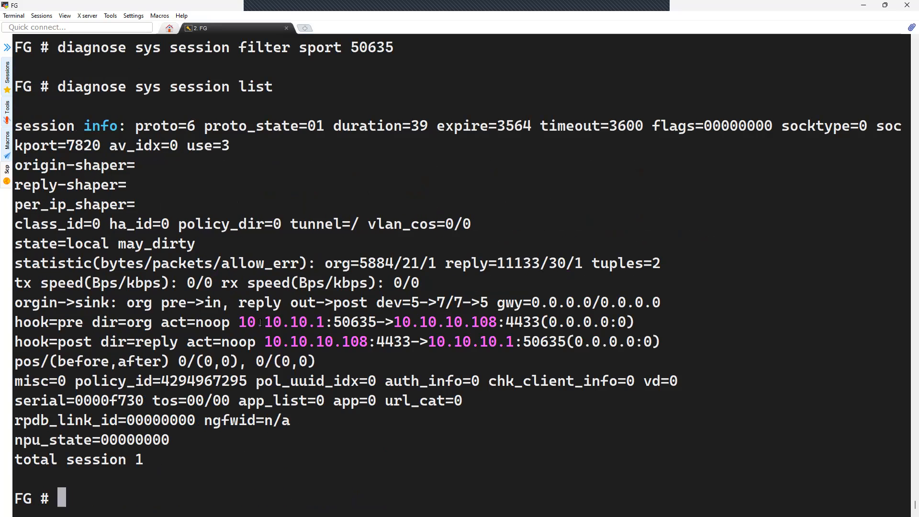
pyautogui.moveTo(240, 322); pyautogui.dragTo(323, 324)
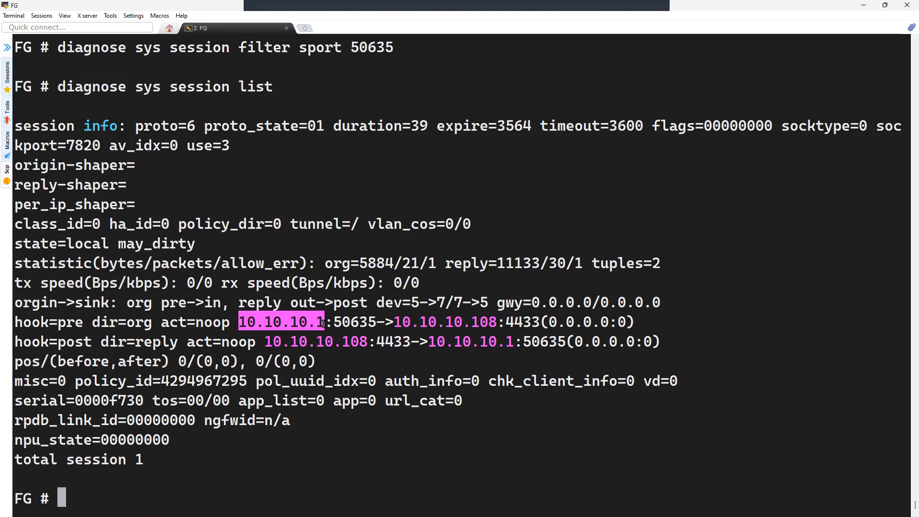
# - Compare the filtered session with the preceding listing and highlight source port 50635 in its hook=pre line
pyautogui.scroll(7, 425, 339)
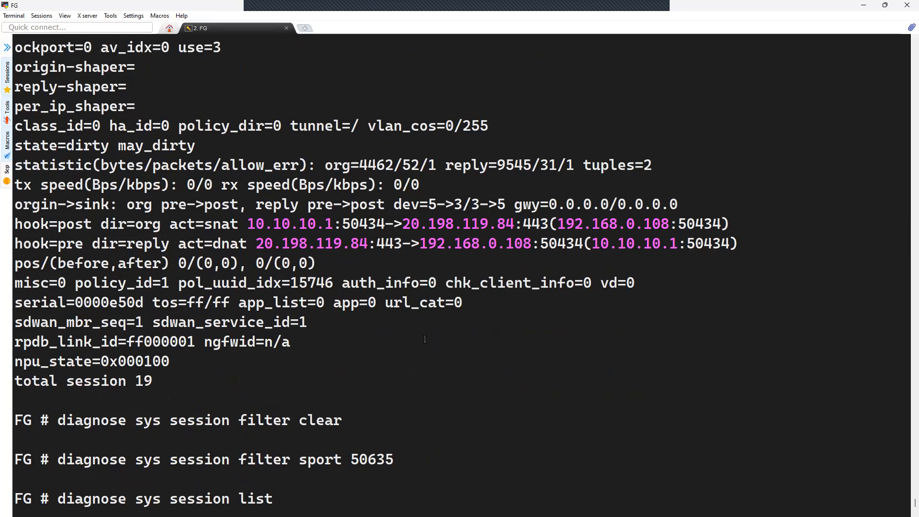
pyautogui.scroll(6, 425, 339)
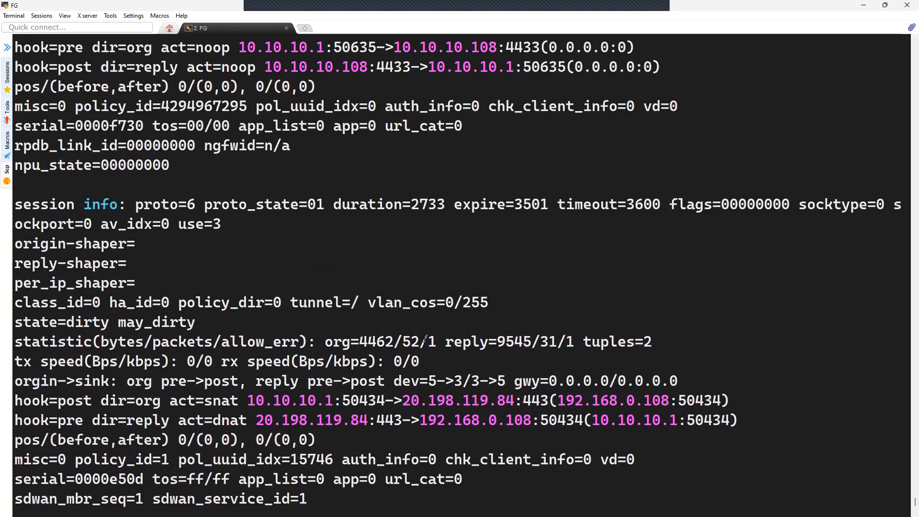
pyautogui.scroll(-13, 425, 339)
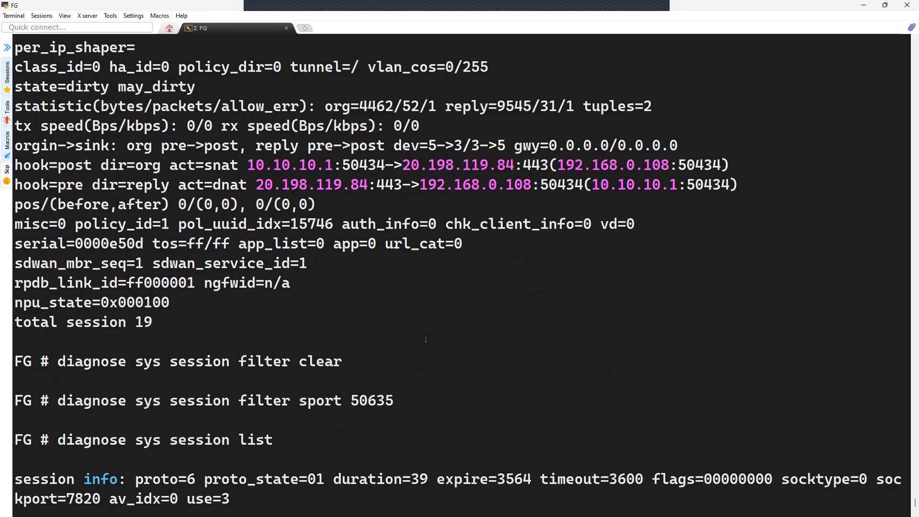
pyautogui.click(364, 396)
pyautogui.moveTo(334, 322); pyautogui.dragTo(369, 322)
pyautogui.click(249, 328)
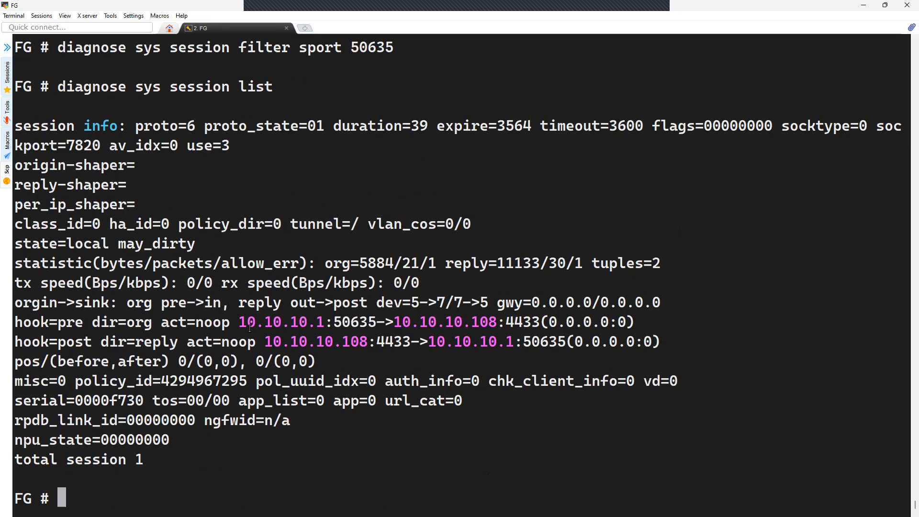
# - Highlight the client address 10.10.10.1, proxy address 10.10.10.108, proxy port 4433 and client socket 10.10.10.1:50635 in the filtered session's hook=pre line
pyautogui.moveTo(240, 323); pyautogui.dragTo(321, 322)
pyautogui.click(467, 324)
pyautogui.moveTo(395, 322); pyautogui.dragTo(495, 322)
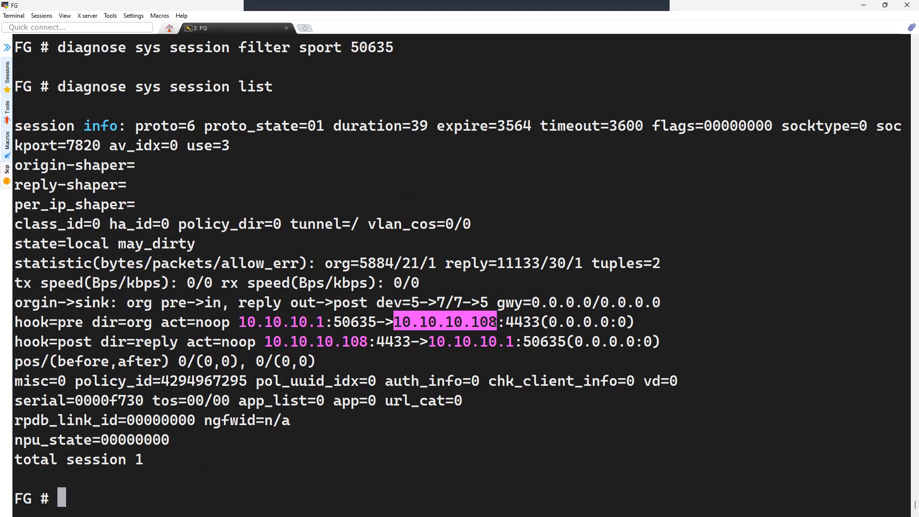
pyautogui.click(496, 324)
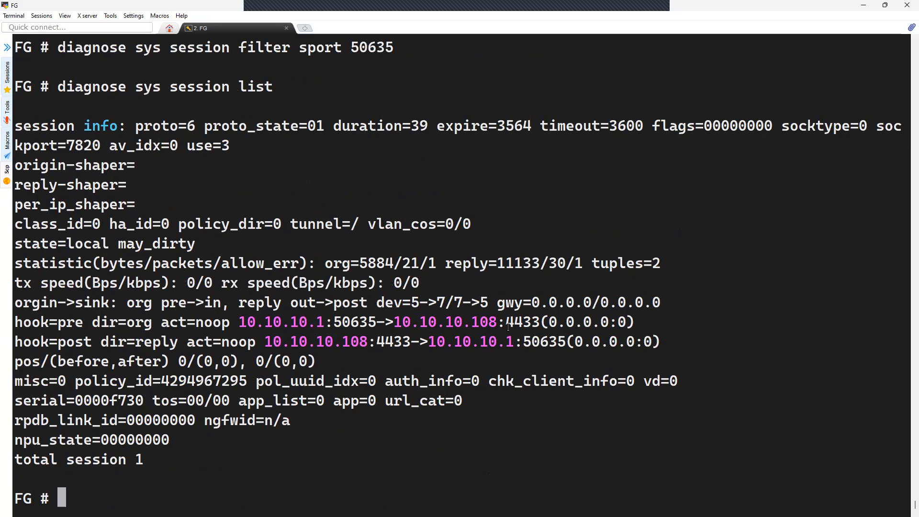
pyautogui.moveTo(506, 323); pyautogui.dragTo(534, 323)
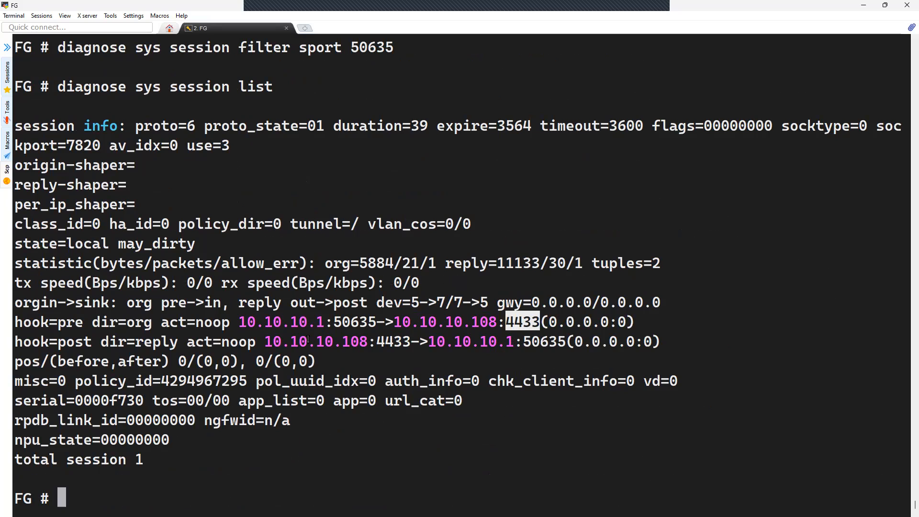
pyautogui.moveTo(239, 322); pyautogui.dragTo(378, 322)
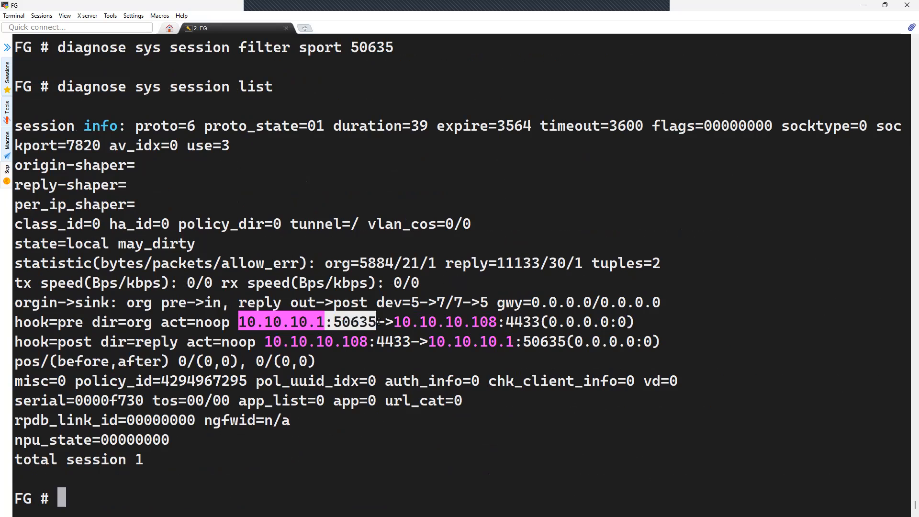
# - Compare client ports by highlighting 50434 in the earlier SNAT session to 20.198.119.84 and 50635 in the filtered proxy session
pyautogui.scroll(2, 434, 333)
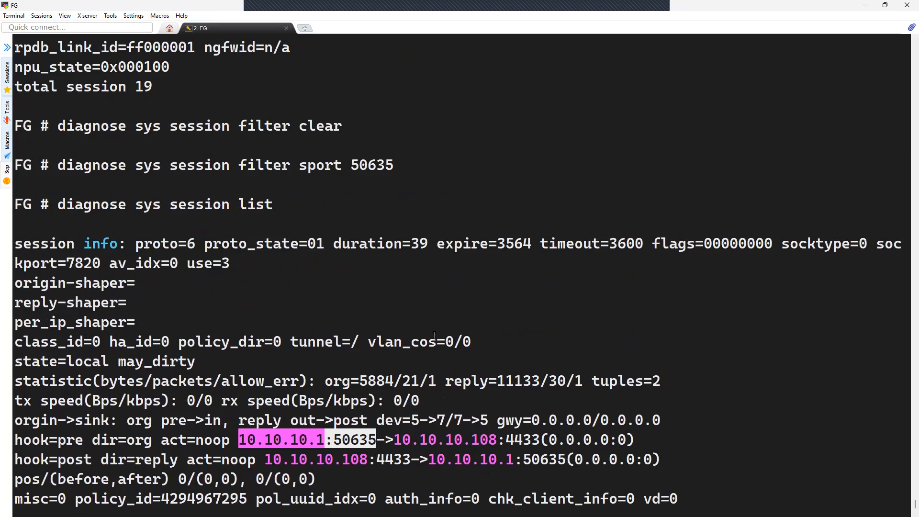
pyautogui.scroll(-2, 434, 335)
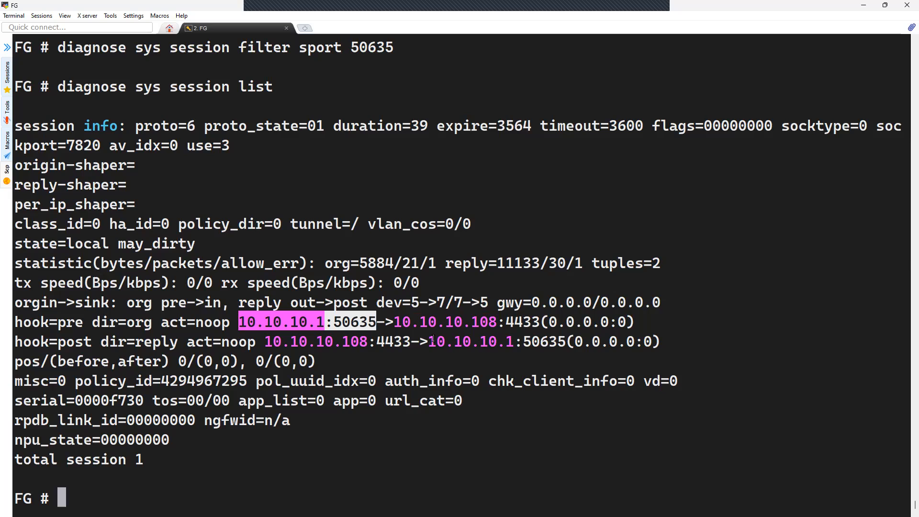
pyautogui.scroll(6, 433, 338)
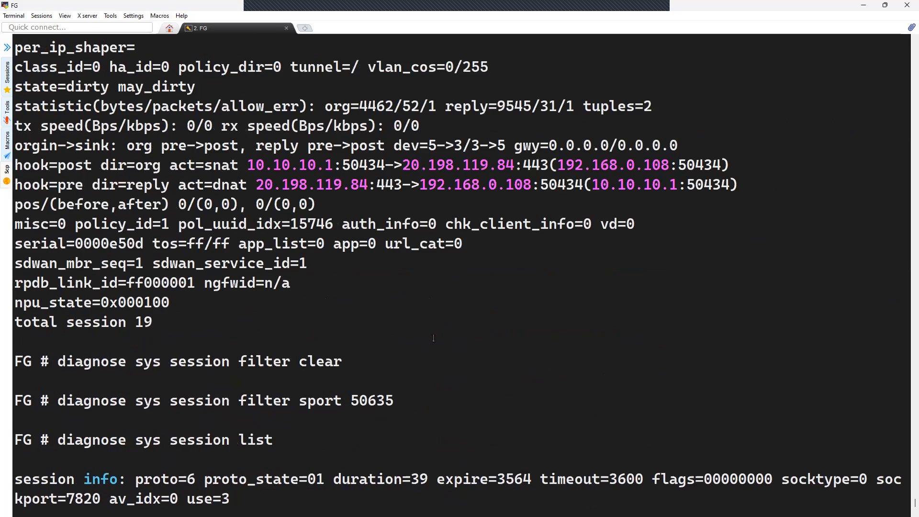
pyautogui.scroll(3, 434, 339)
pyautogui.moveTo(342, 340); pyautogui.dragTo(393, 340)
pyautogui.scroll(-3, 411, 367)
pyautogui.scroll(-6, 411, 366)
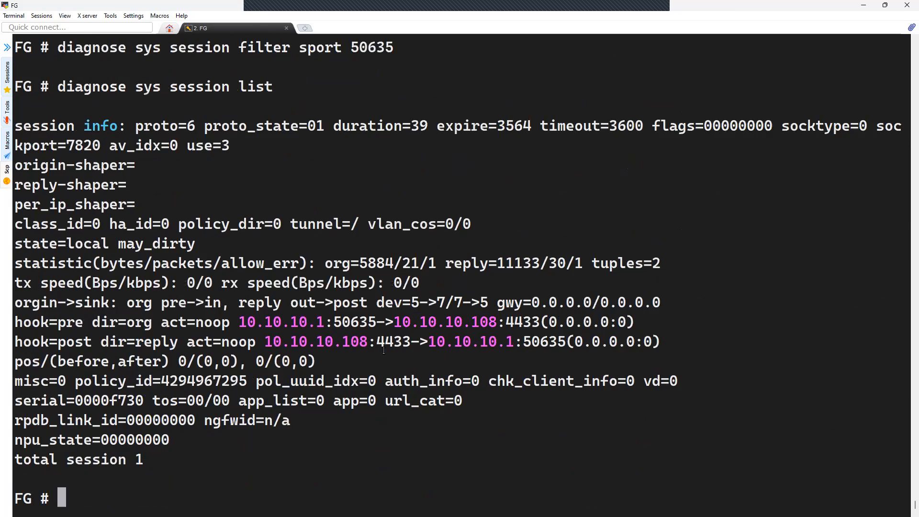
pyautogui.moveTo(334, 323); pyautogui.dragTo(385, 324)
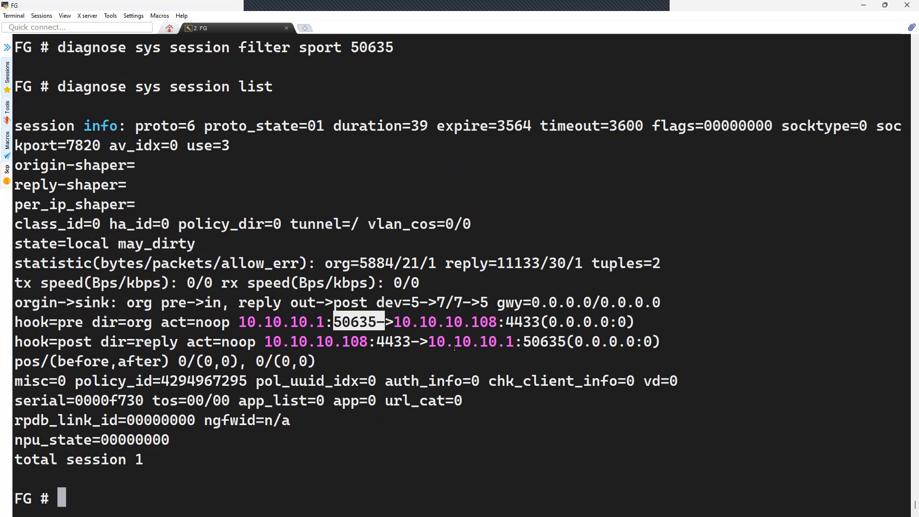
# - Review the earlier unfiltered session listing, comparing the client sessions to proxy 10.10.10.108:4433 with the SNAT session to 20.198.119.84
pyautogui.scroll(8, 455, 347)
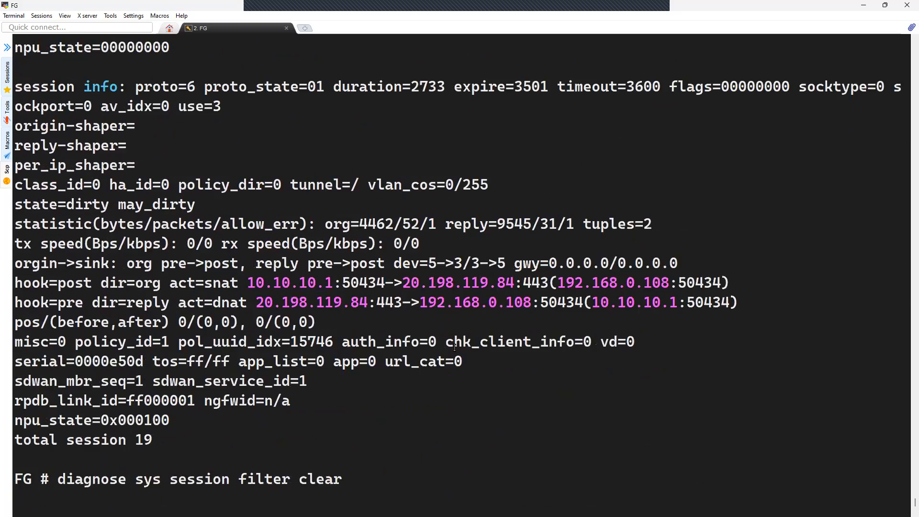
pyautogui.scroll(5, 455, 347)
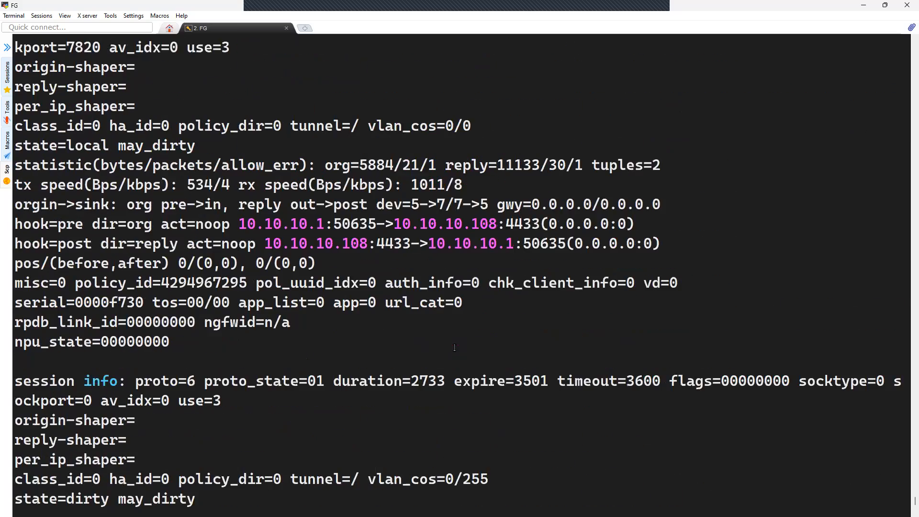
pyautogui.scroll(7, 454, 347)
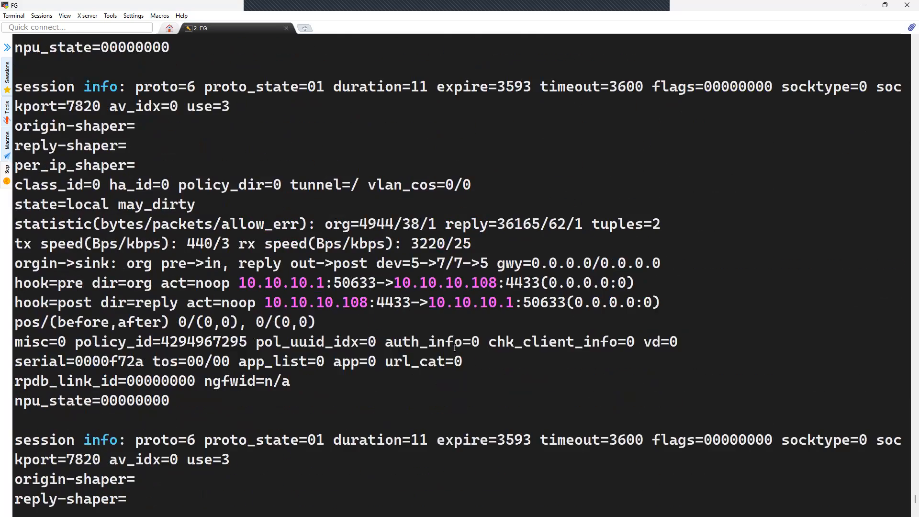
pyautogui.scroll(4, 455, 347)
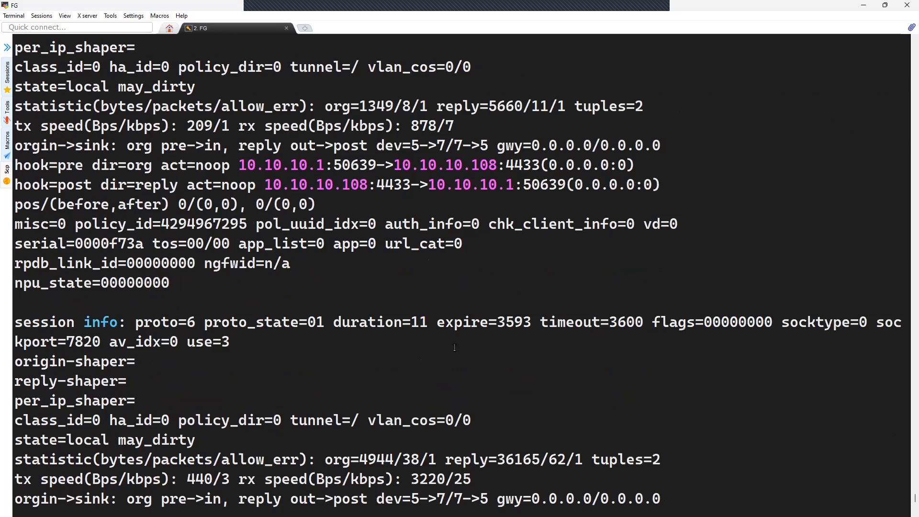
pyautogui.scroll(3, 454, 347)
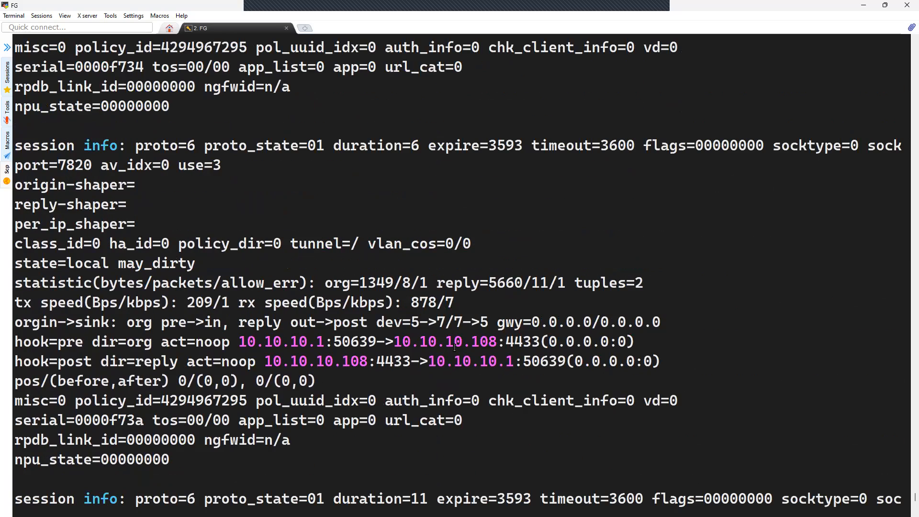
pyautogui.scroll(15, 454, 347)
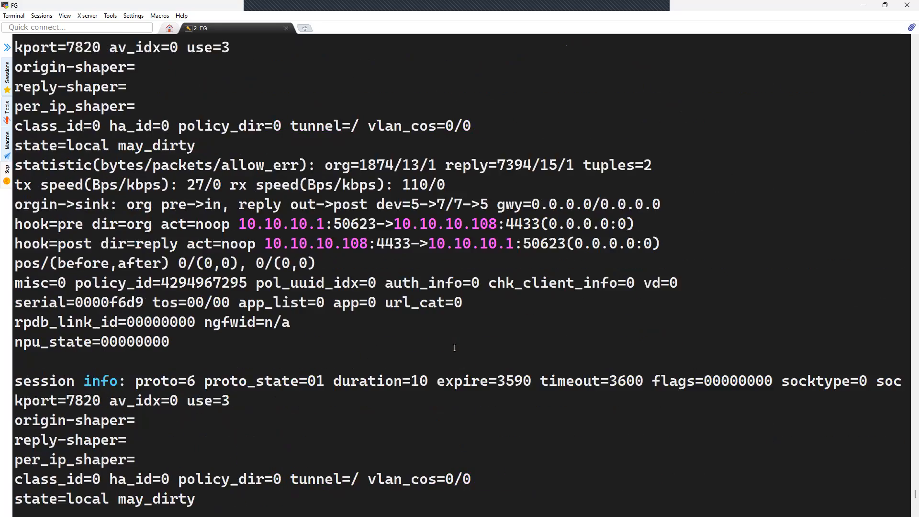
pyautogui.scroll(10, 454, 347)
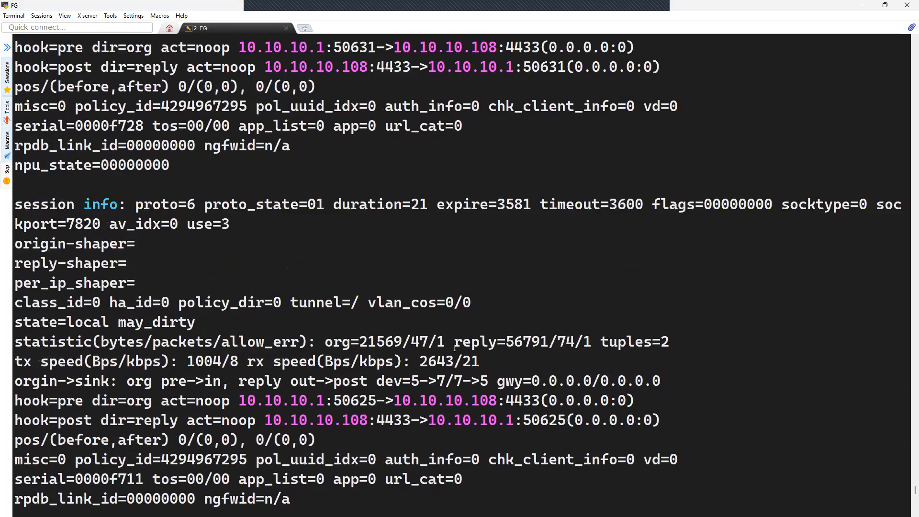
pyautogui.scroll(10, 454, 346)
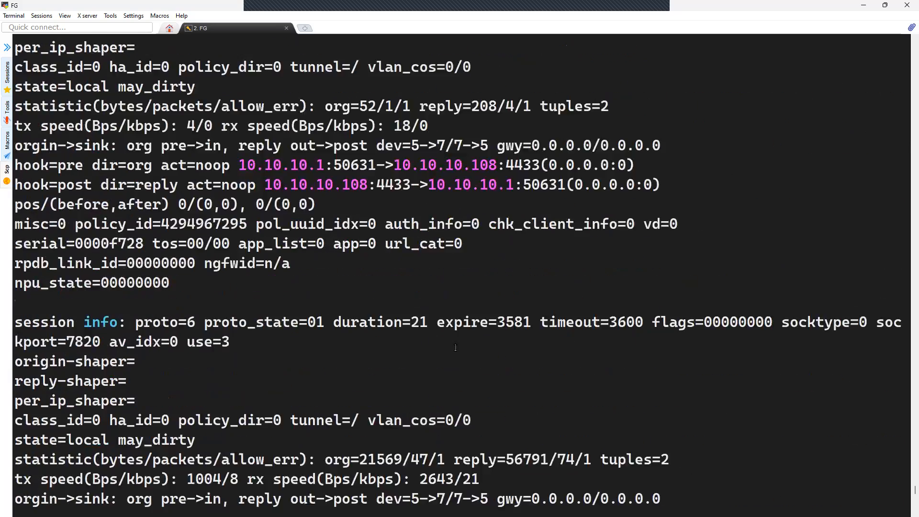
pyautogui.scroll(-10, 460, 348)
pyautogui.scroll(-15, 460, 355)
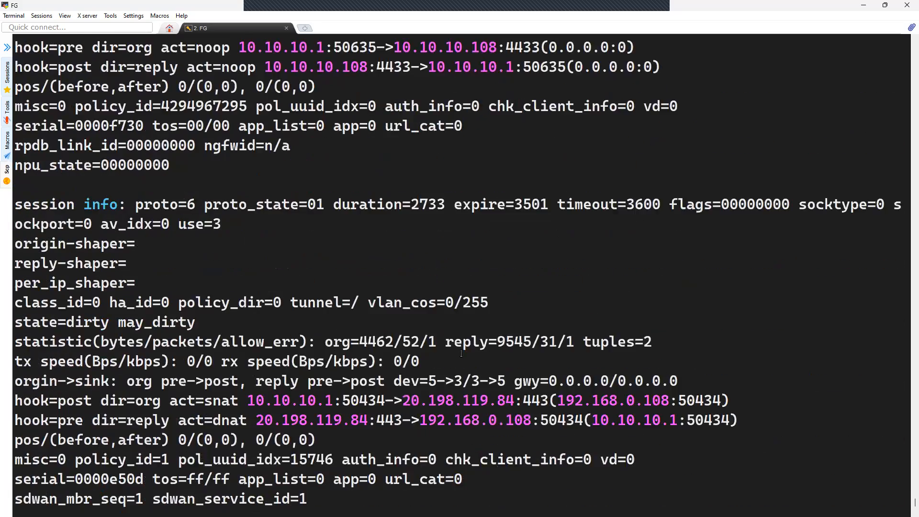
pyautogui.click(386, 401)
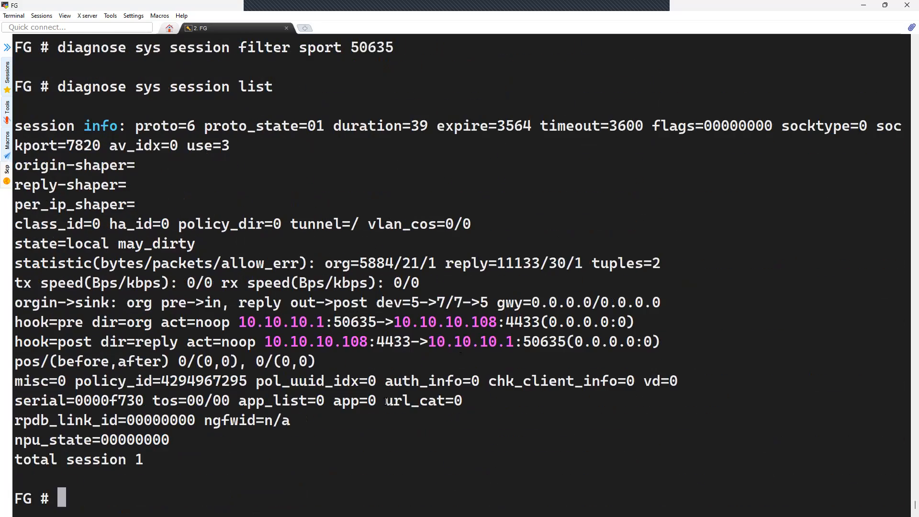
# - List the sessions filtered on source port 50635 again with "diagnose sys session list"
pyautogui.press('Return')
pyautogui.press('Return')
pyautogui.press('Up')
pyautogui.press('Up')
pyautogui.press('Up')
pyautogui.press('Up')
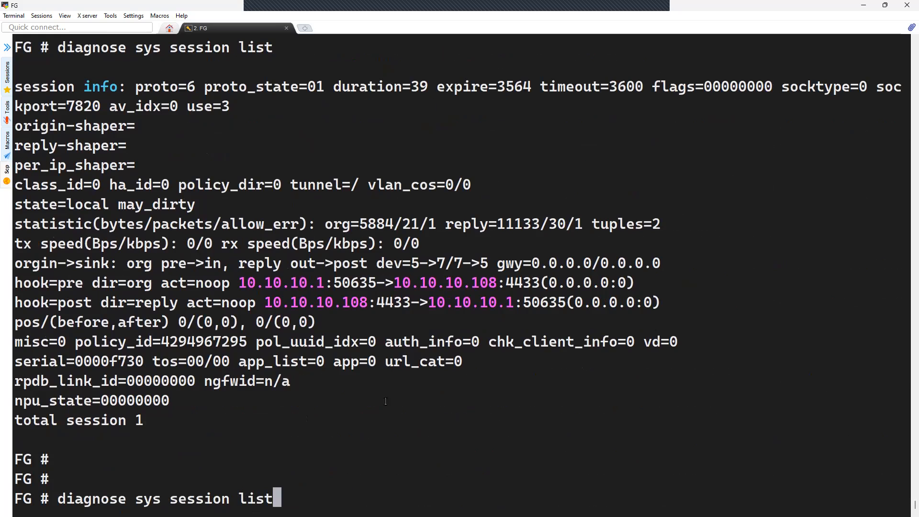
pyautogui.press('Return')
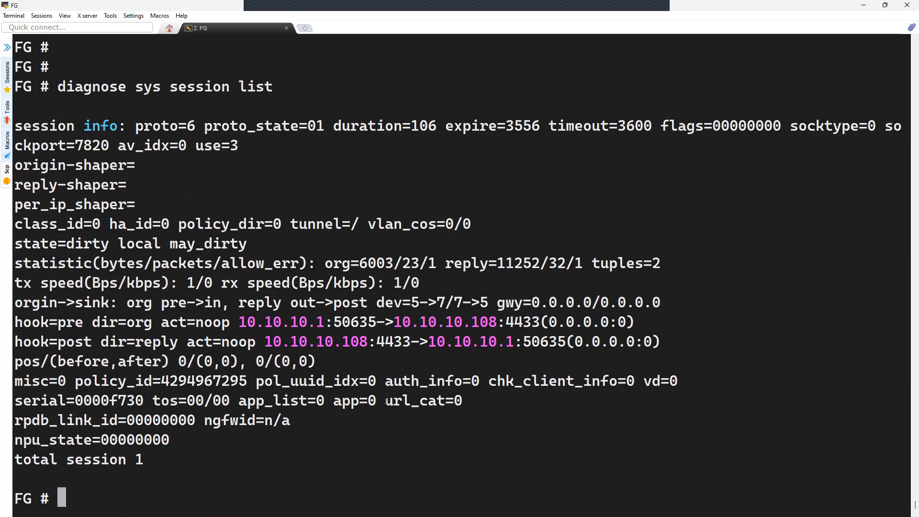
# - Clear the session filter with "diagnose sys session filter clear" and recall "diagnose sys session list" at the prompt
pyautogui.press('Return')
pyautogui.press('Up')
pyautogui.press('Up')
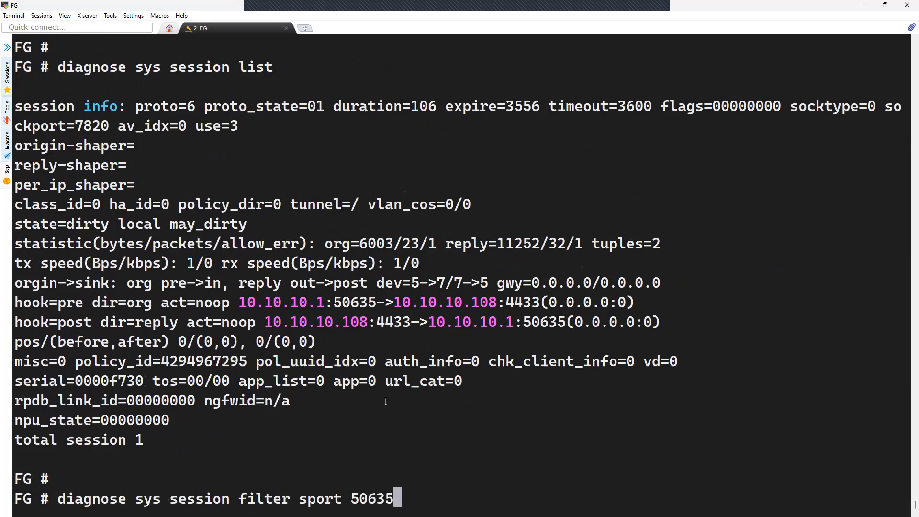
pyautogui.press('Up')
pyautogui.press('Return')
pyautogui.press('Return')
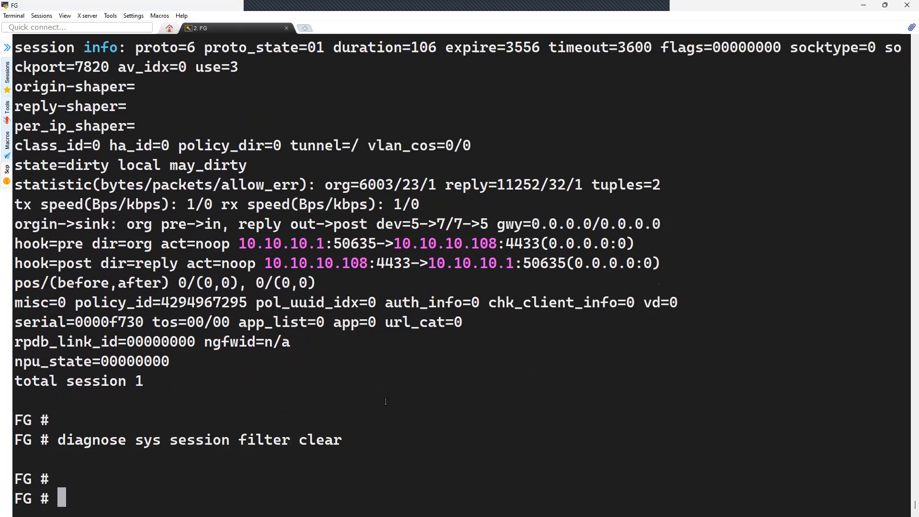
pyautogui.press('Return')
pyautogui.press('Up')
pyautogui.press('Up')
pyautogui.press('BackSpace')
pyautogui.press('BackSpace')
pyautogui.press('BackSpace')
pyautogui.press('BackSpace')
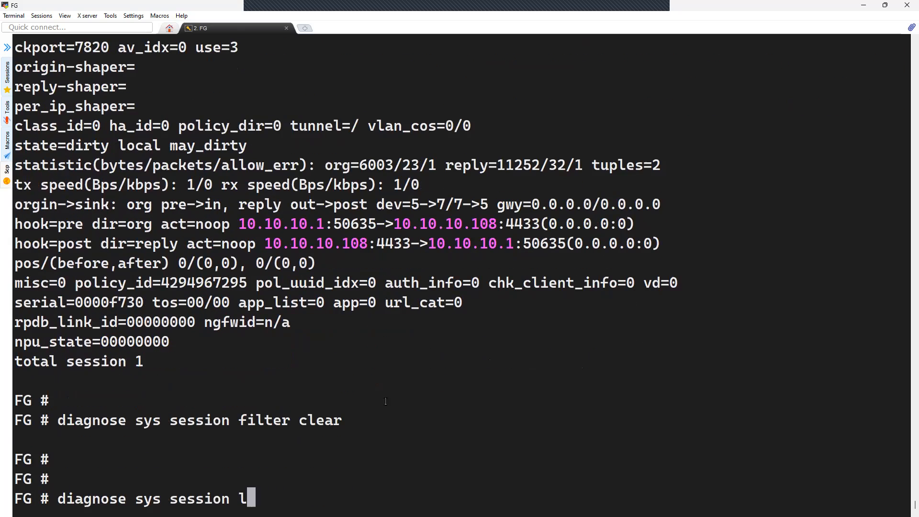
pyautogui.write('filter')
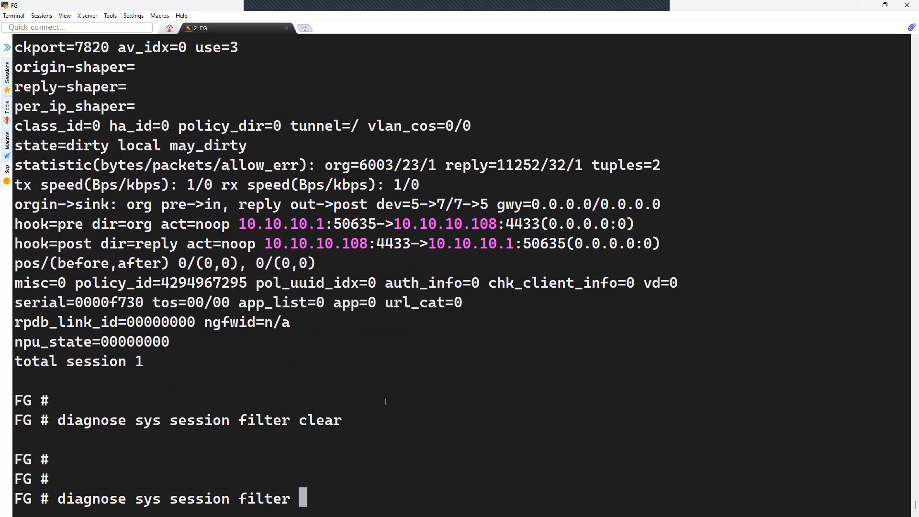
pyautogui.press('BackSpace')
pyautogui.press('BackSpace')
pyautogui.press('BackSpace')
pyautogui.press('BackSpace')
pyautogui.press('BackSpace')
pyautogui.press('BackSpace')
pyautogui.press('BackSpace')
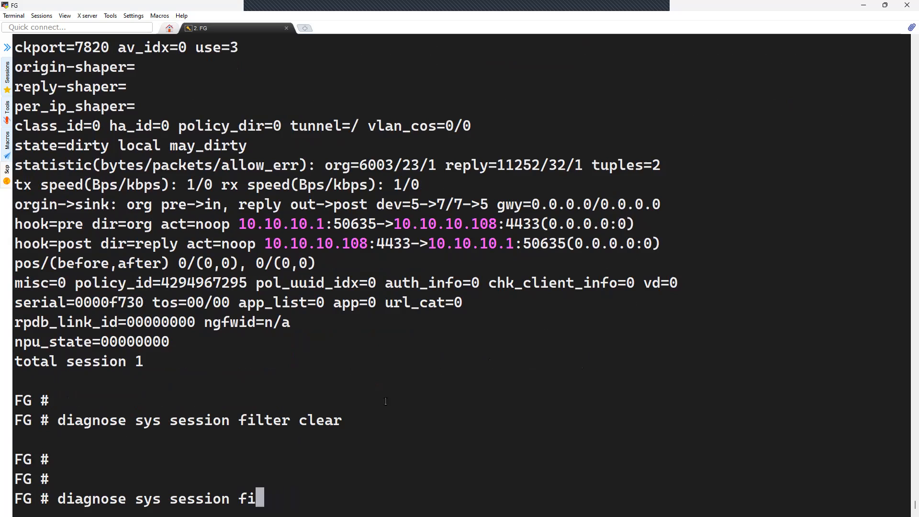
# - List all sessions with "diagnose sys session list" and review the firewall's own sessions from 192.168.0.108
pyautogui.write('list')
pyautogui.press('Return')
pyautogui.scroll(5, 446, 353)
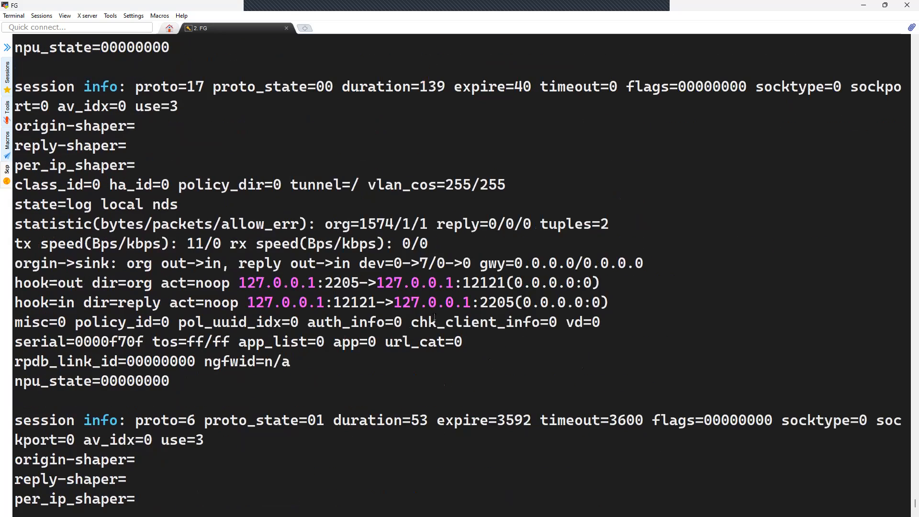
pyautogui.scroll(5, 350, 307)
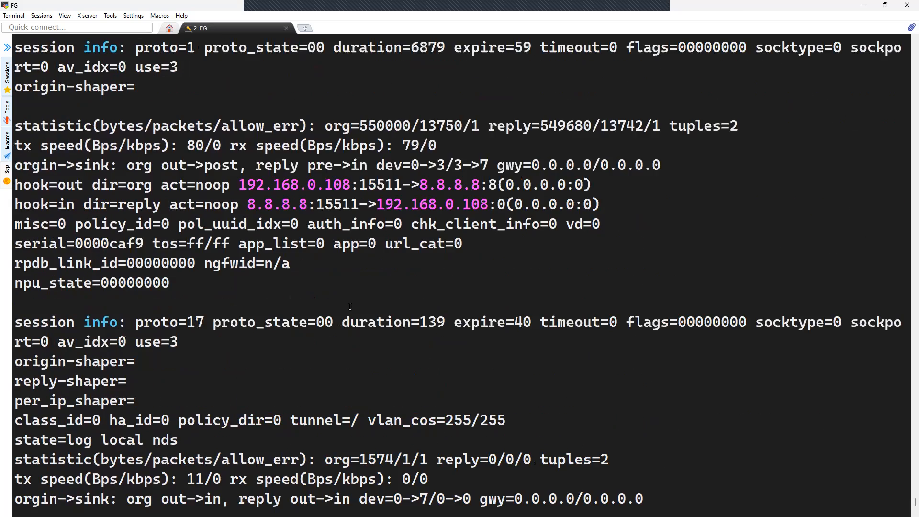
pyautogui.scroll(-10, 358, 302)
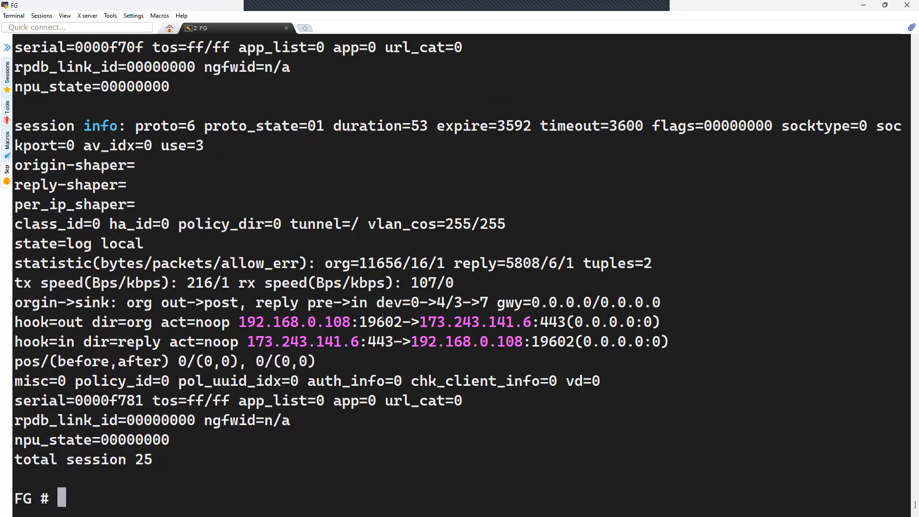
pyautogui.scroll(6, 378, 314)
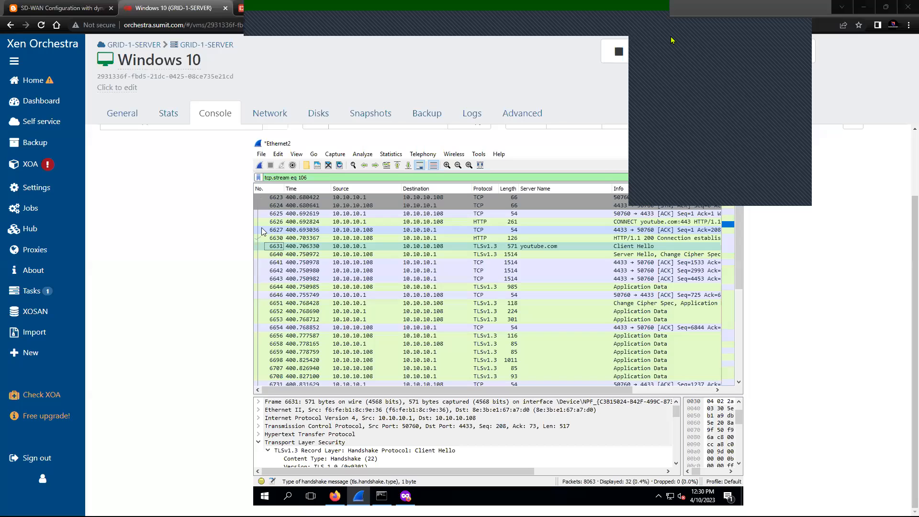
# - Switch to the Windows 10 VM's Wireshark and inspect TCP stream 106: the handshake, the CONNECT youtube.com:443 request and the proxy's HTTP response
pyautogui.click(335, 496)
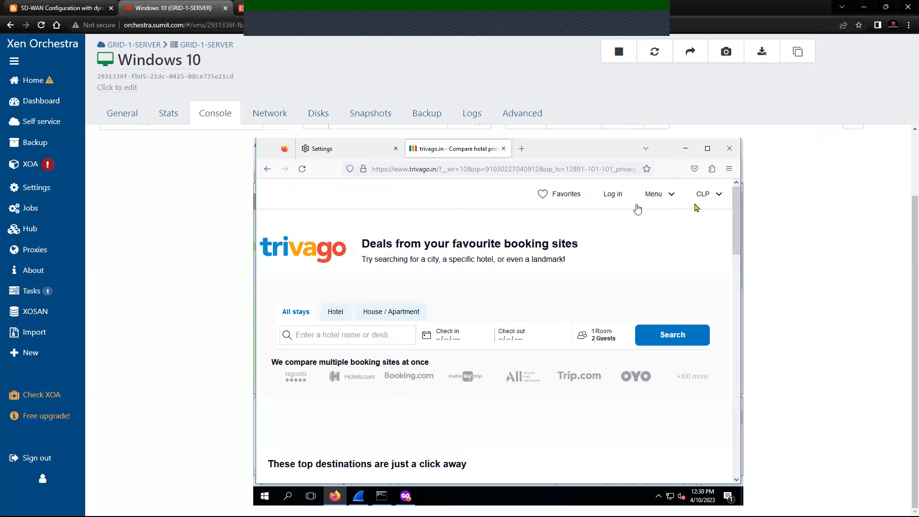
pyautogui.click(335, 496)
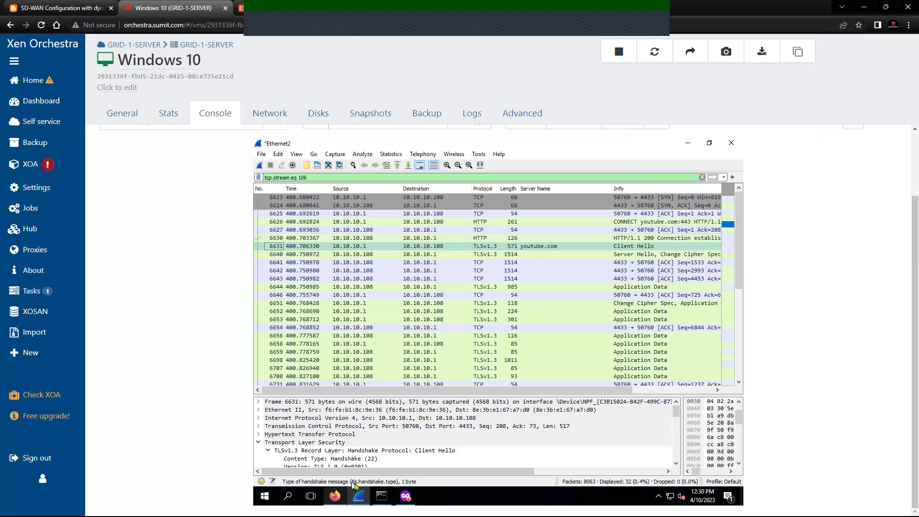
pyautogui.moveTo(336, 500)
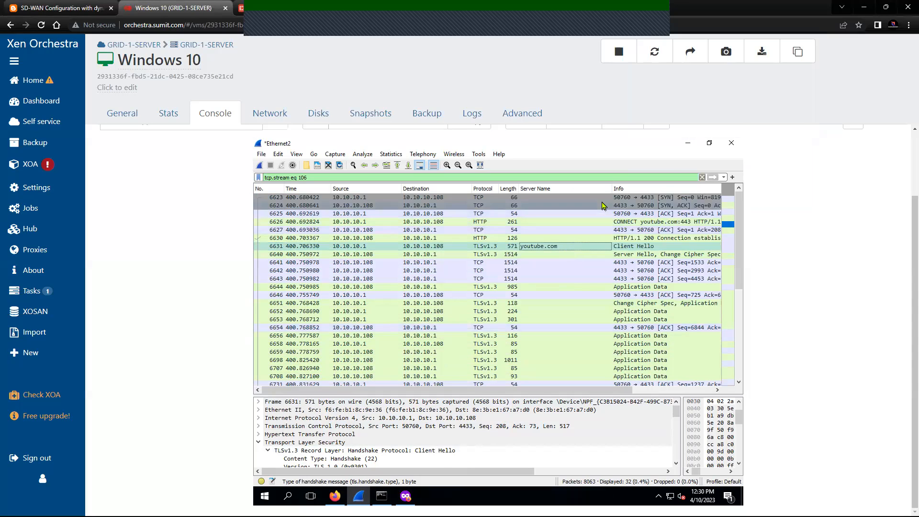
pyautogui.click(605, 206)
pyautogui.click(606, 213)
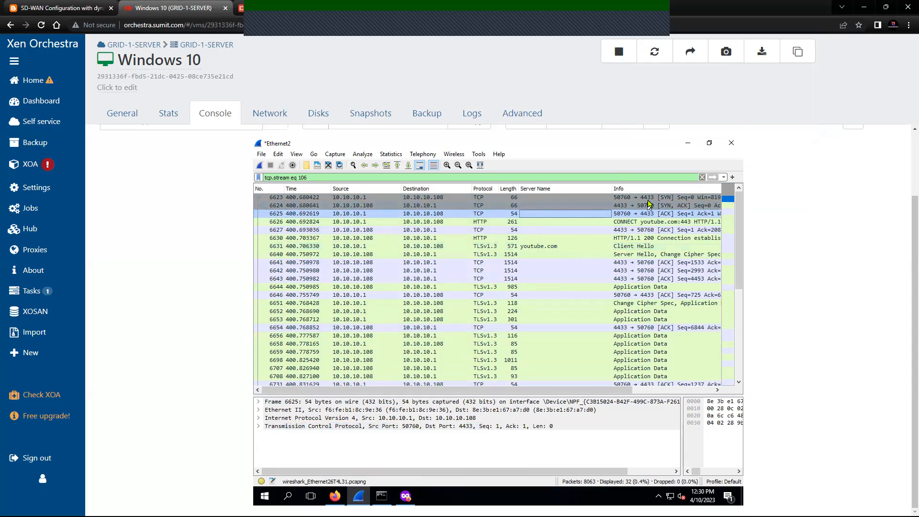
pyautogui.click(437, 222)
pyautogui.click(639, 238)
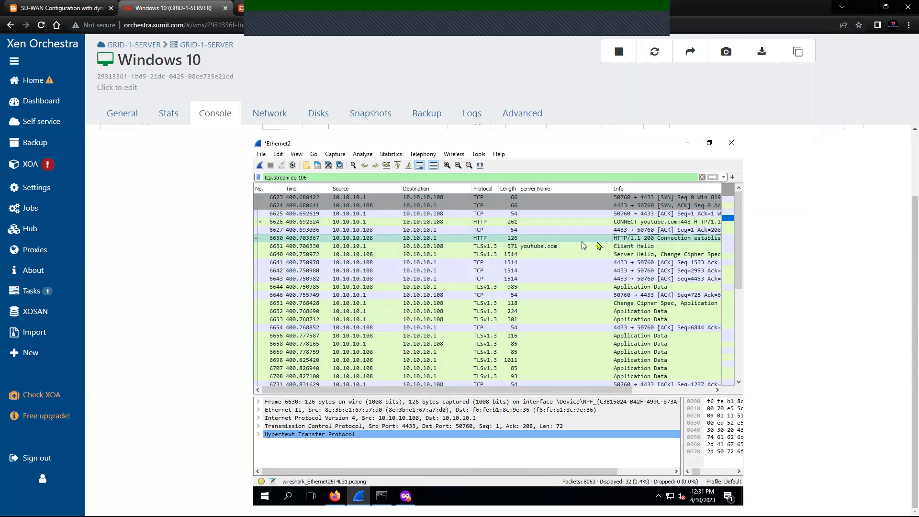
pyautogui.click(645, 223)
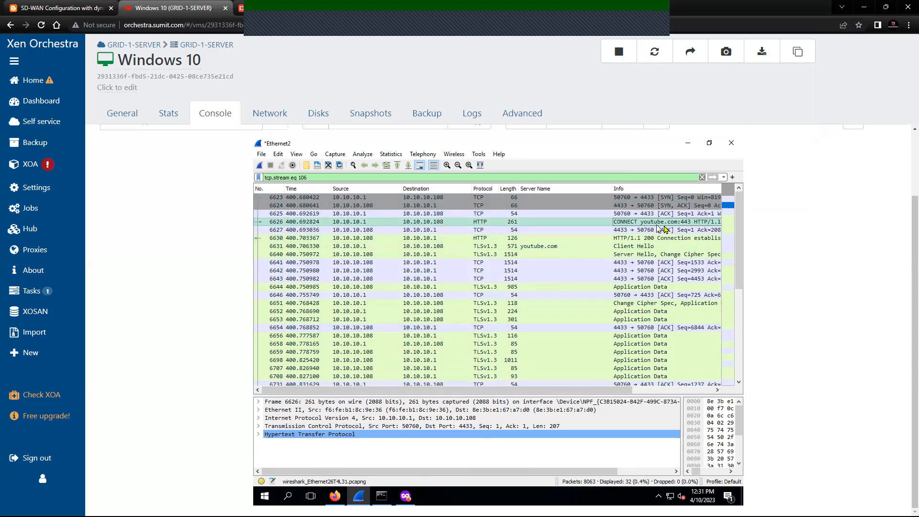
pyautogui.click(654, 238)
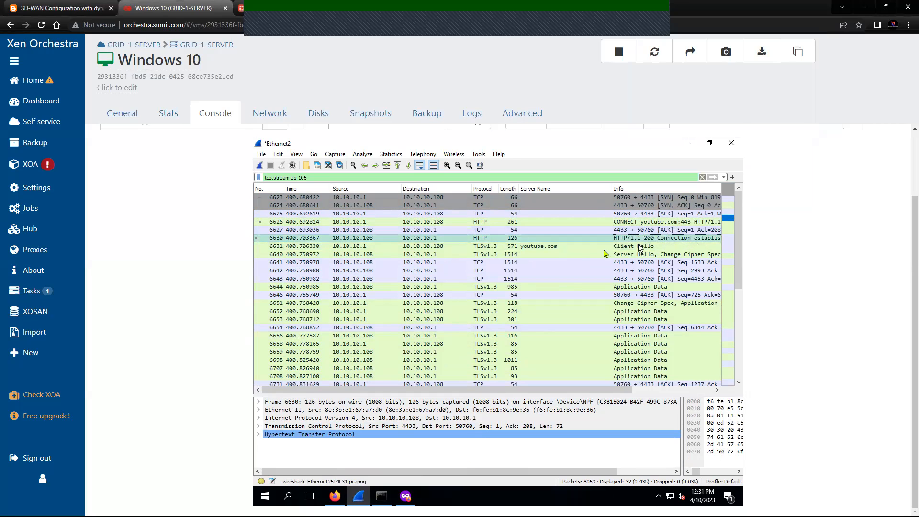
pyautogui.scroll(-3, 541, 328)
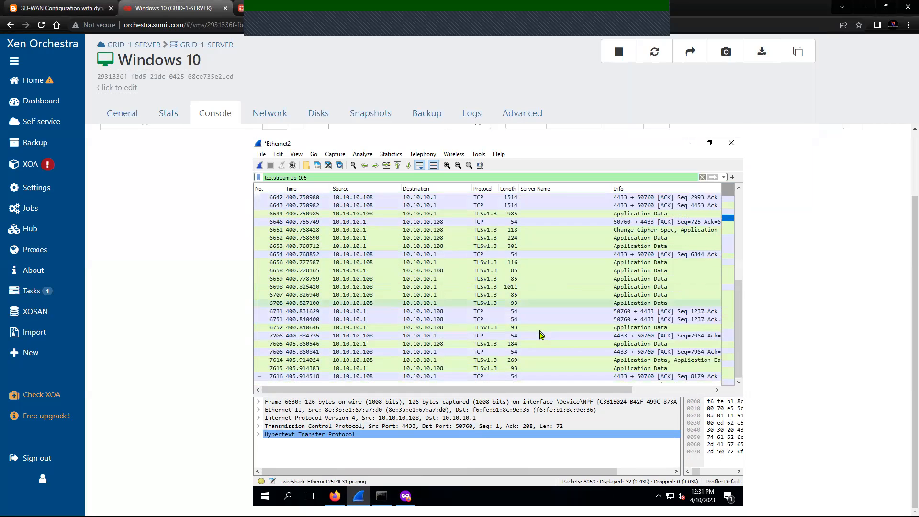
# - Bring up the VM's Command Prompt and highlight 142.250.182.142 in the youtube.com ping statistics
pyautogui.click(382, 496)
pyautogui.click(376, 418)
pyautogui.moveTo(346, 395); pyautogui.dragTo(410, 400)
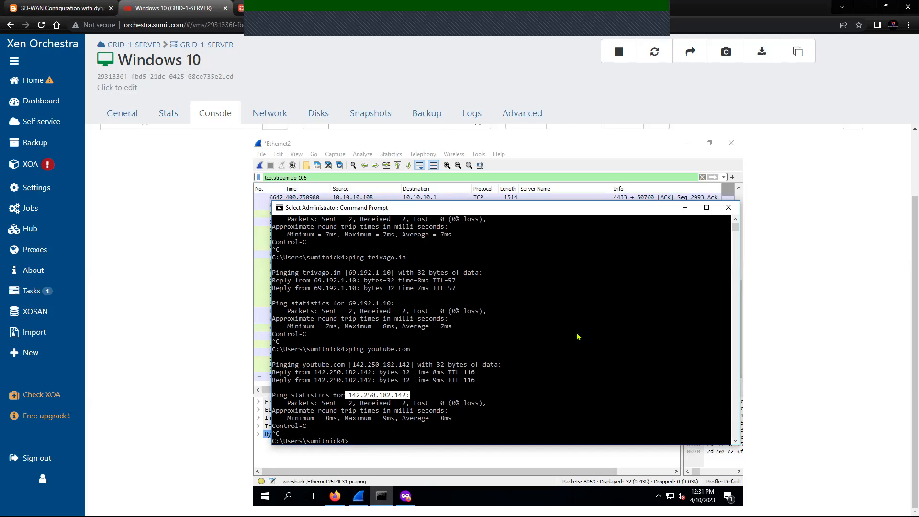
pyautogui.moveTo(453, 205); pyautogui.dragTo(444, 209)
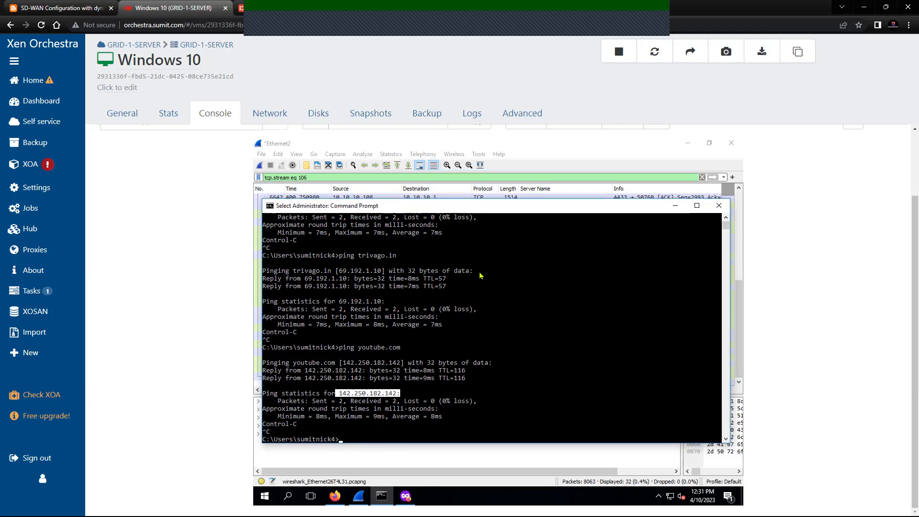
# - Switch back to the FortiGate CLI and clear the highlight on 142.250.182.142 in the session's hook=out line
pyautogui.click(499, 16)
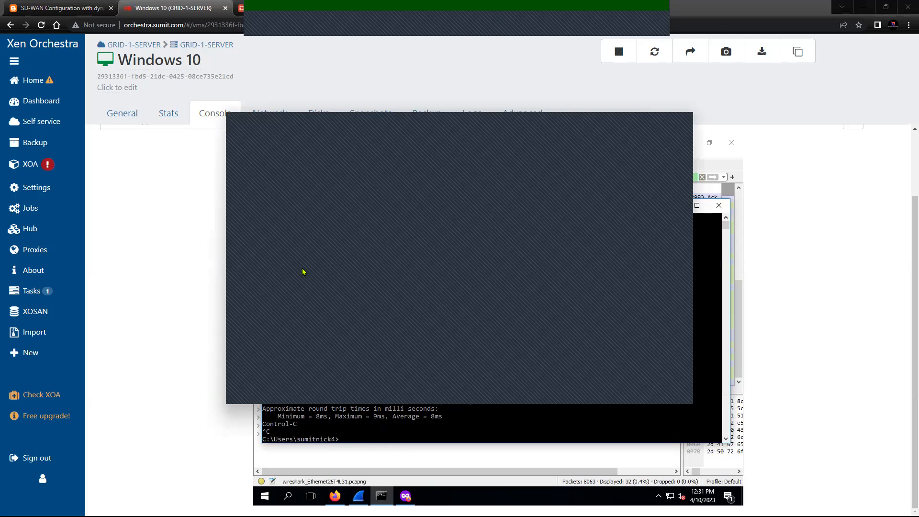
pyautogui.doubleClick(304, 272)
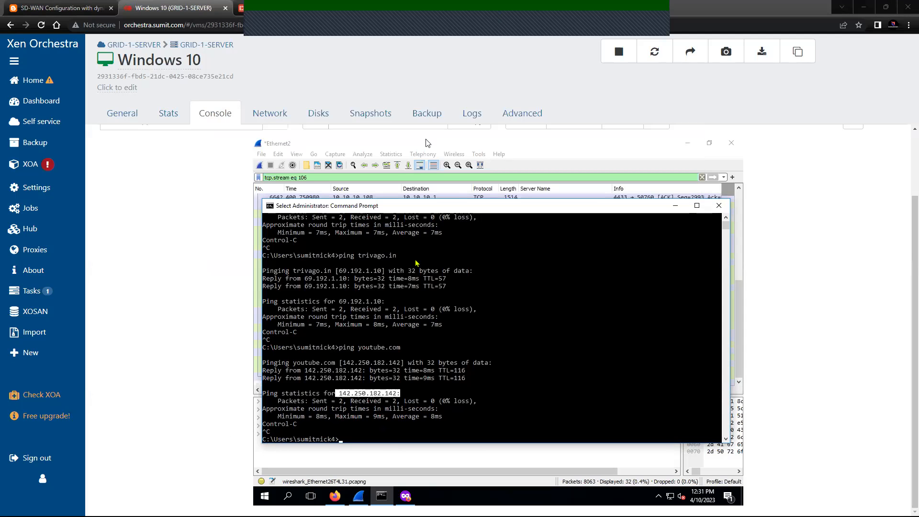
pyautogui.hotkey('alt', 'Tab')
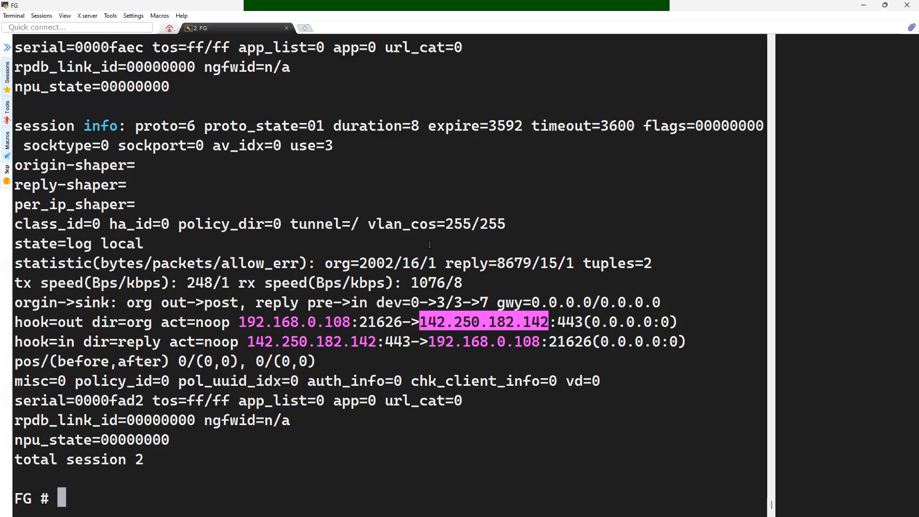
pyautogui.click(314, 271)
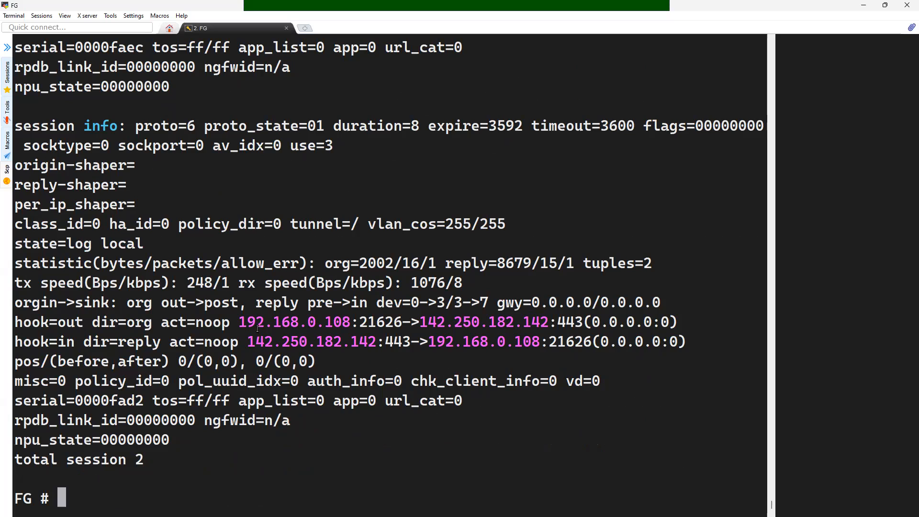
# - Highlight the 192.168.0.108 to 142.250.182.142:443 flow in the session's hook=out line and the reply flow in its hook=in line
pyautogui.moveTo(240, 326); pyautogui.dragTo(545, 322)
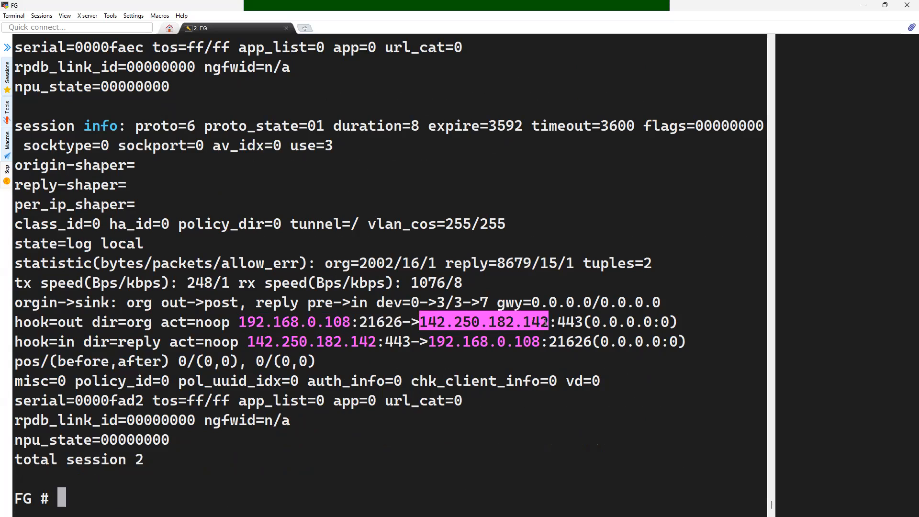
pyautogui.moveTo(420, 324); pyautogui.dragTo(578, 325)
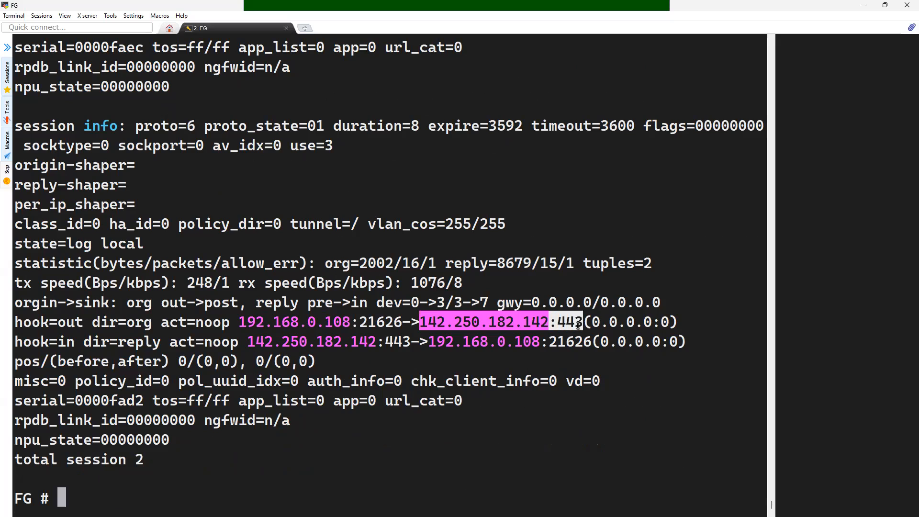
pyautogui.doubleClick(578, 325)
pyautogui.moveTo(248, 343); pyautogui.dragTo(581, 345)
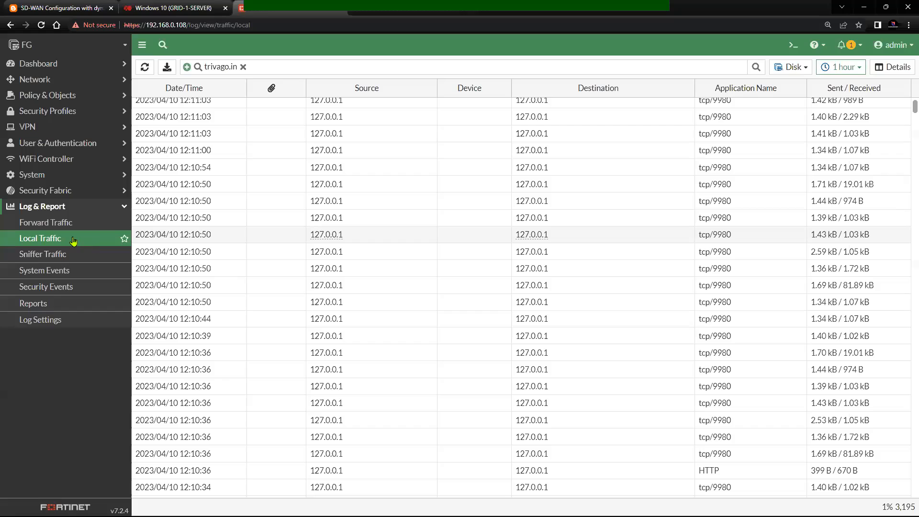
# - Switch to the FortiGate web interface in the browser and open the proxy policy list
pyautogui.click(61, 211)
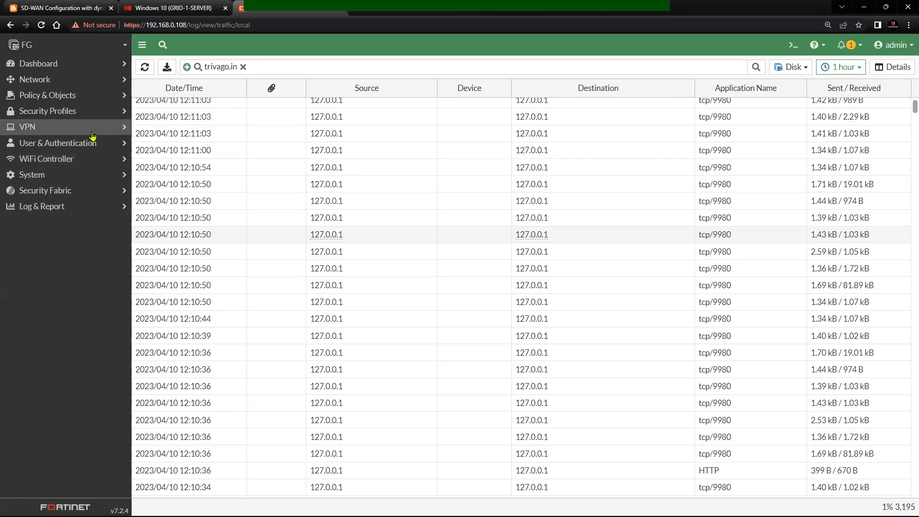
pyautogui.click(91, 95)
pyautogui.click(67, 145)
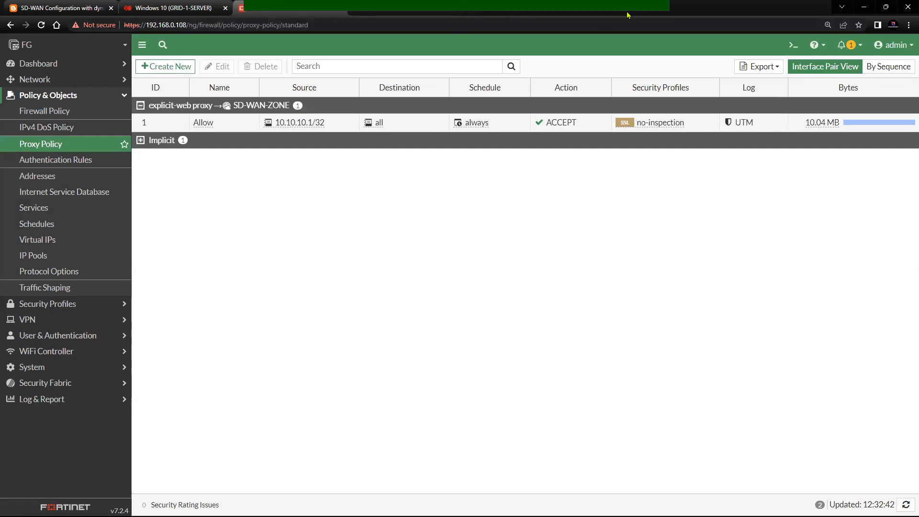
pyautogui.click(653, 15)
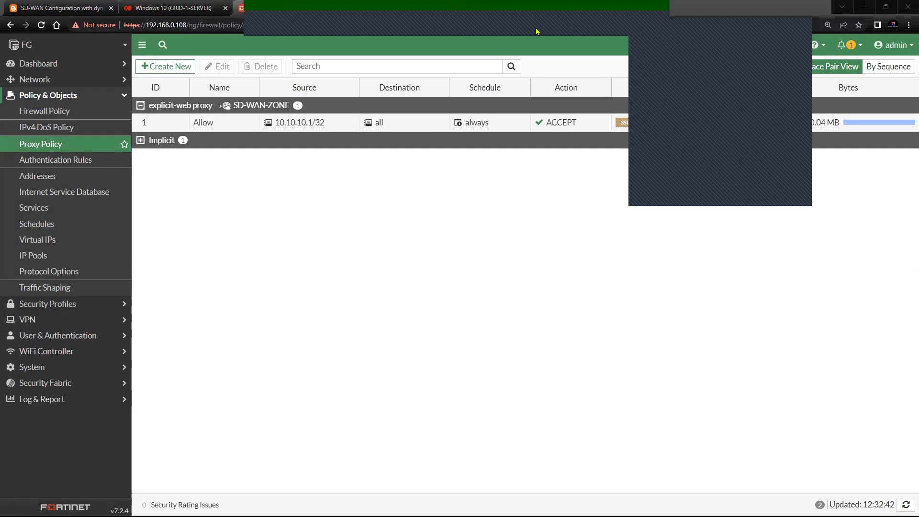
pyautogui.click(536, 31)
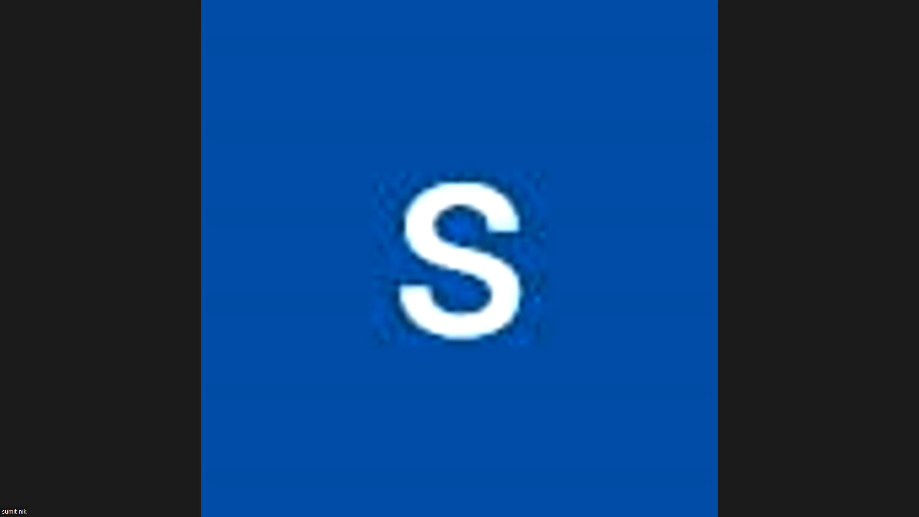